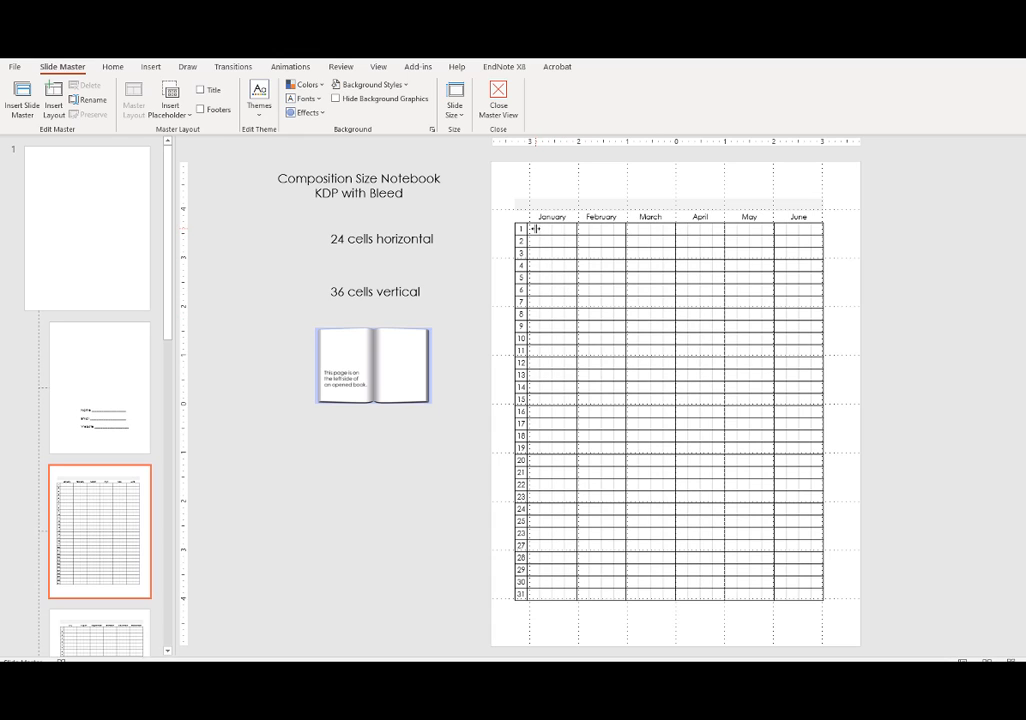
Step: Clear all borders from the January day 1 cells and apply outside borders around the group
left_click_drag(535, 228, 569, 229)
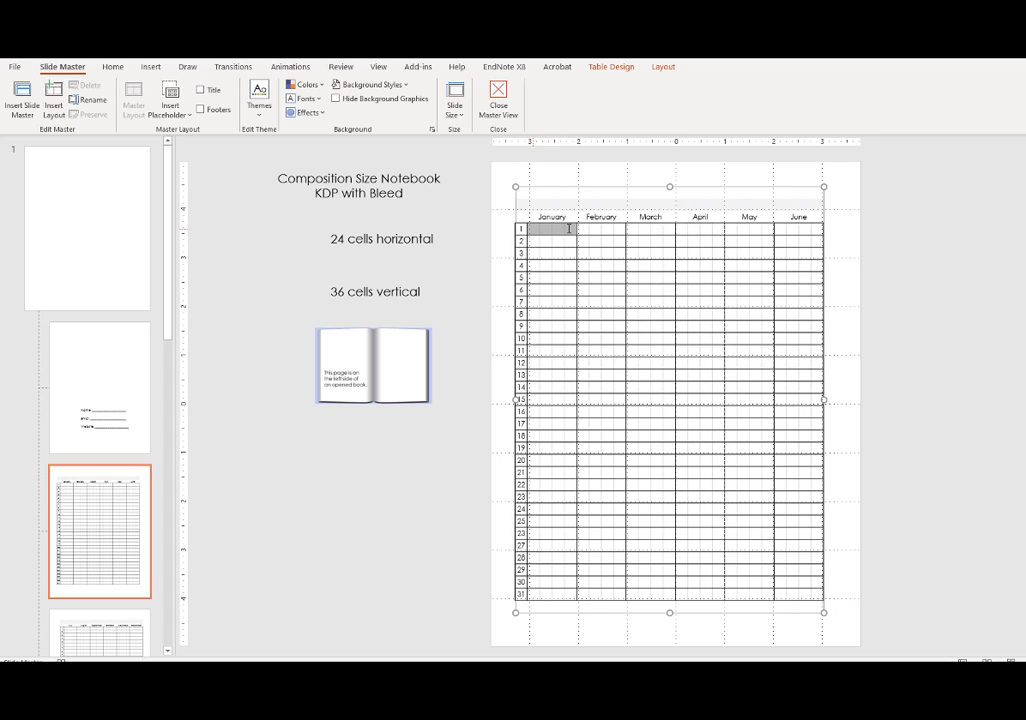
left_click(632, 68)
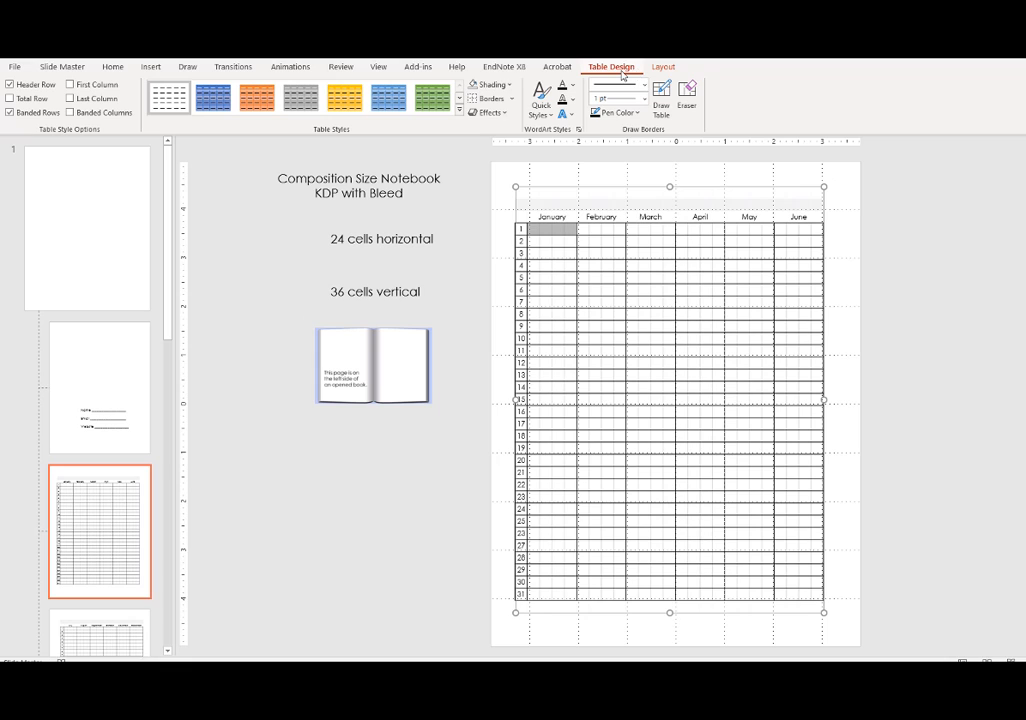
left_click(513, 100)
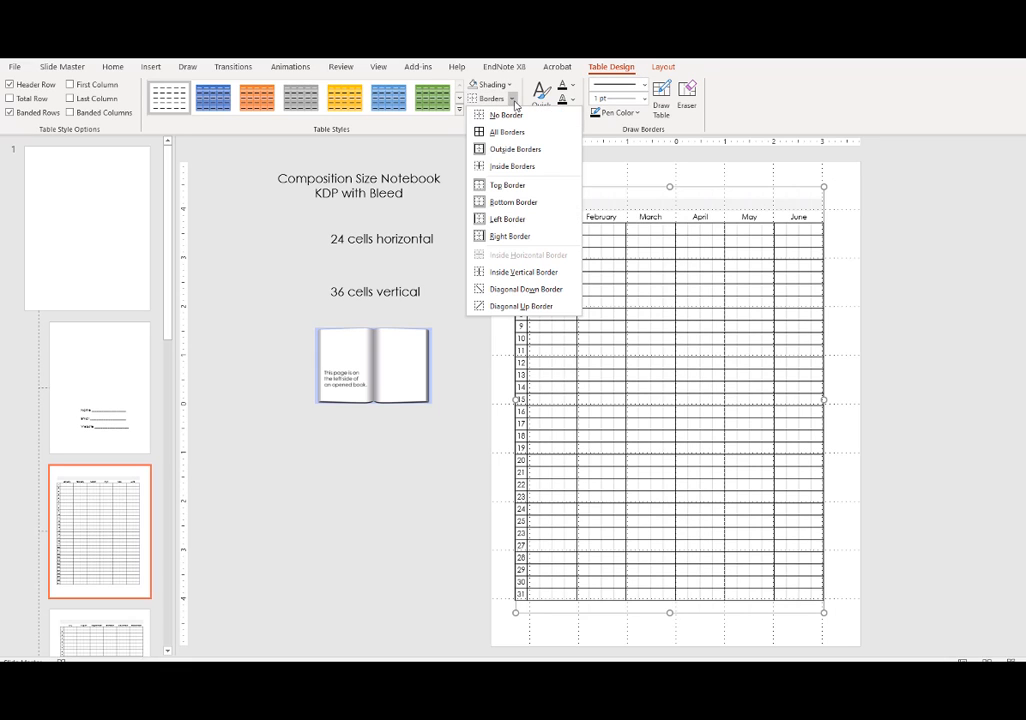
left_click(482, 117)
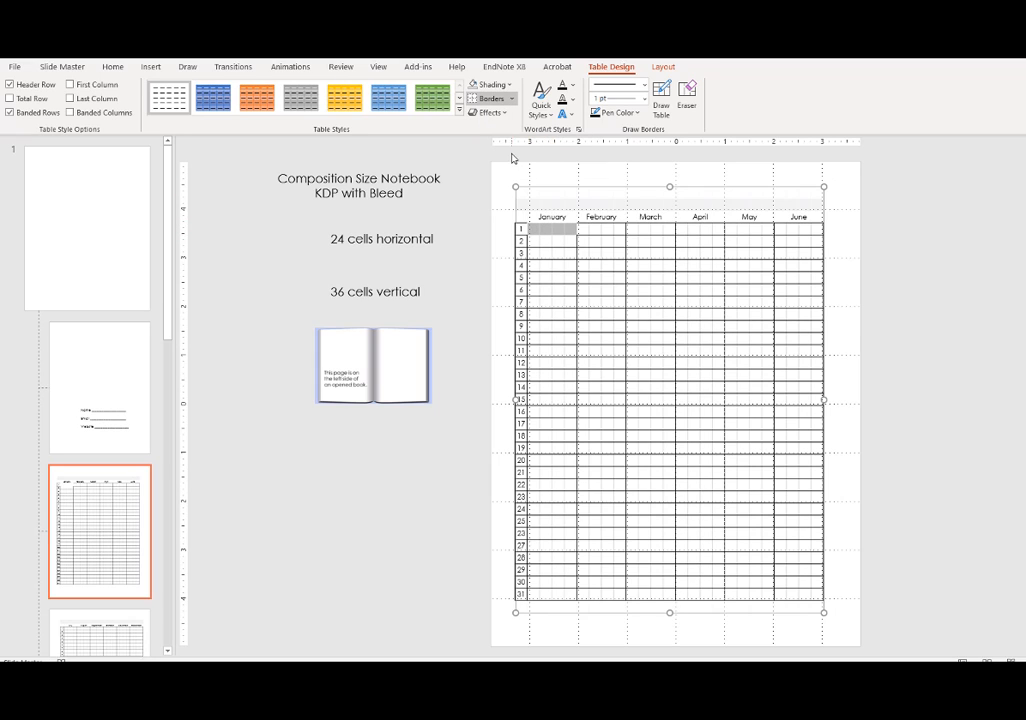
left_click(508, 100)
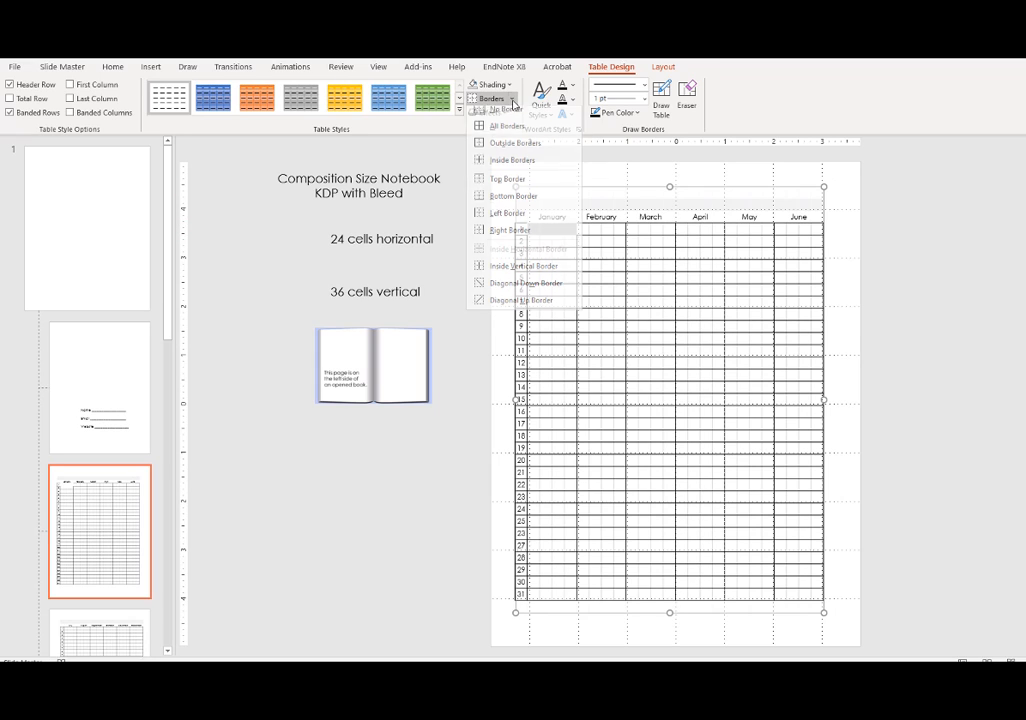
left_click(505, 149)
left_click(940, 231)
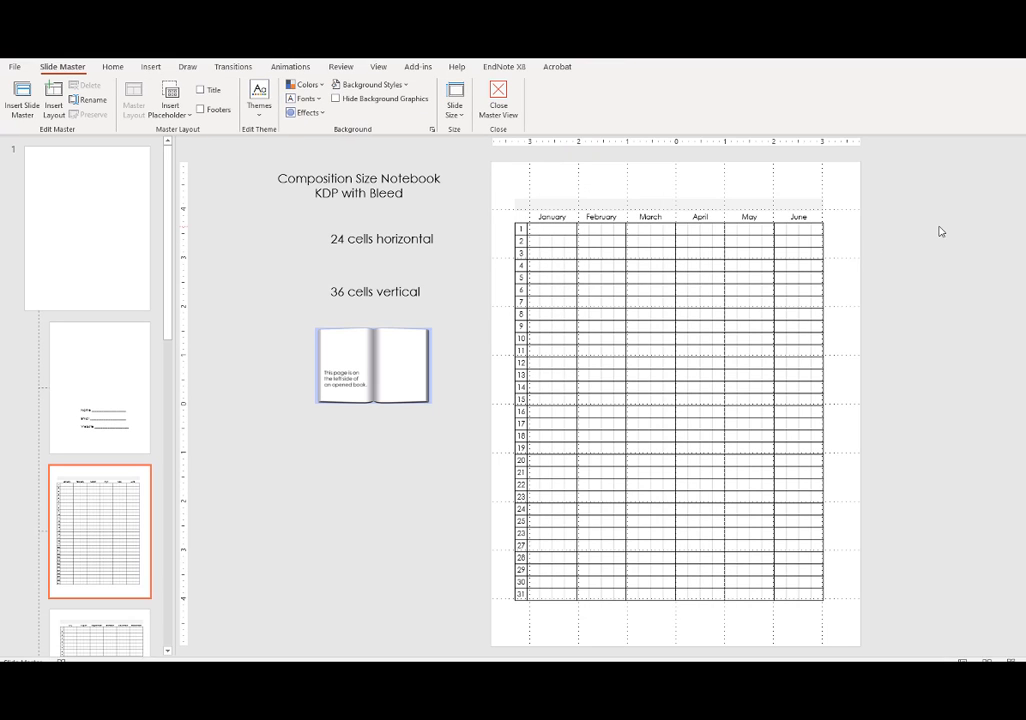
Step: Merge the February day 1 cells into a single cell
left_click(586, 229)
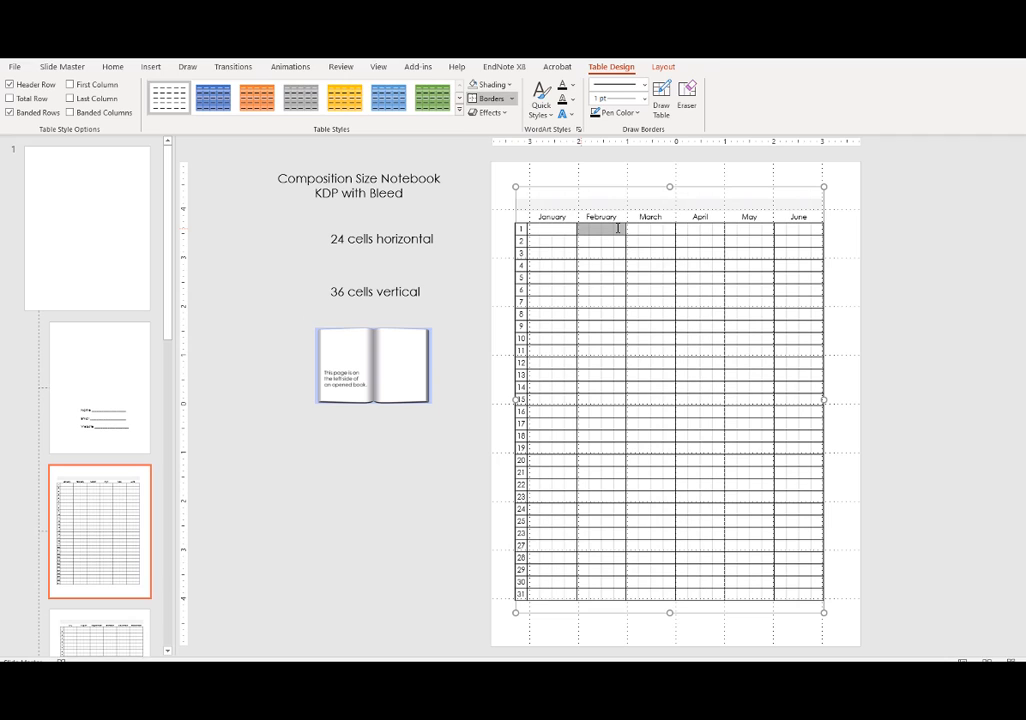
right_click(617, 229)
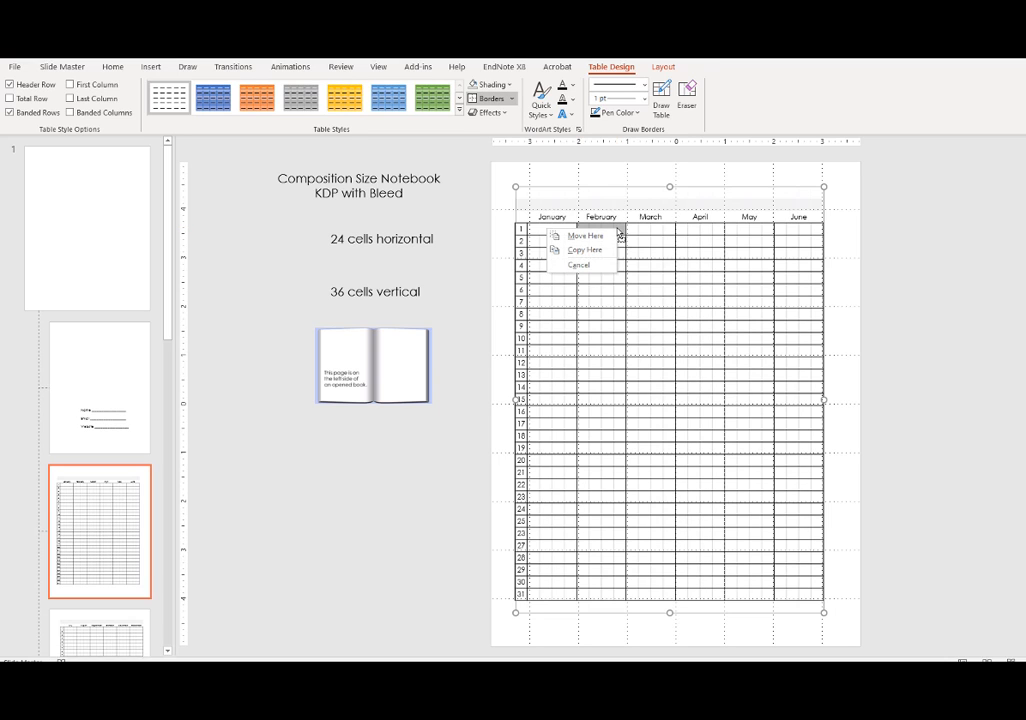
key("Escape")
right_click(620, 230)
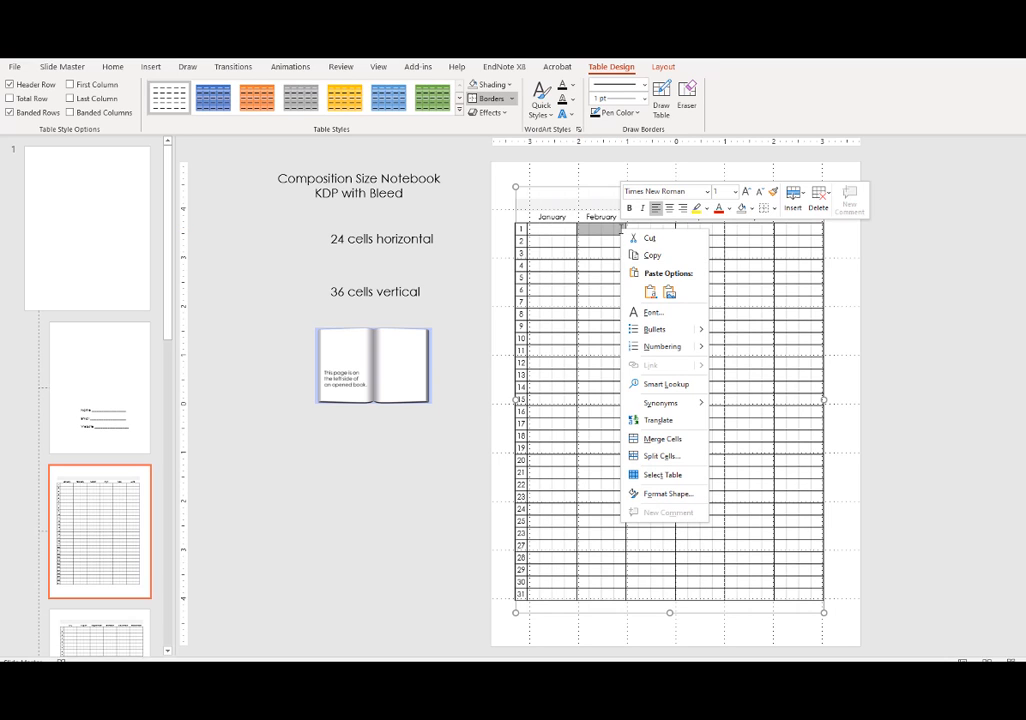
left_click(661, 438)
left_click(943, 255)
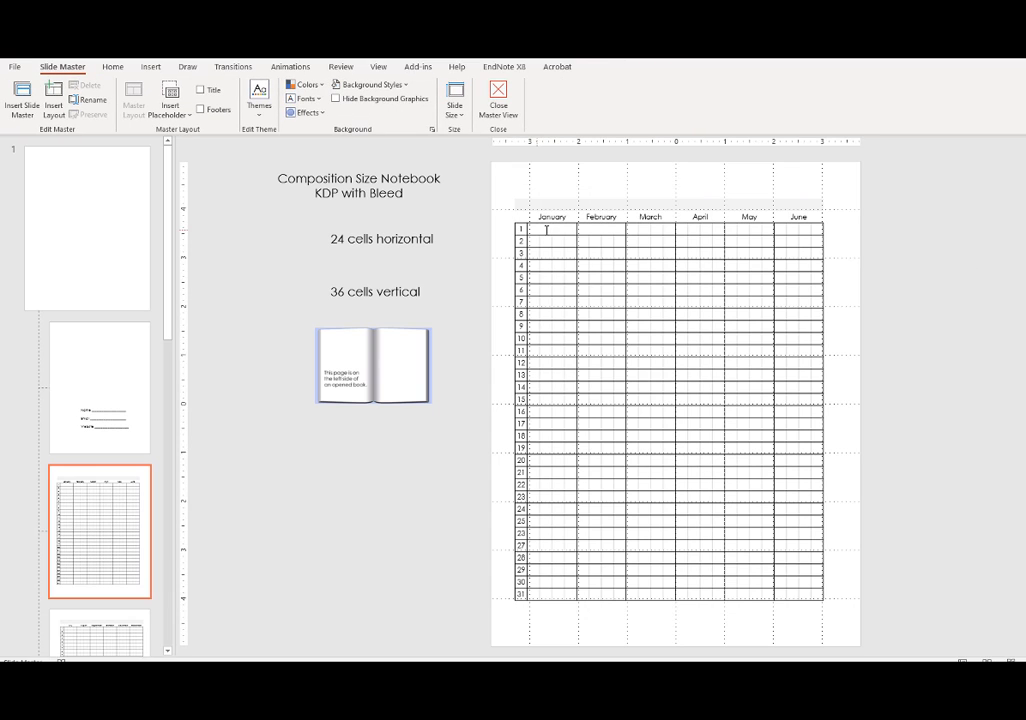
left_click(590, 229)
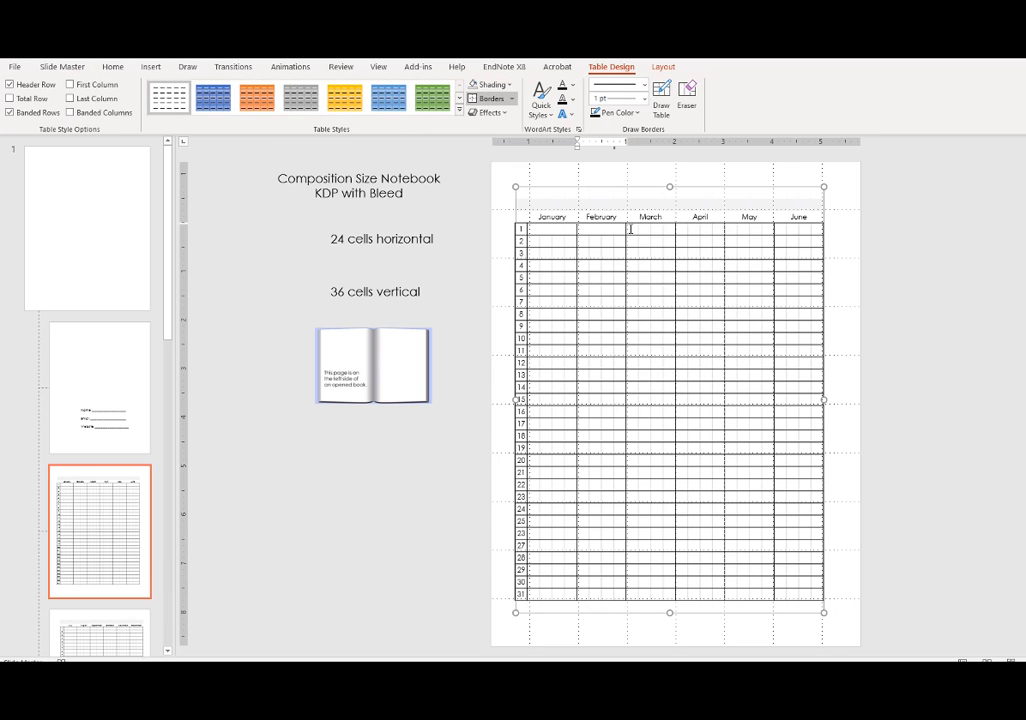
Step: Apply outside borders individually to the first and fourth small cells of January day 1
left_click(532, 229)
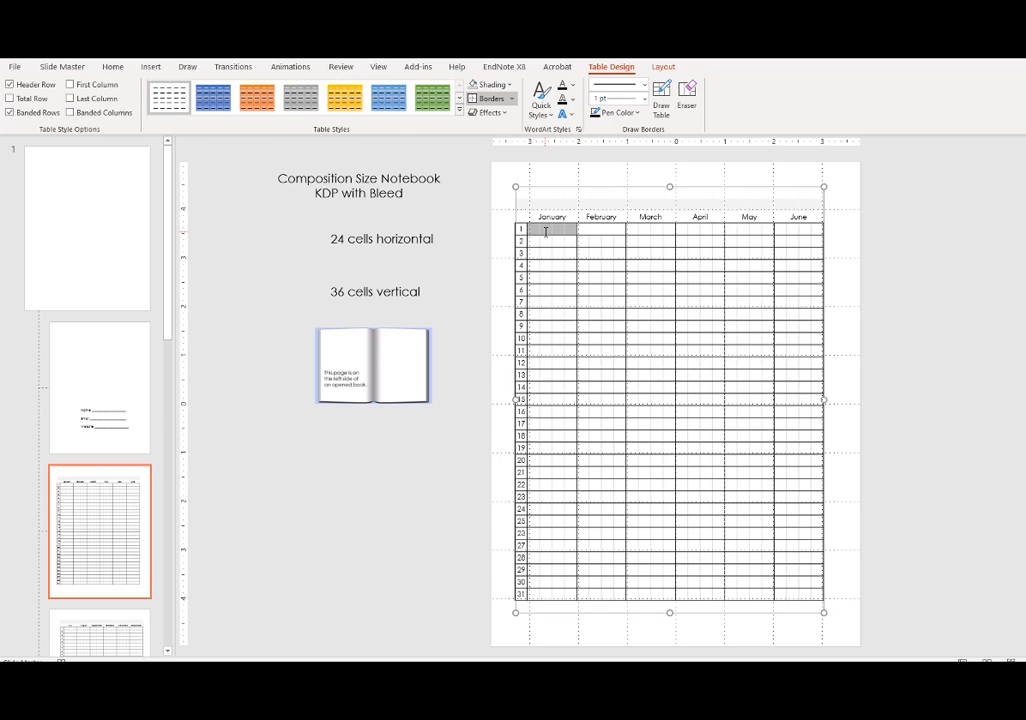
left_click(536, 229)
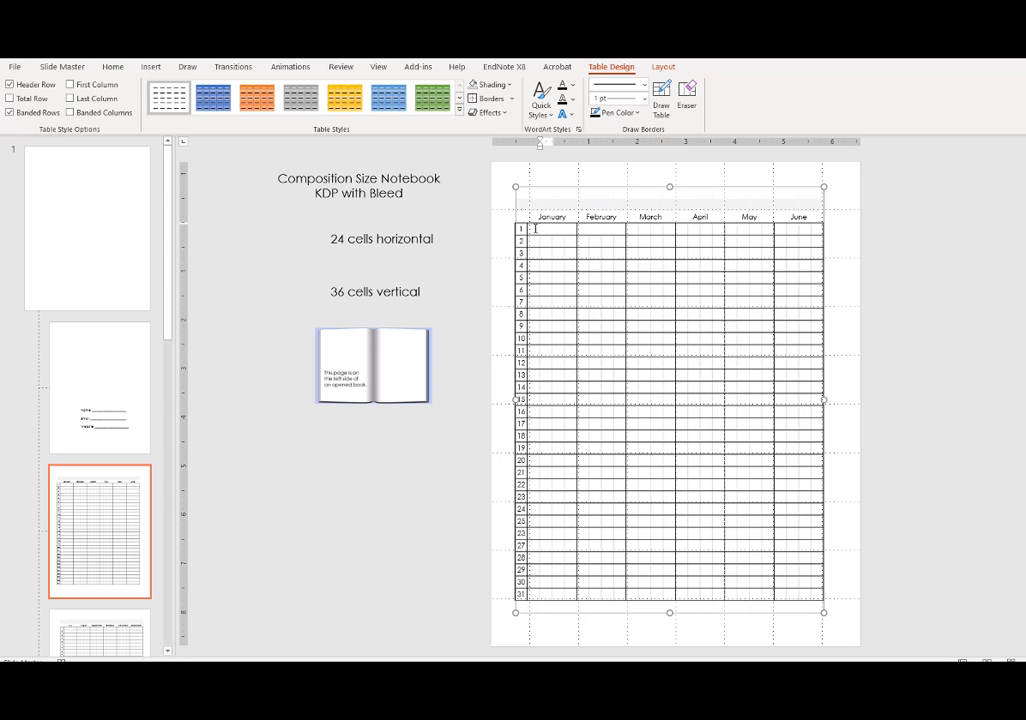
left_click(535, 229)
left_click(490, 99)
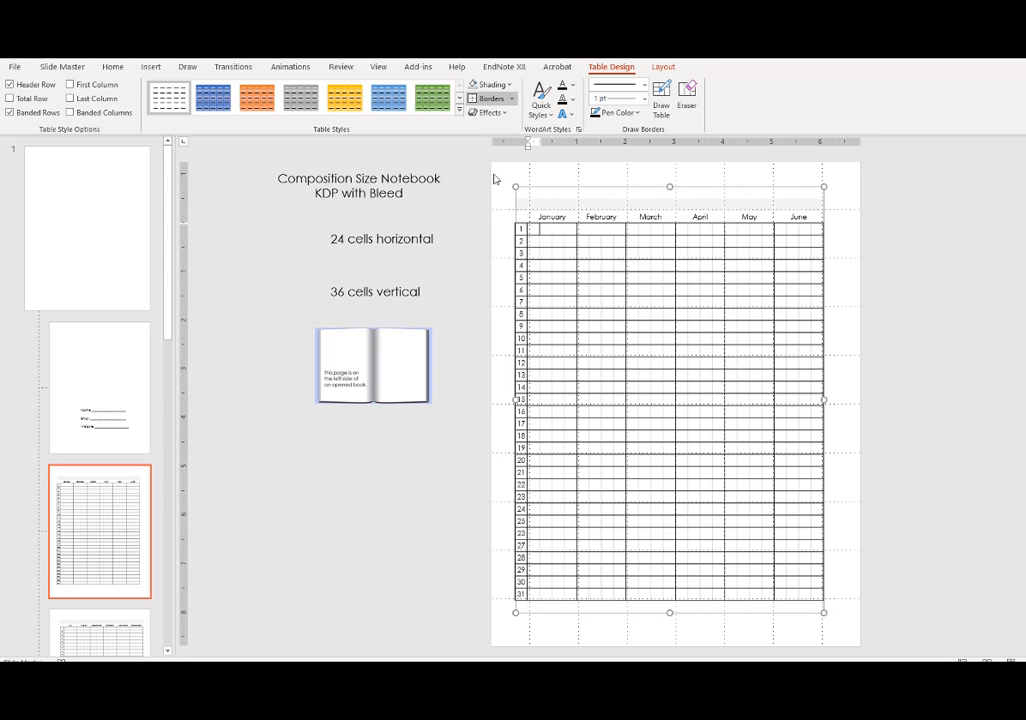
left_click(563, 229)
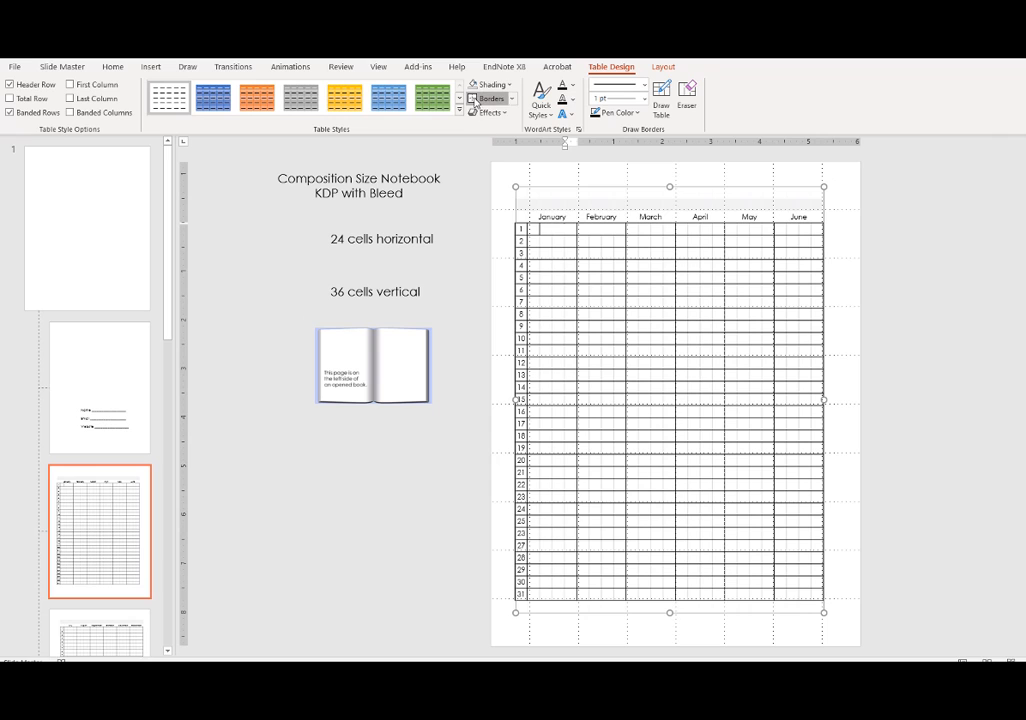
left_click(488, 99)
left_click(1010, 236)
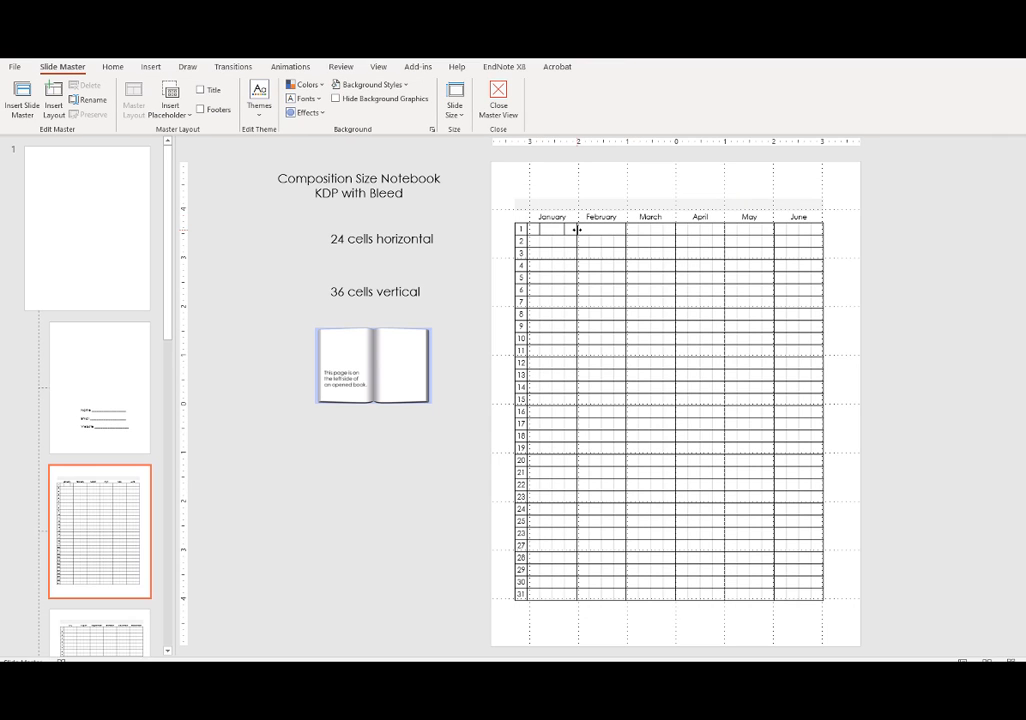
left_click(590, 229)
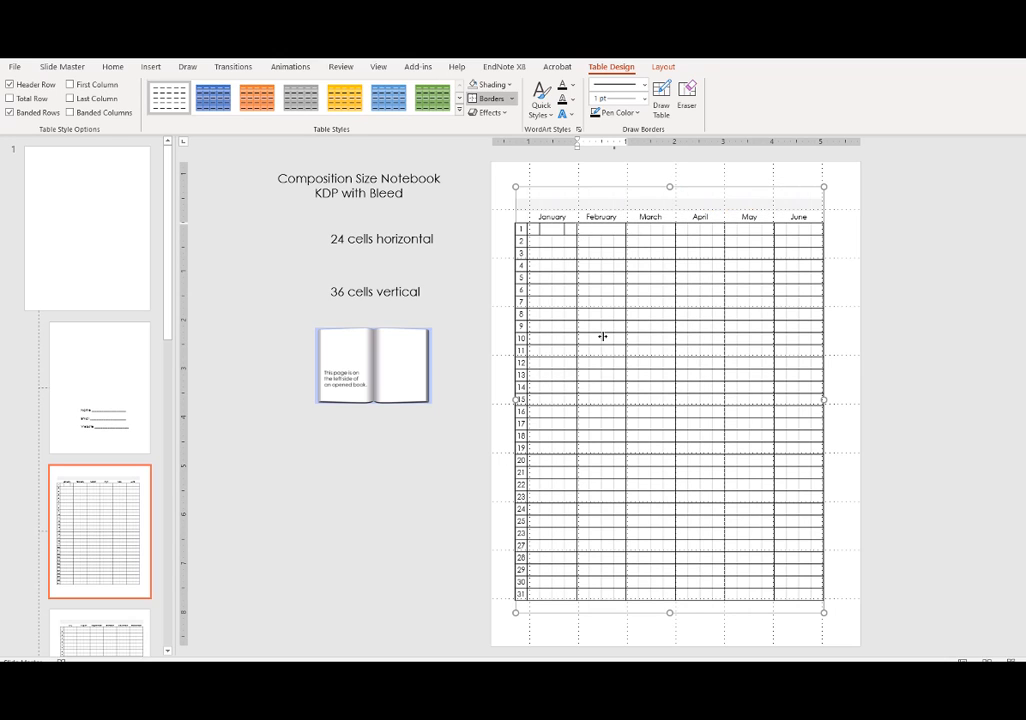
Step: Remove all borders from the March cells for days 1 to 31 and apply outside borders around the column
left_click_drag(631, 229, 668, 594)
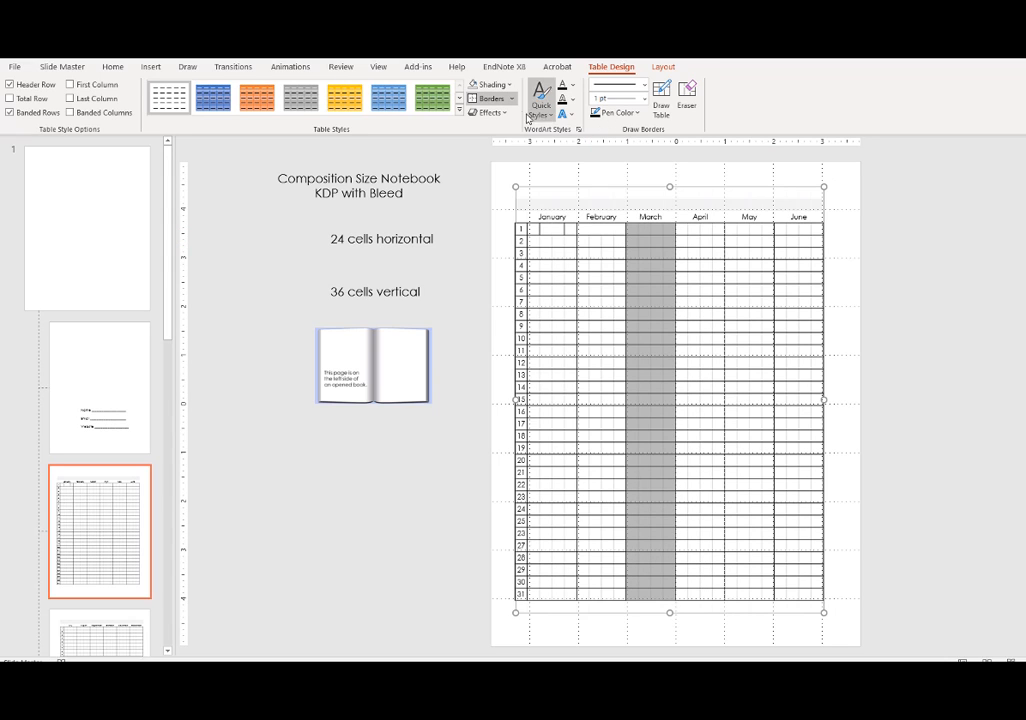
left_click(492, 99)
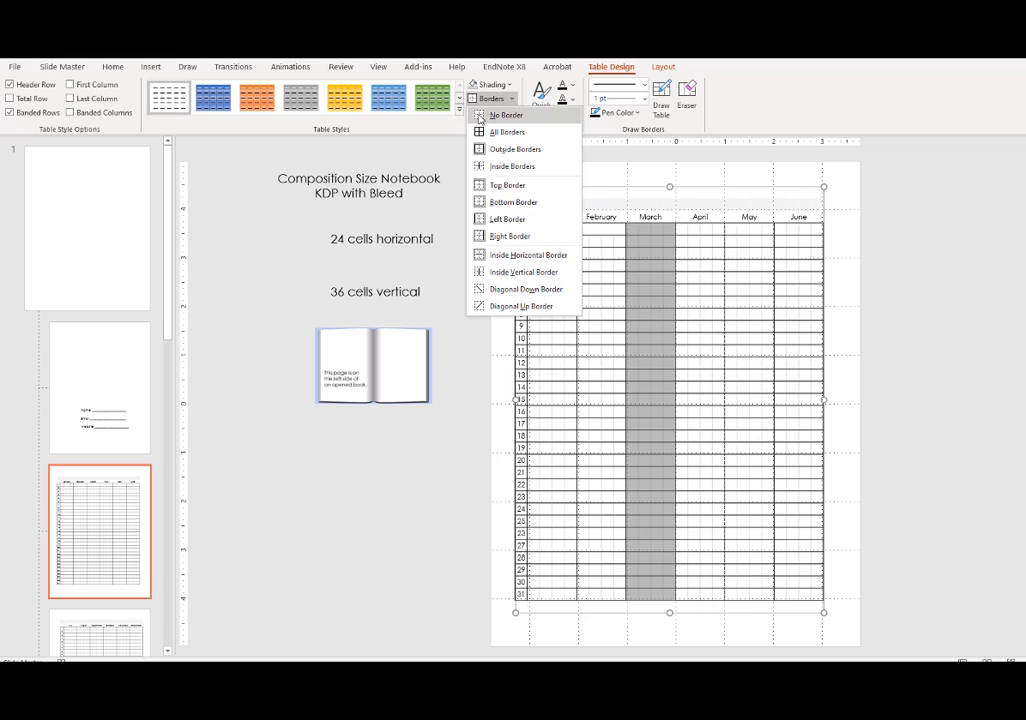
left_click(492, 115)
left_click(513, 100)
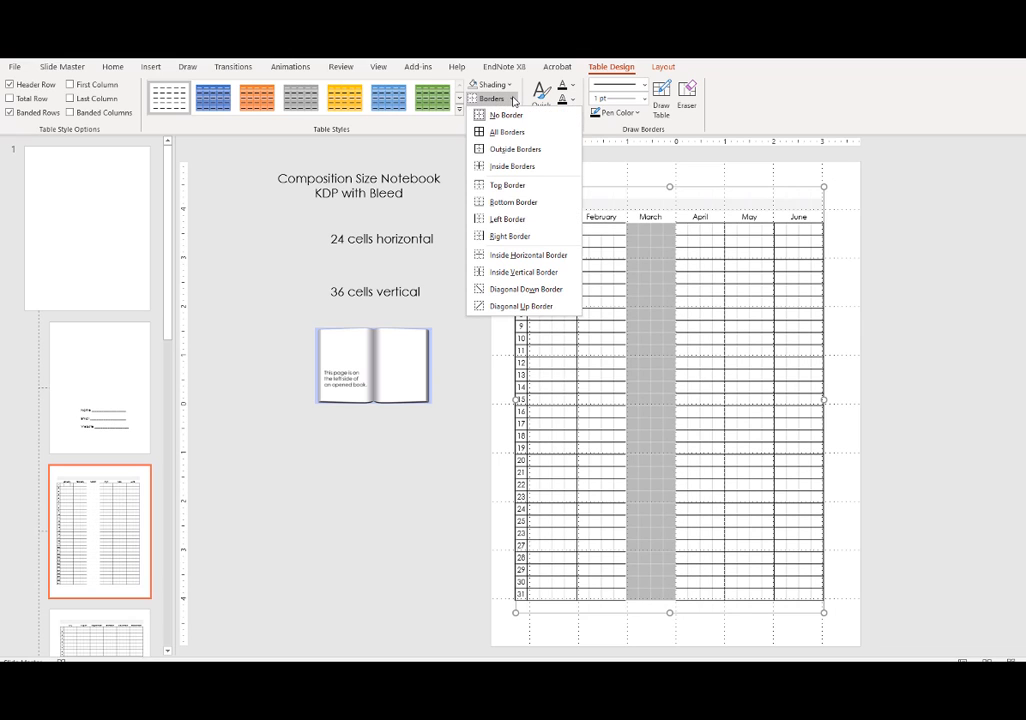
left_click(482, 150)
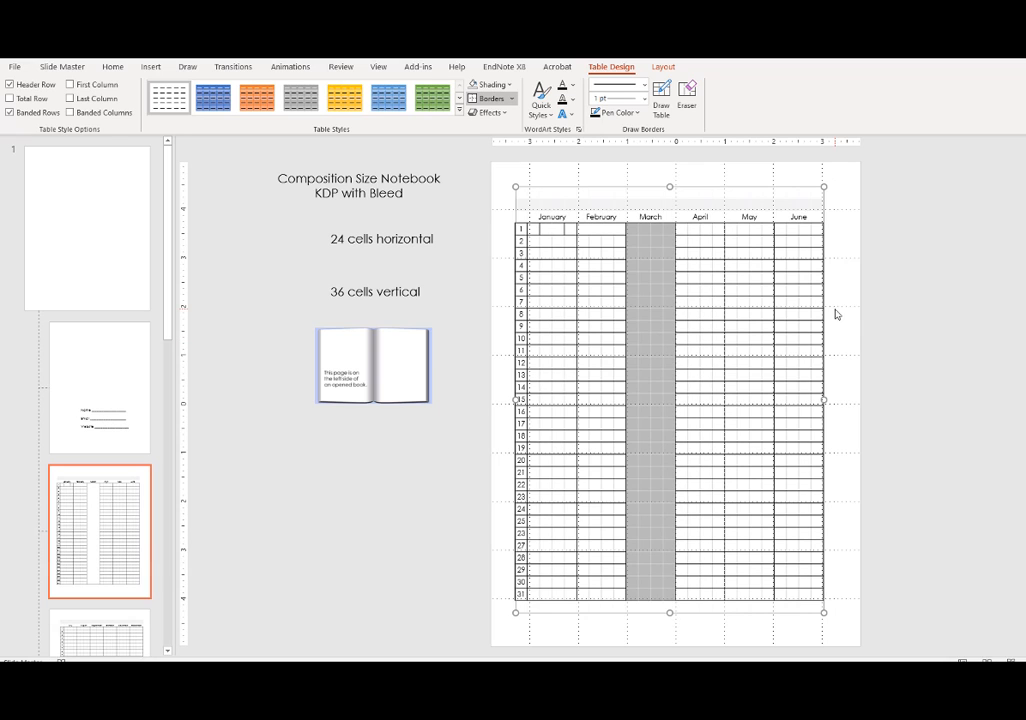
Step: Remove all borders from the April cells for days 1 to 31 and apply outside borders around the column
left_click(732, 414)
left_click_drag(700, 229, 716, 594)
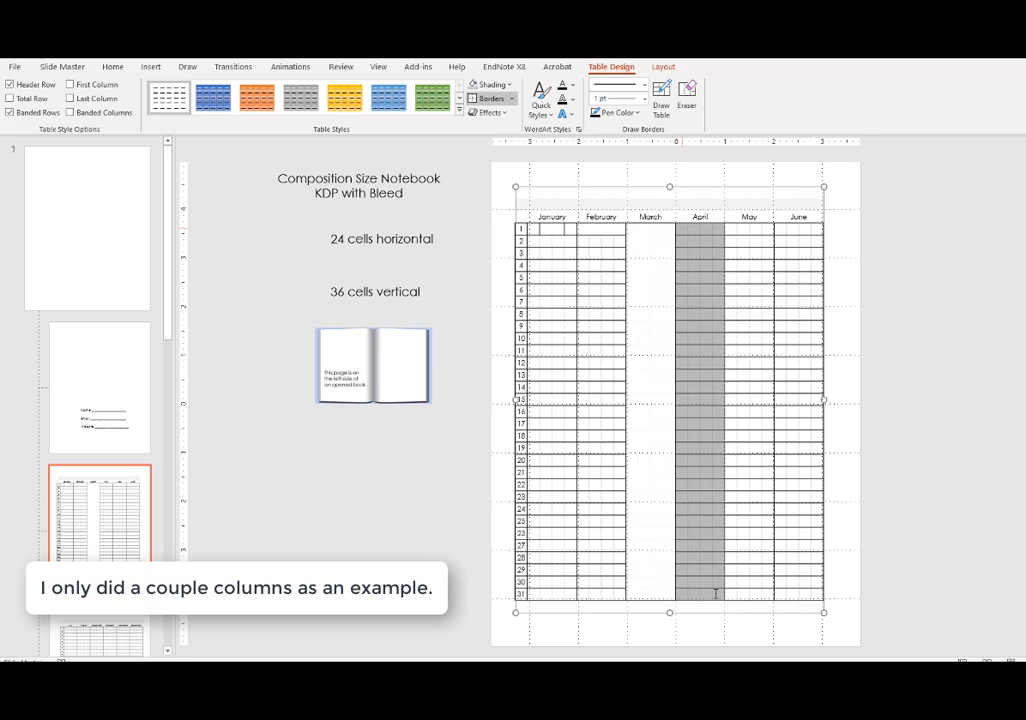
left_click(492, 98)
left_click(504, 115)
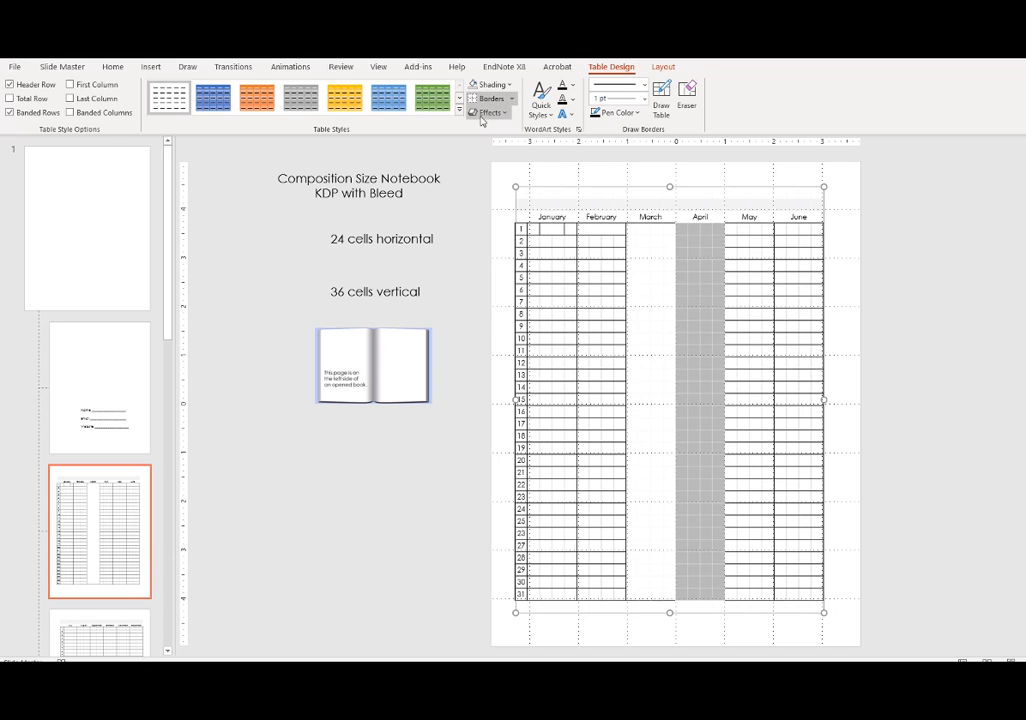
left_click(511, 101)
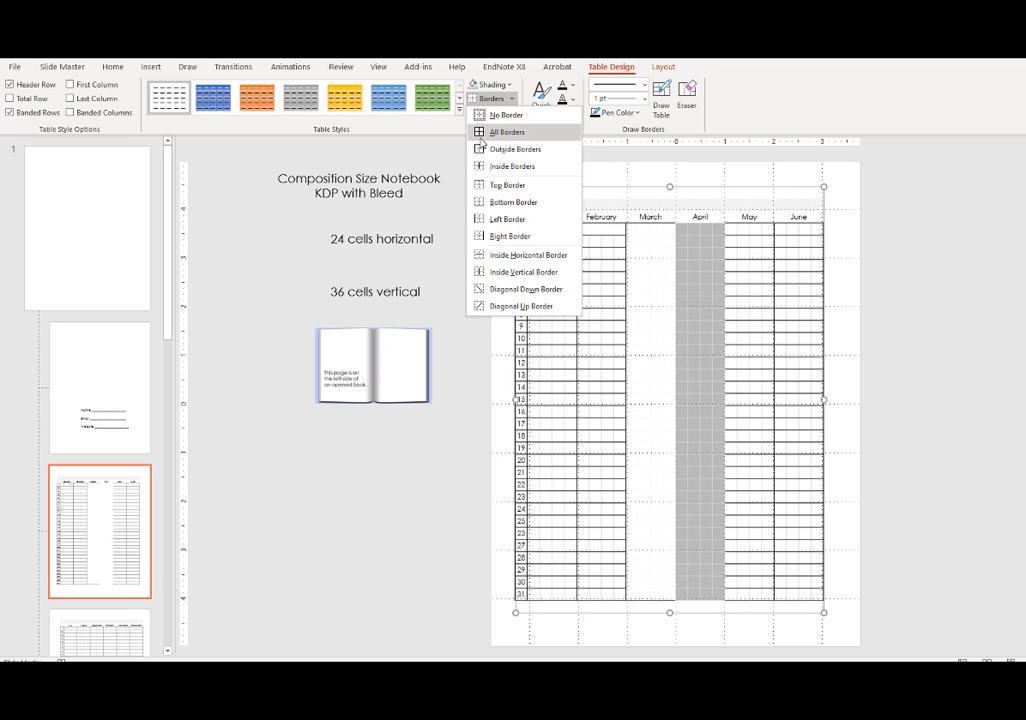
left_click(480, 148)
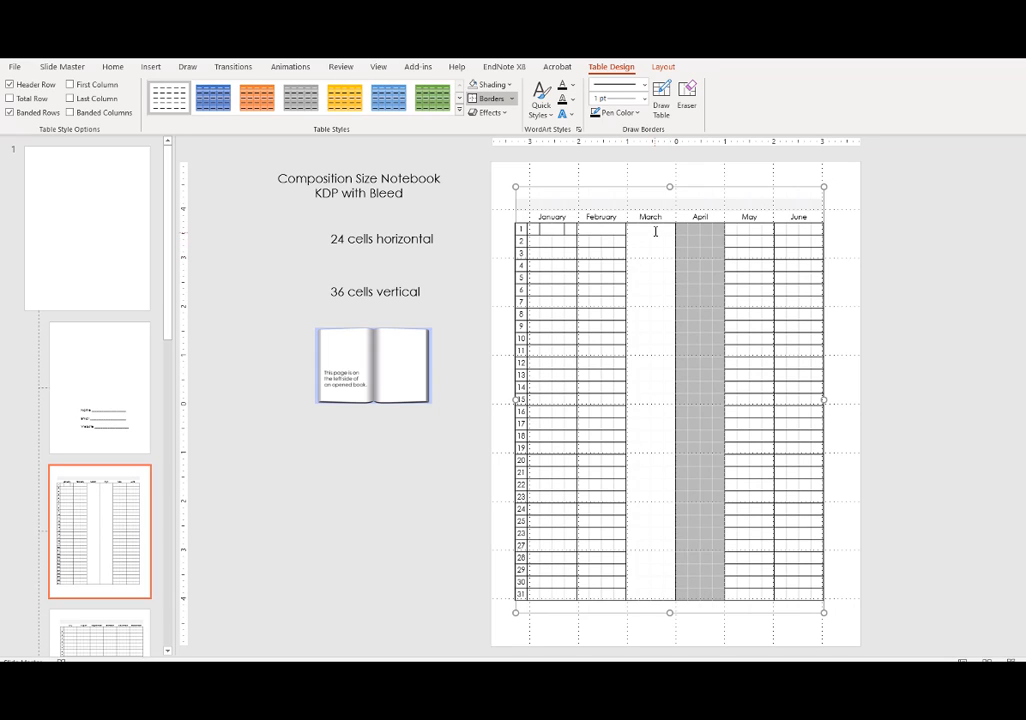
Step: Apply outside borders across the March and April cells in the rows for days 1, 3 and 5
left_click(613, 230)
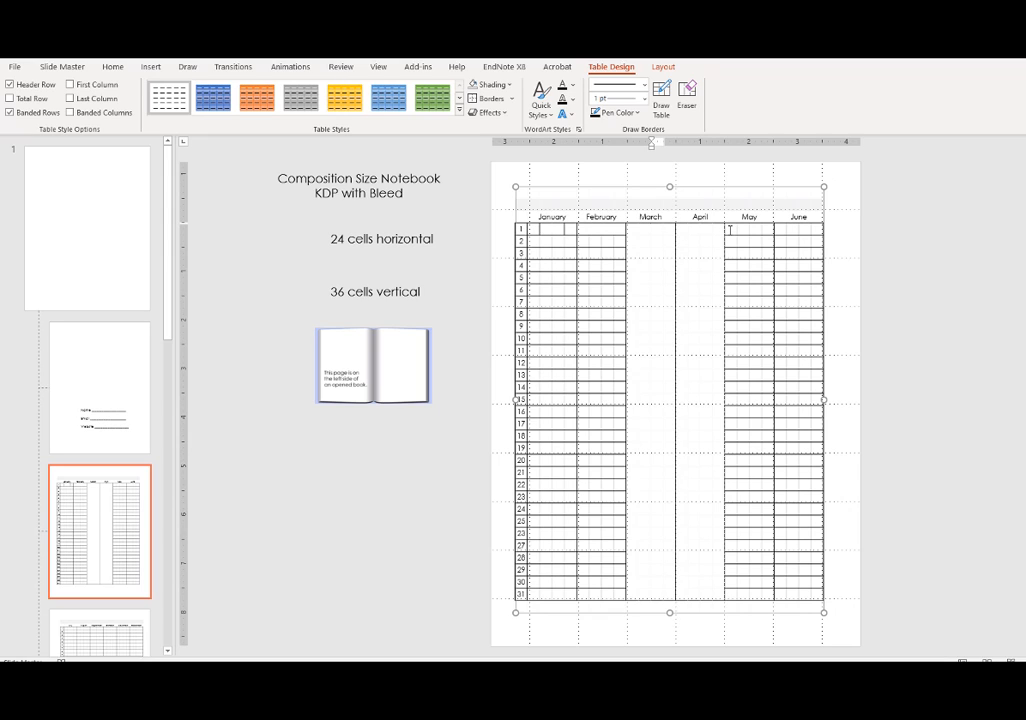
left_click_drag(631, 230, 698, 228)
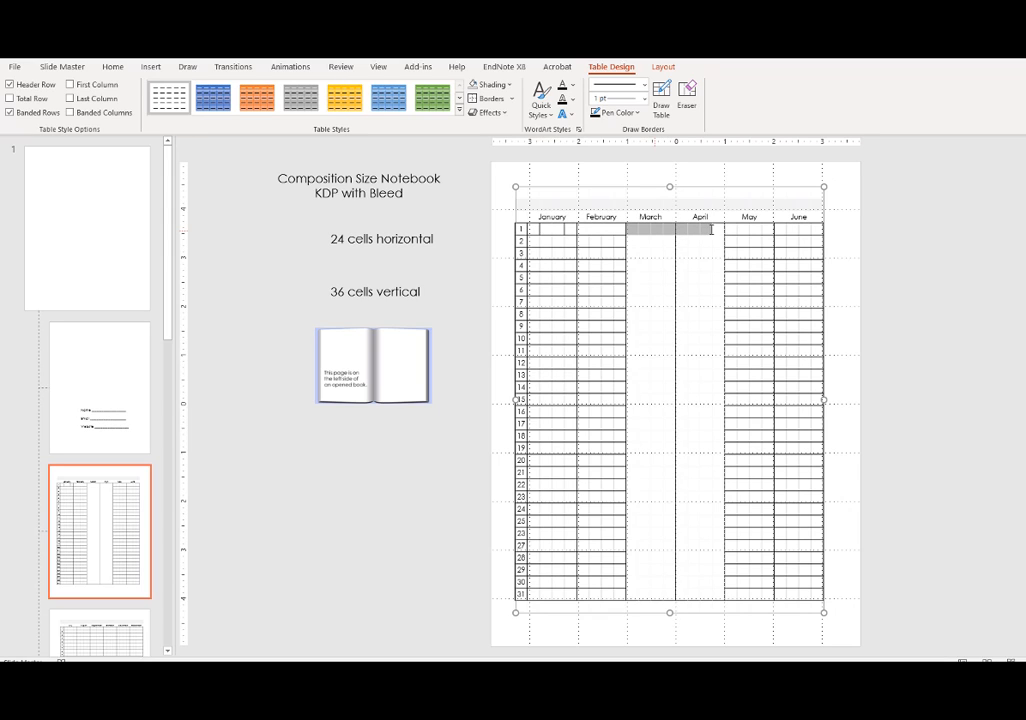
left_click(491, 99)
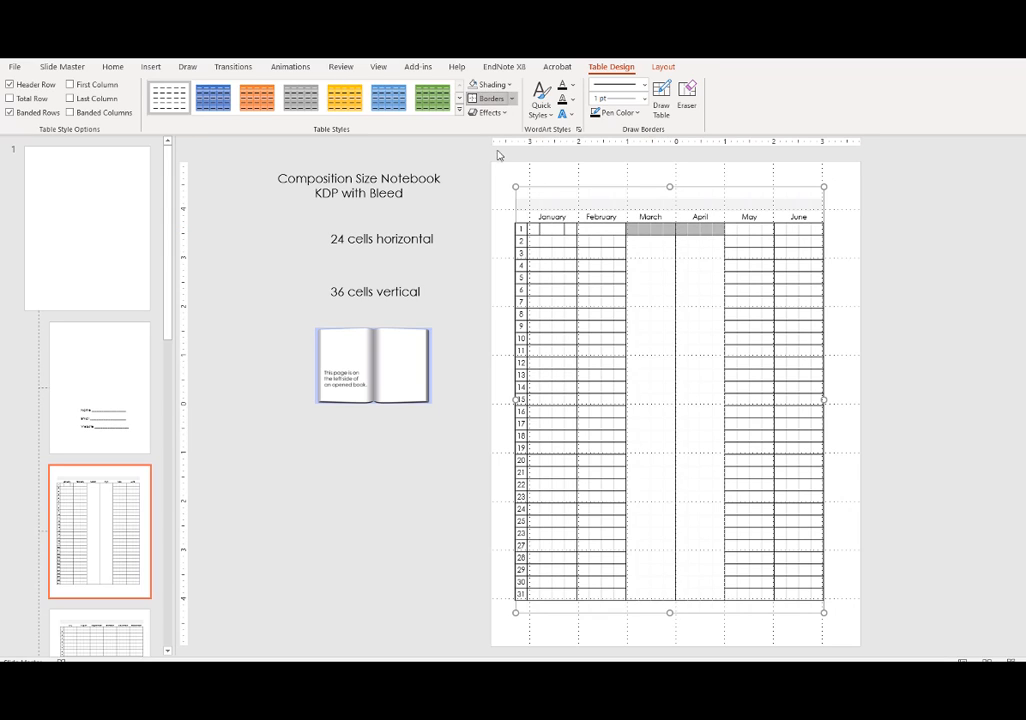
left_click_drag(630, 254, 718, 253)
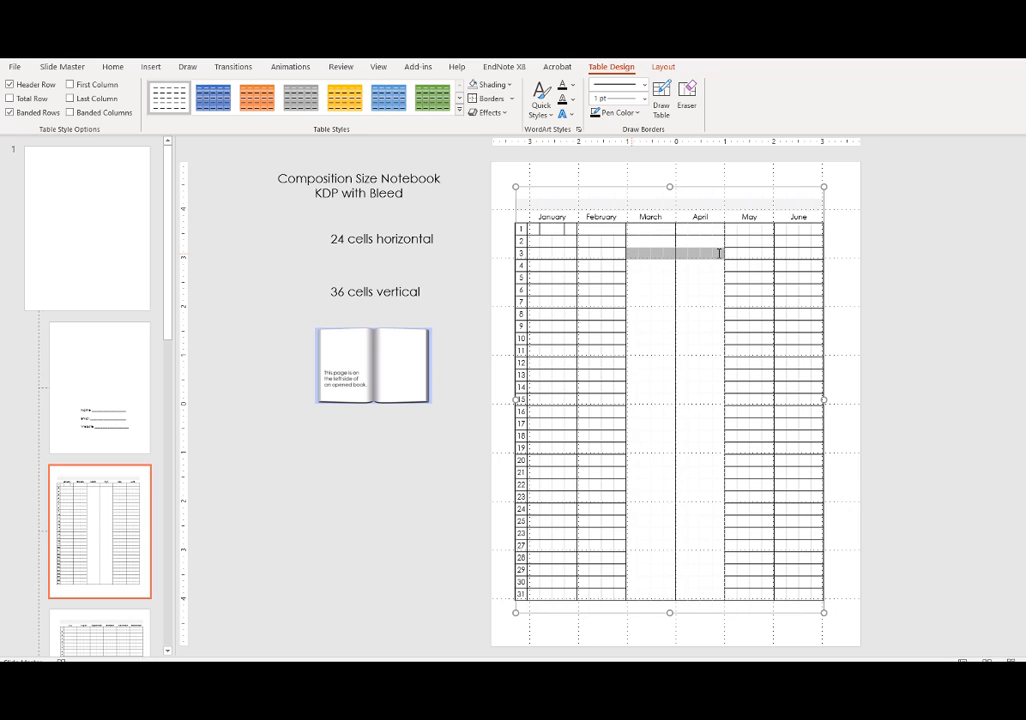
left_click(491, 99)
left_click_drag(632, 279, 717, 277)
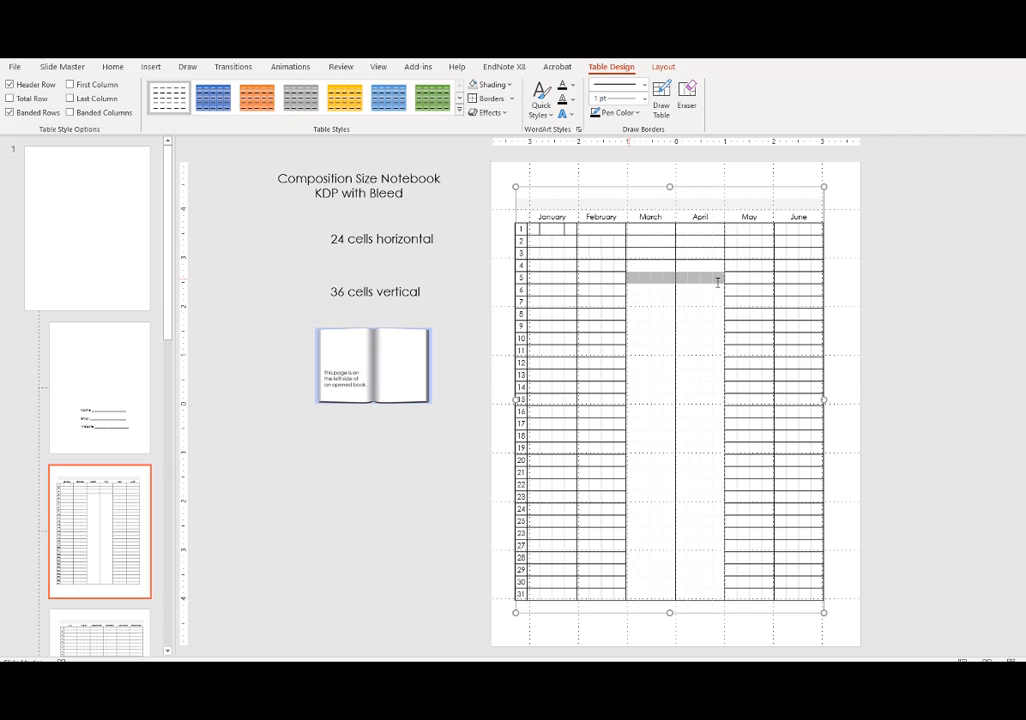
left_click(479, 100)
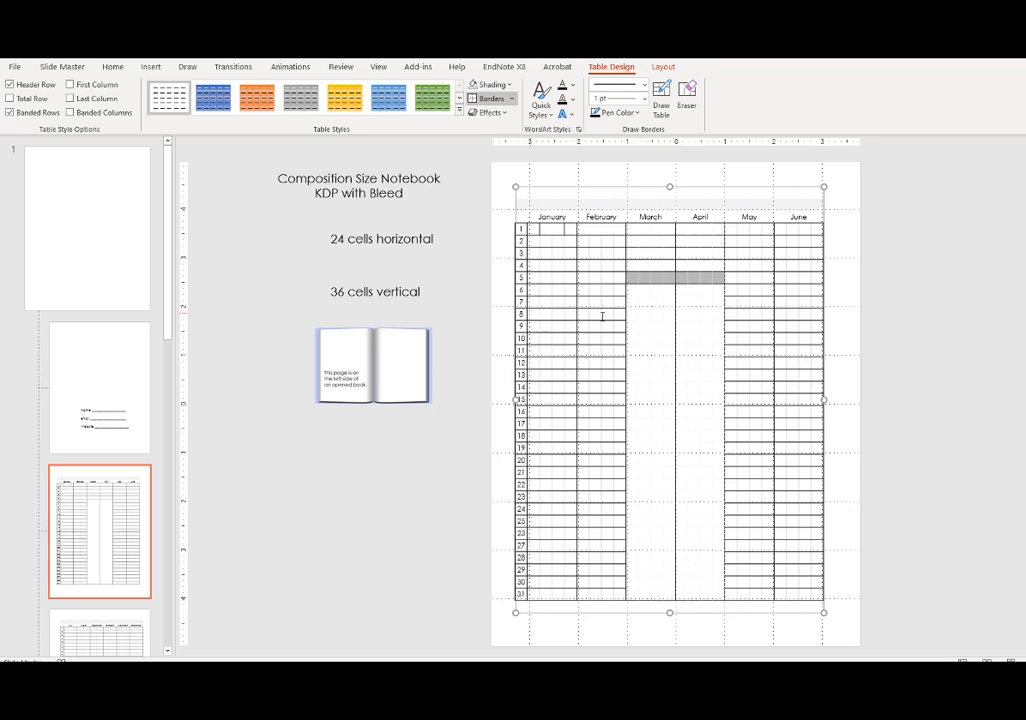
left_click_drag(602, 316, 818, 316)
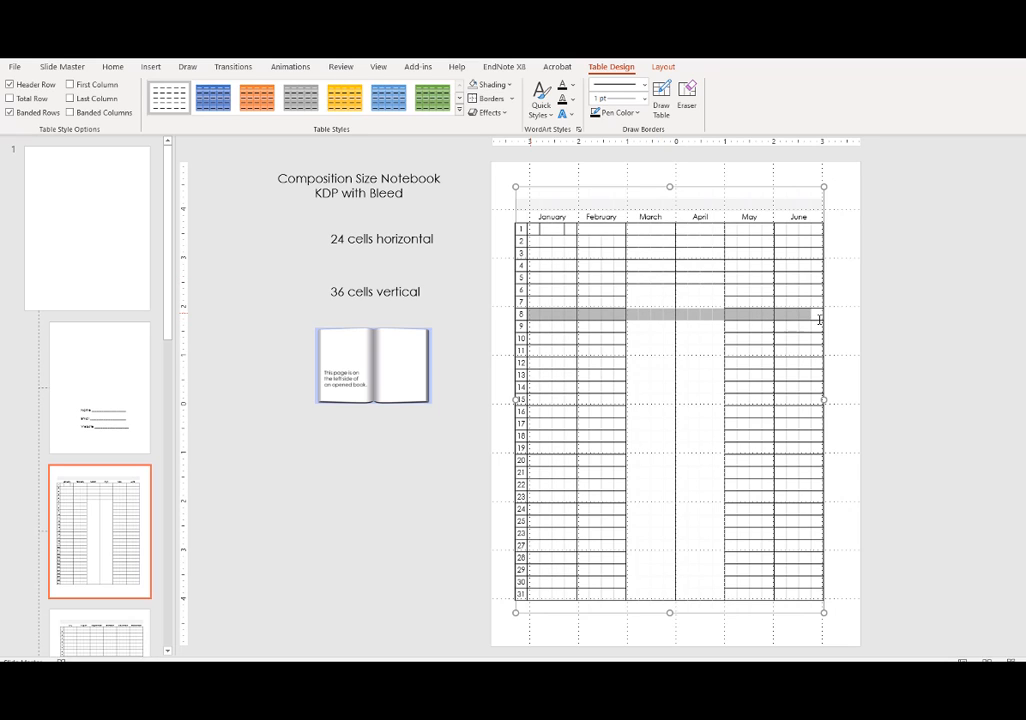
left_click(922, 304)
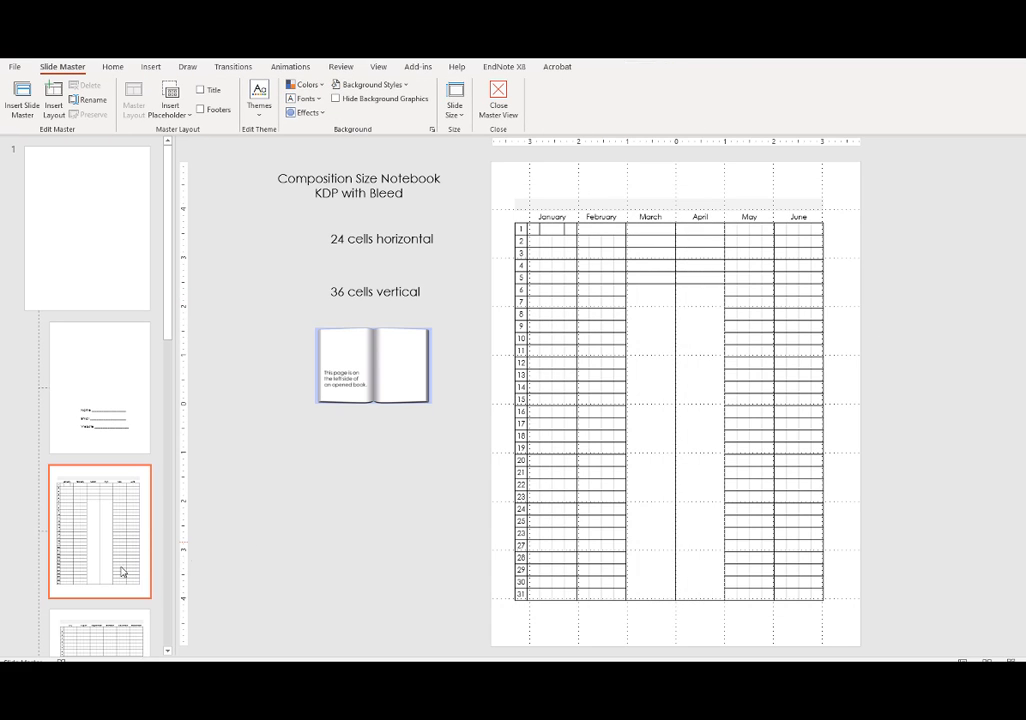
Step: View the July to December layout and the Thursday to Sunday calendar layout
scroll(118, 550, "down", 2)
left_click(101, 485)
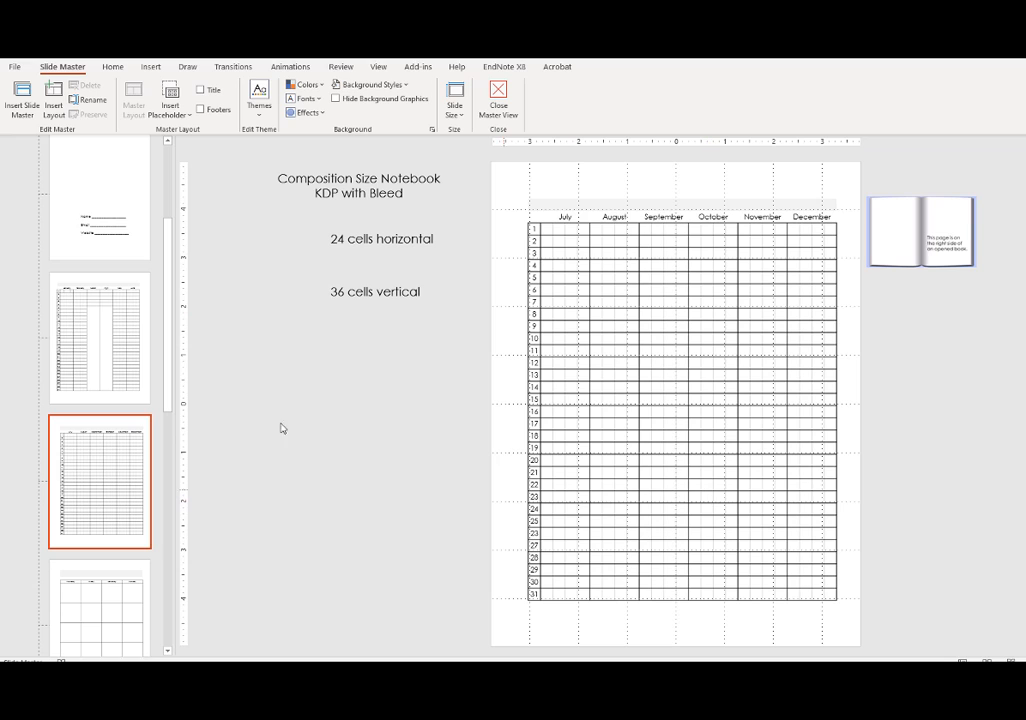
scroll(108, 334, "down", 2)
left_click(108, 334)
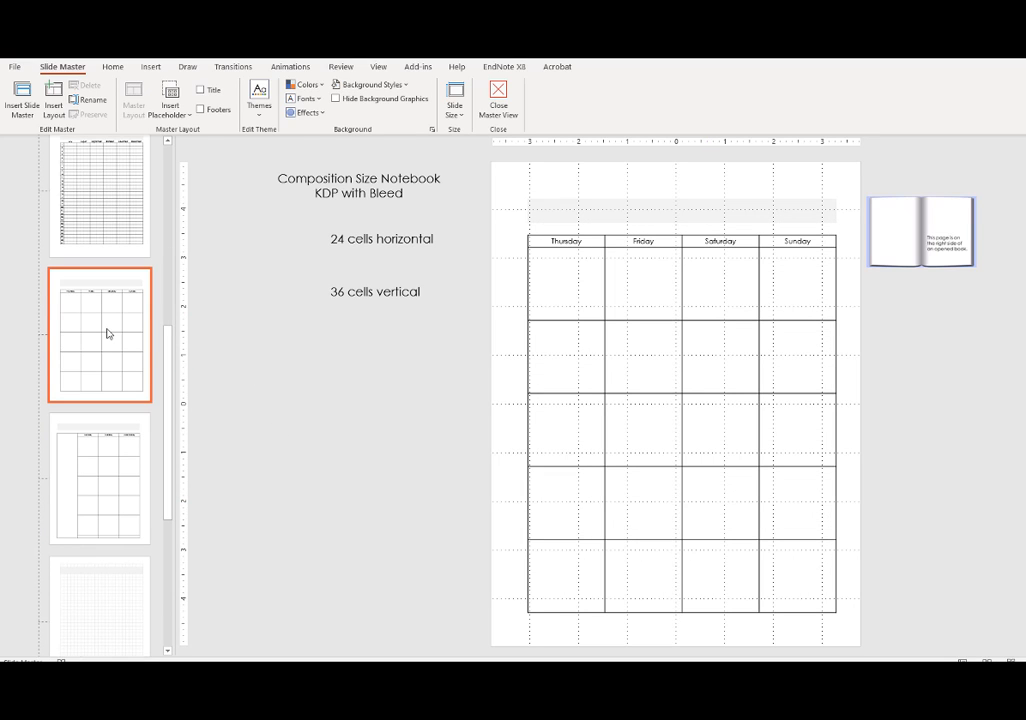
Step: On the Monday to Wednesday layout, apply outside borders around a one-row strip of cells midway down the blank side column
left_click(104, 461)
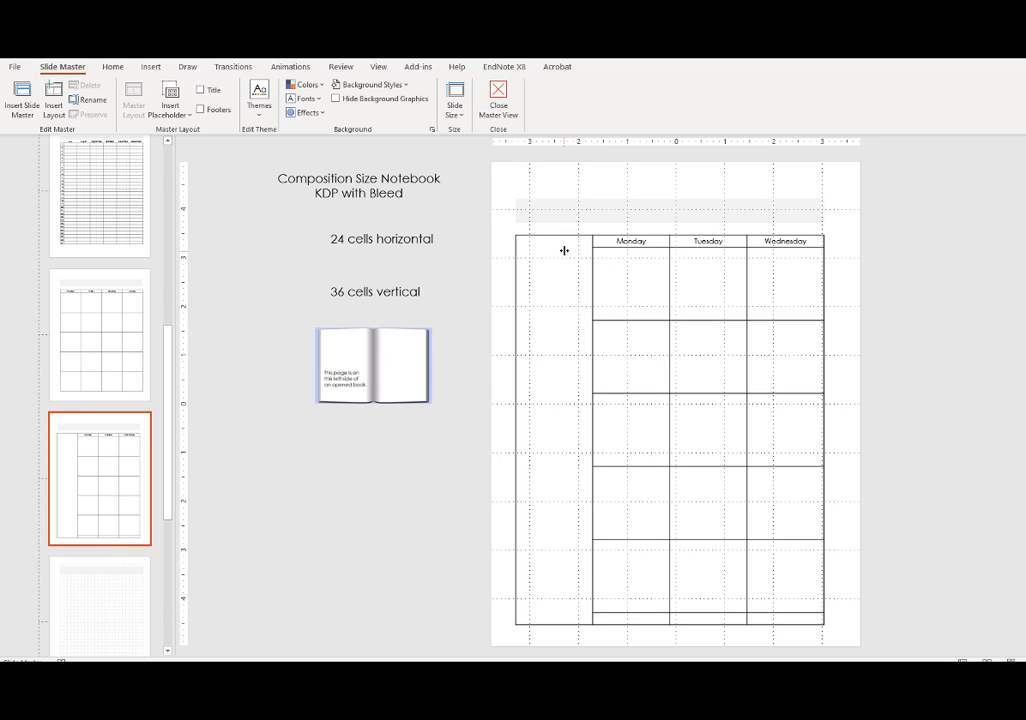
left_click_drag(522, 242, 584, 607)
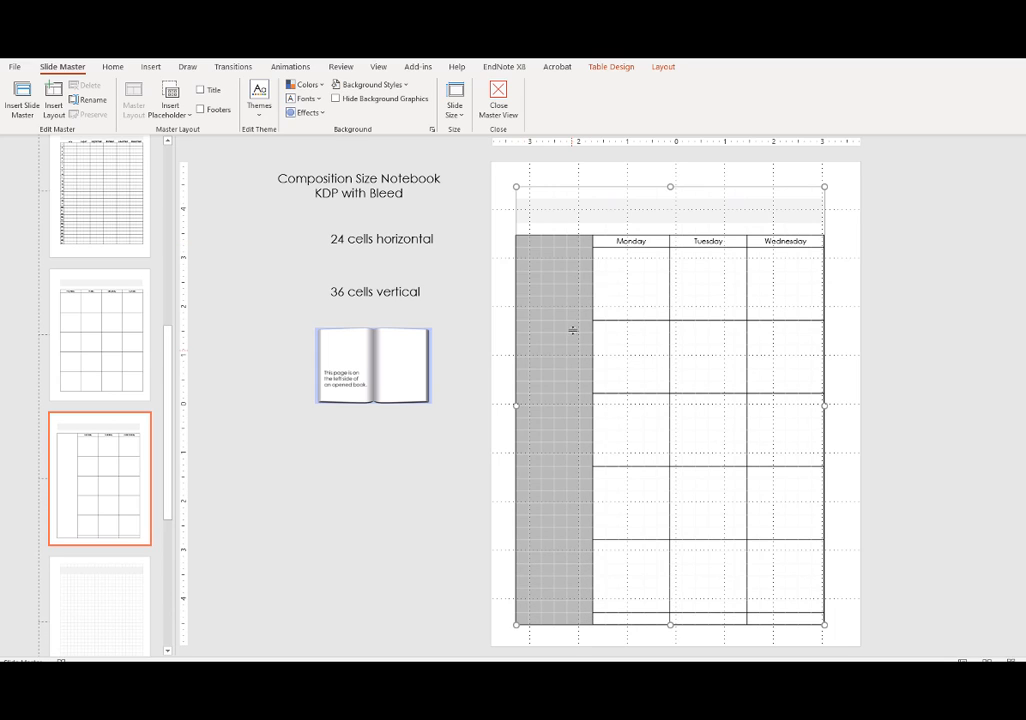
left_click(487, 247)
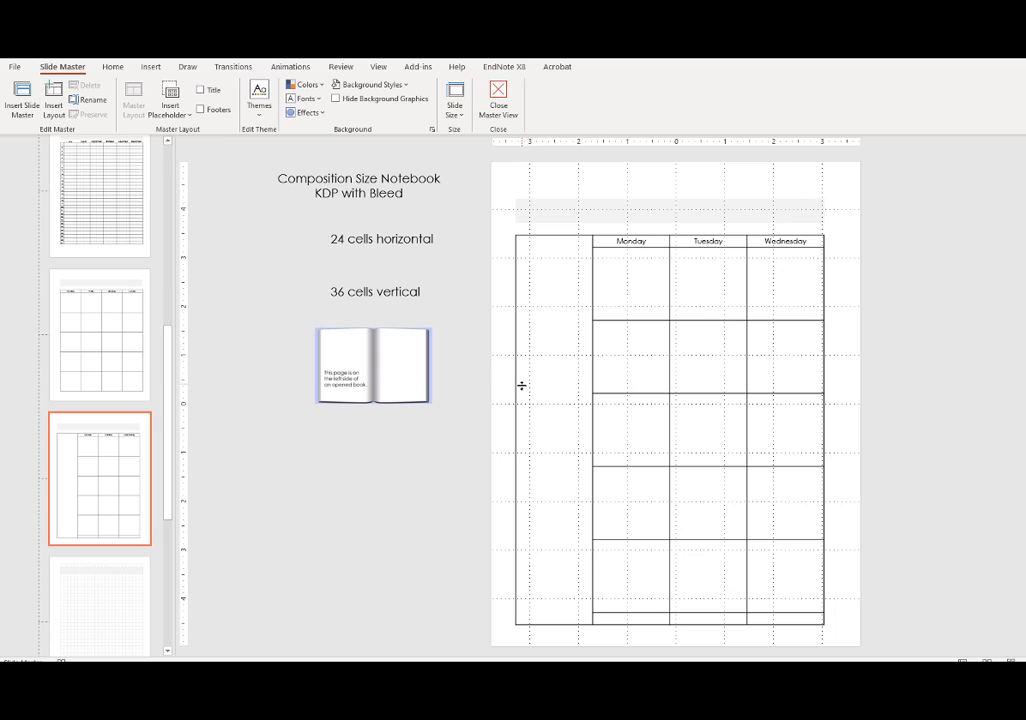
left_click_drag(519, 382, 592, 377)
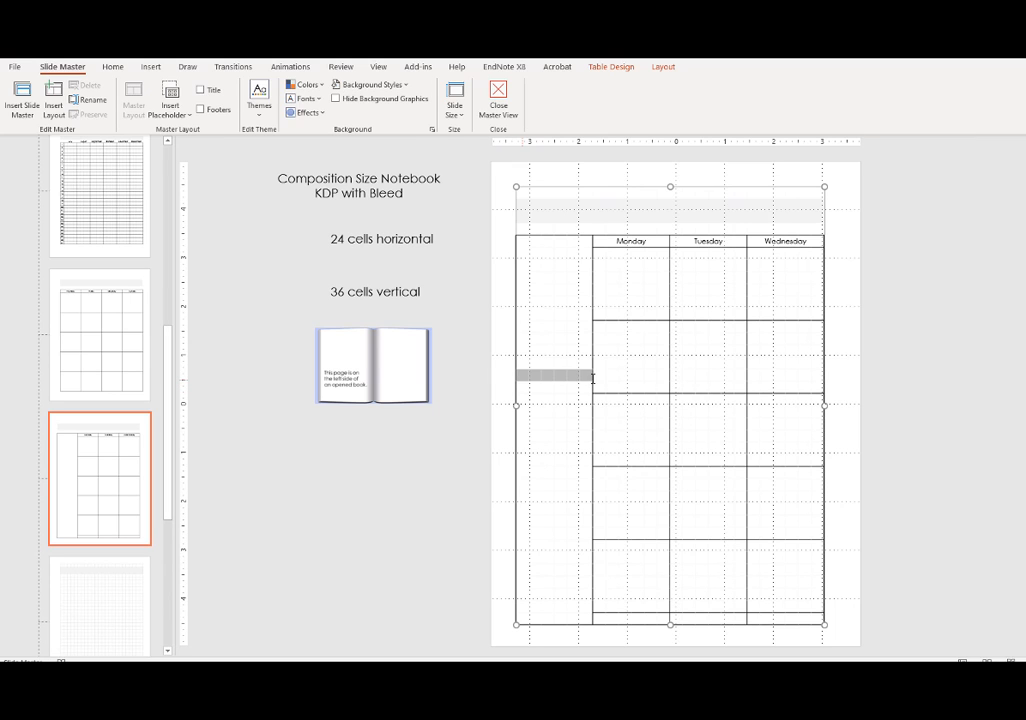
left_click(611, 66)
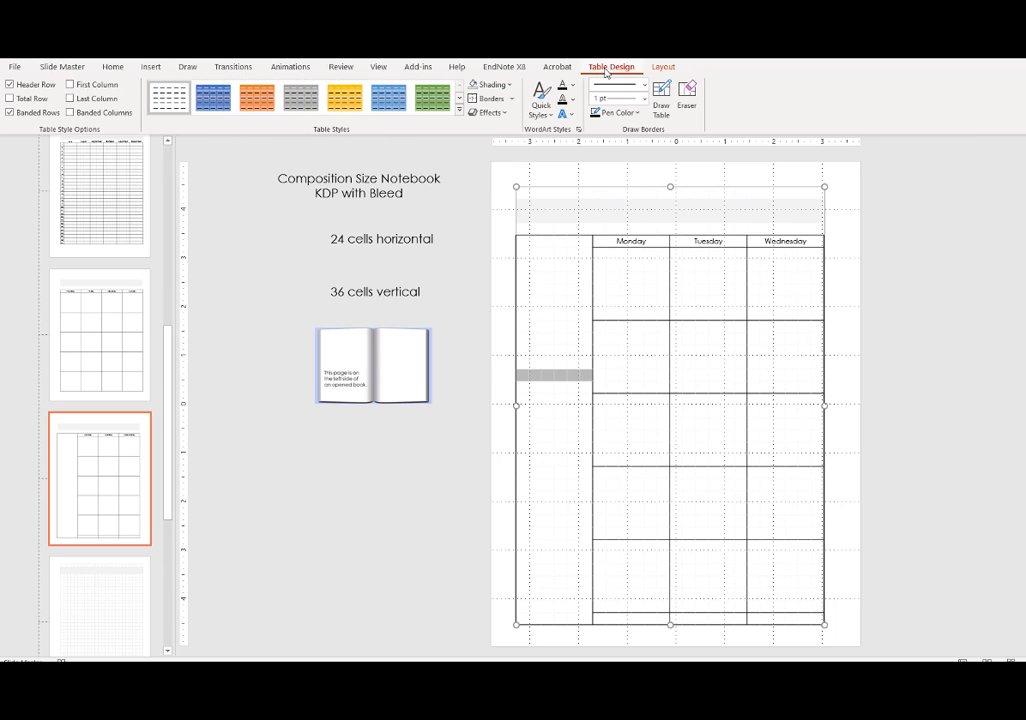
left_click(480, 99)
left_click(399, 452)
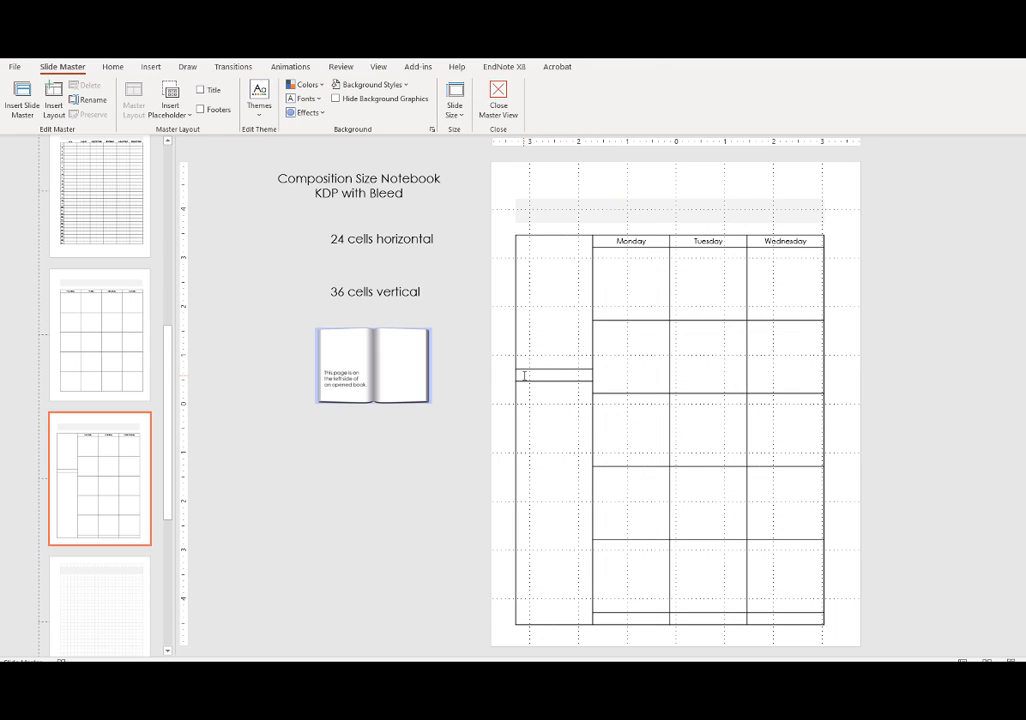
Step: Merge the cells of the bordered strip in the side column into a single cell
left_click_drag(523, 376, 587, 374)
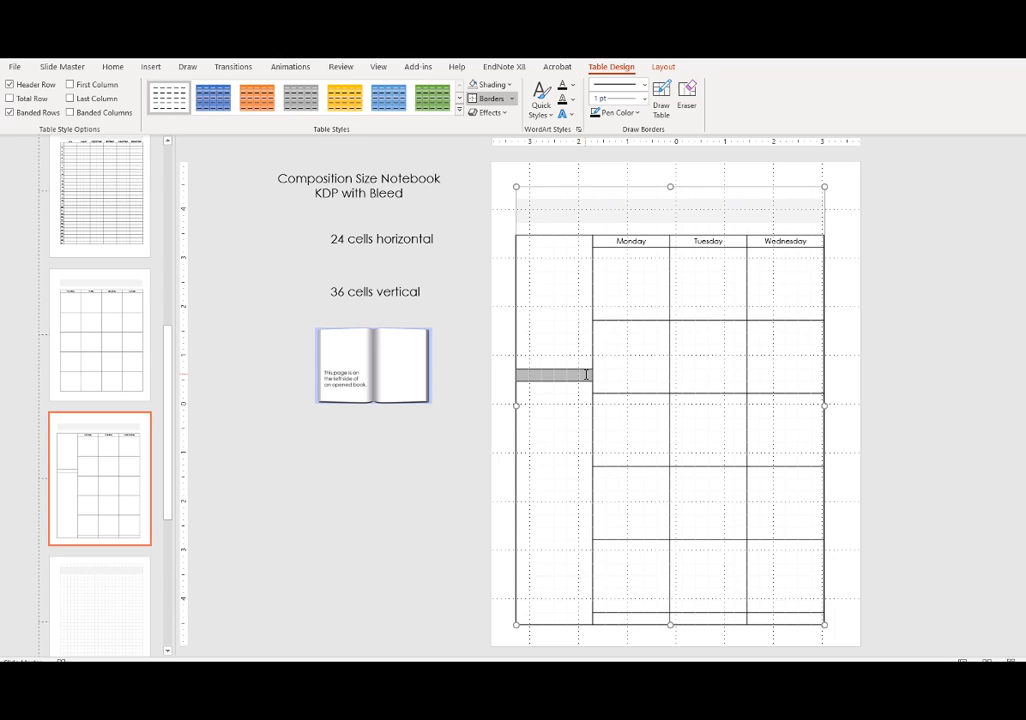
left_click(586, 375)
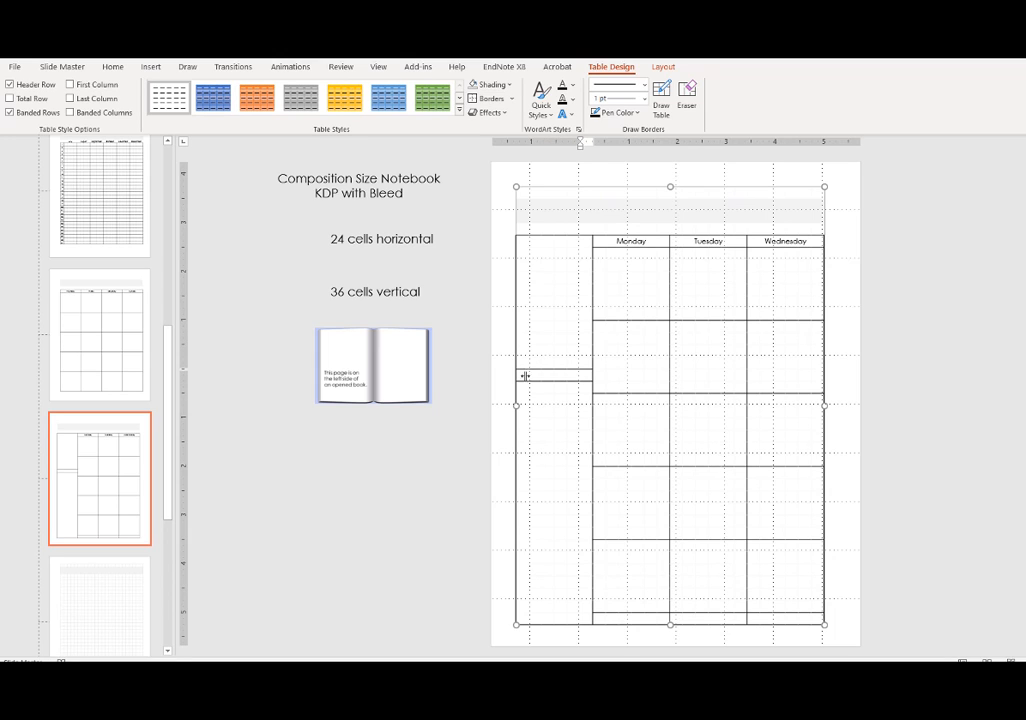
left_click_drag(520, 374, 584, 375)
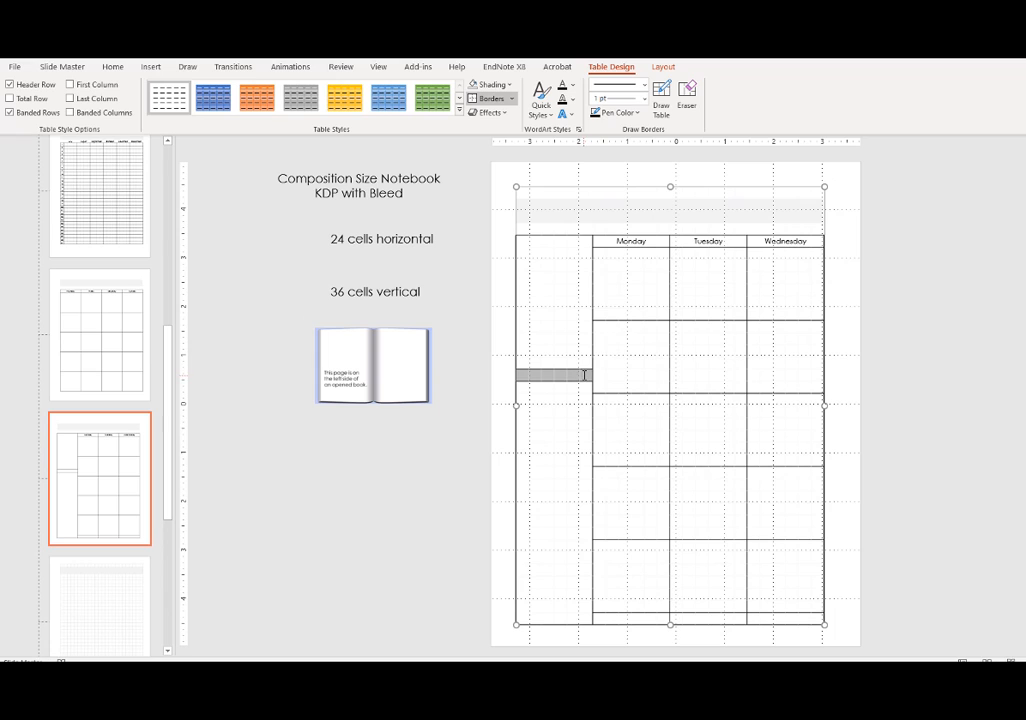
right_click(584, 375)
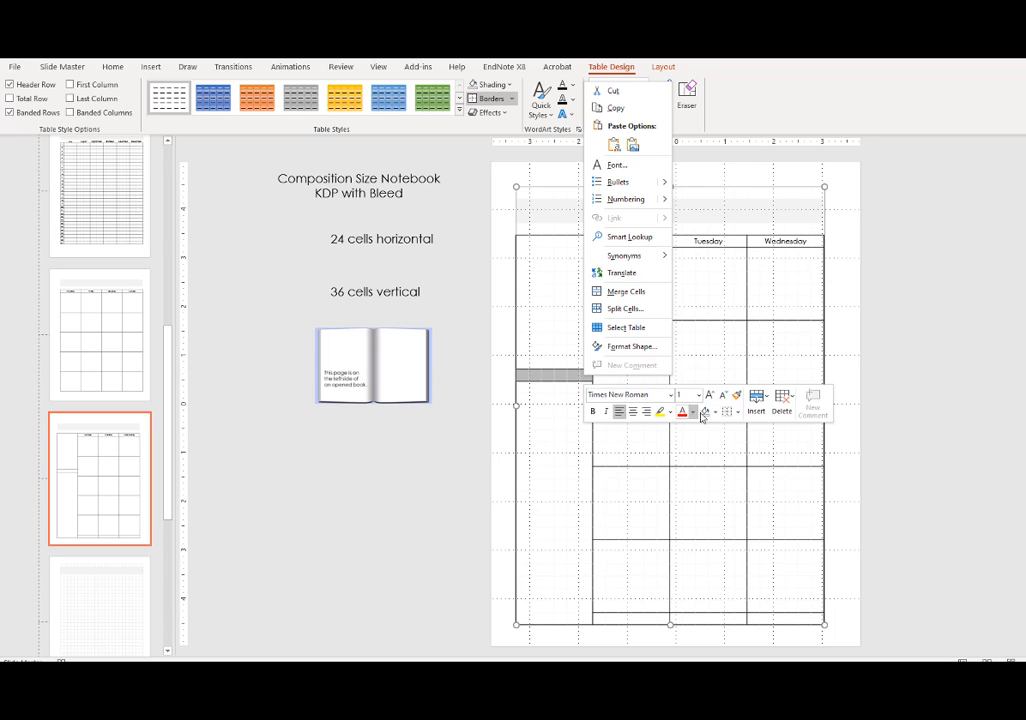
left_click(612, 291)
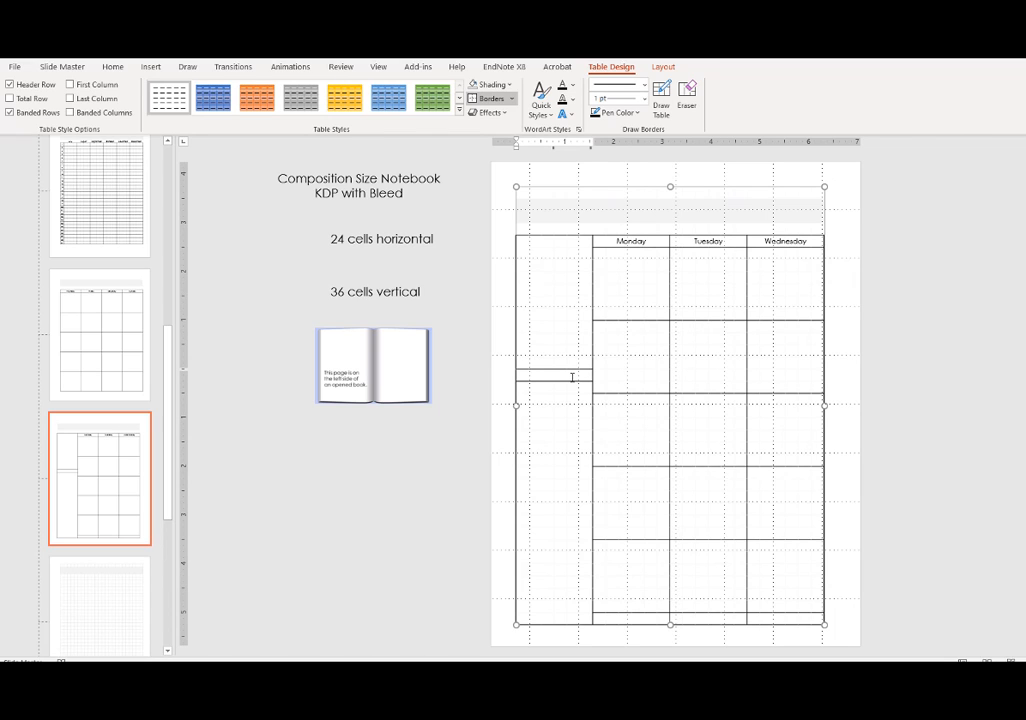
Step: Enter "Notes" in the merged cell with the font size set to 10.5
left_click(572, 378)
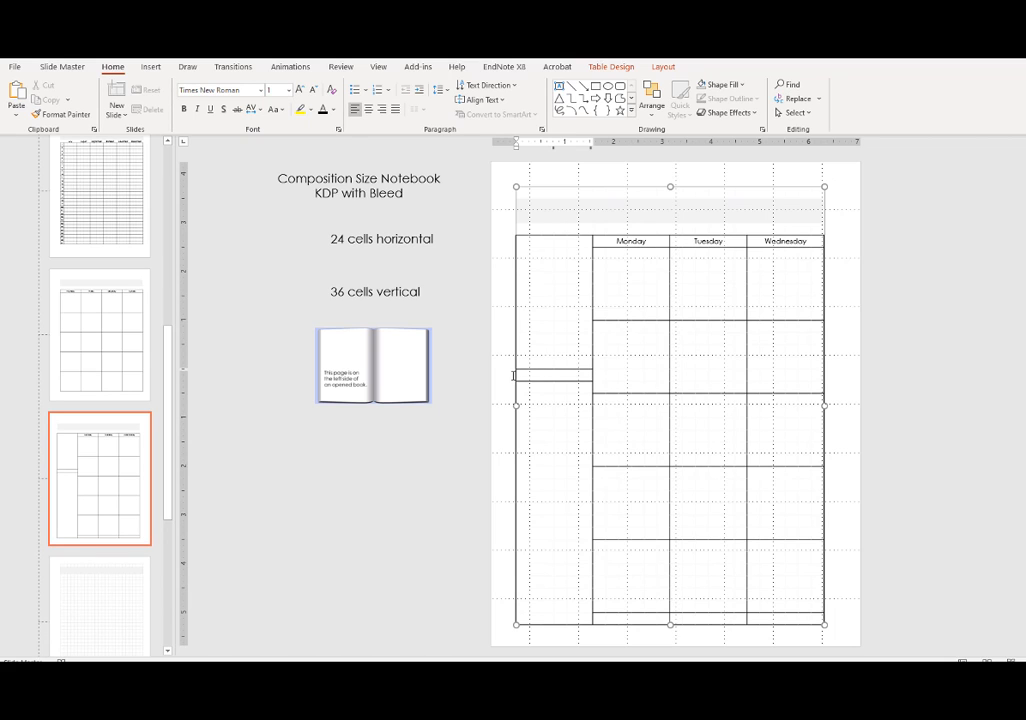
left_click_drag(510, 376, 507, 376)
left_click(288, 90)
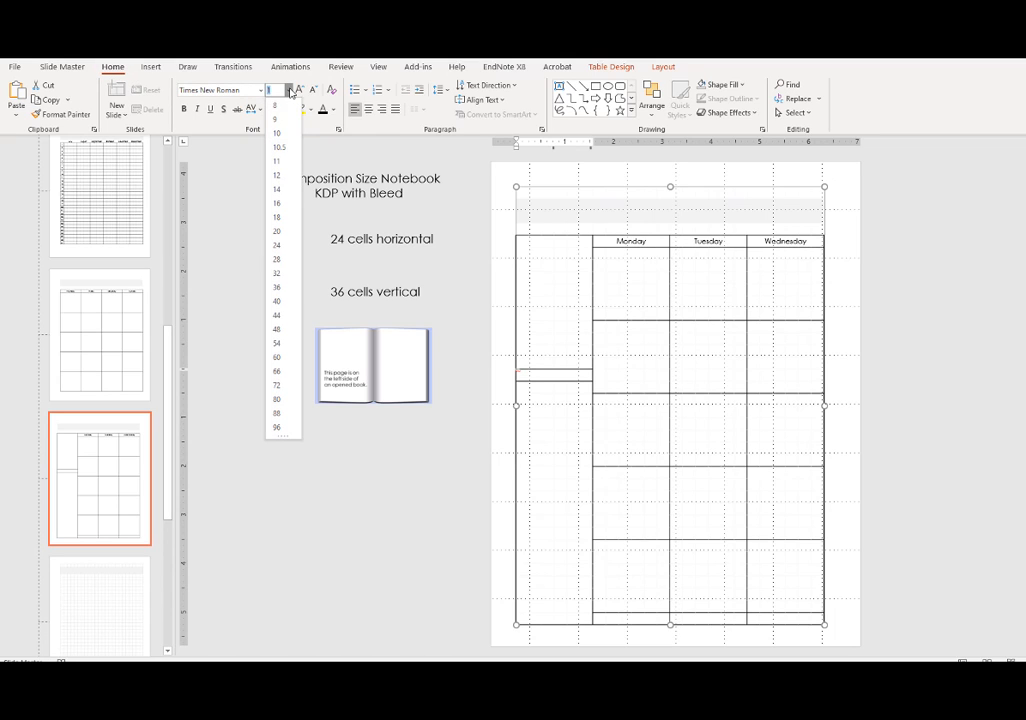
left_click(283, 147)
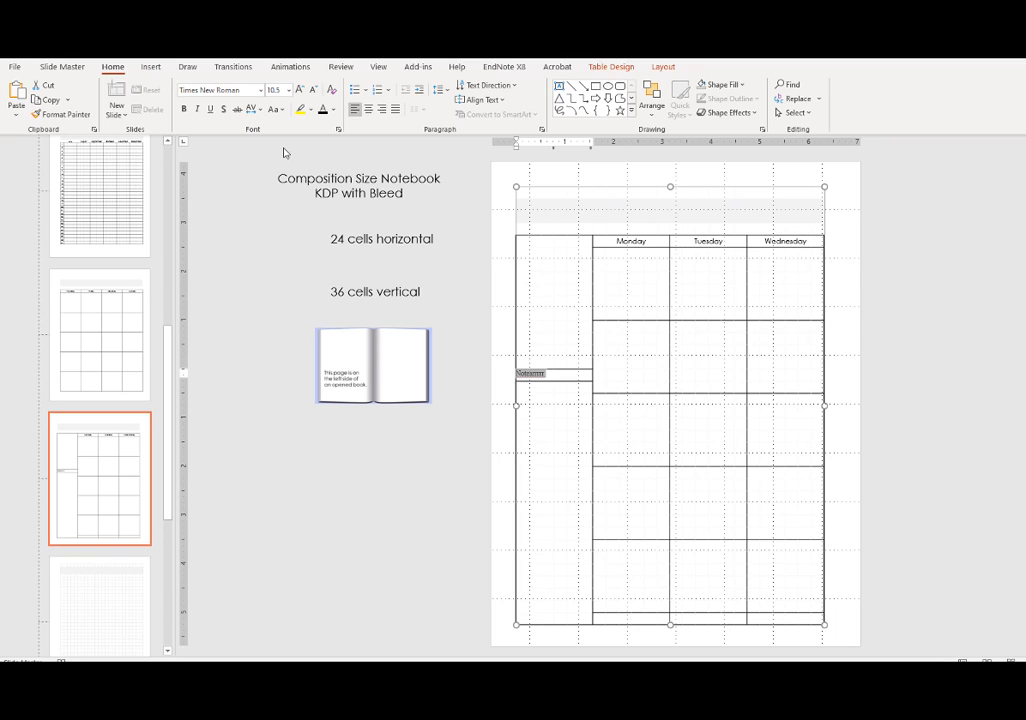
double_click(531, 374)
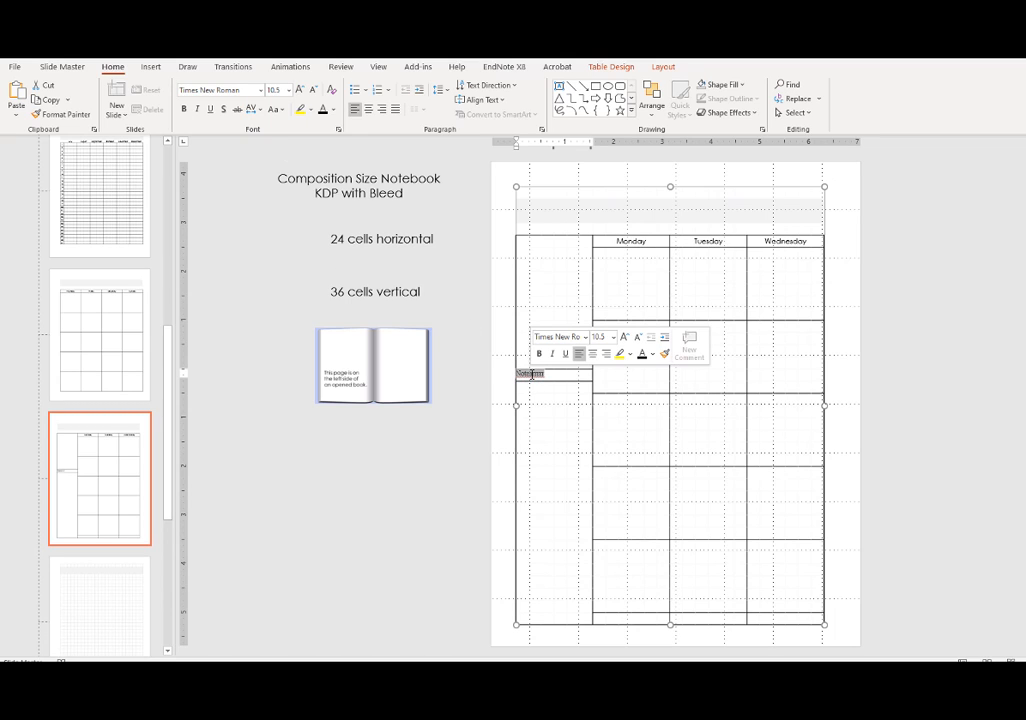
type("Notes")
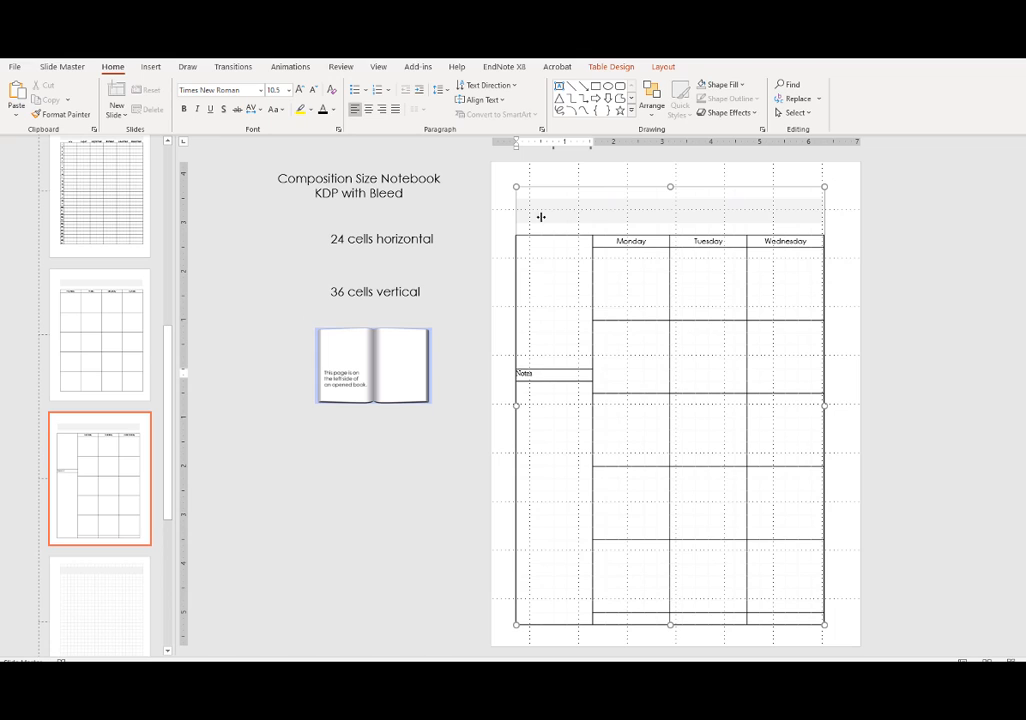
Step: Centre the "Notes" heading both vertically and horizontally in its cell
left_click(658, 68)
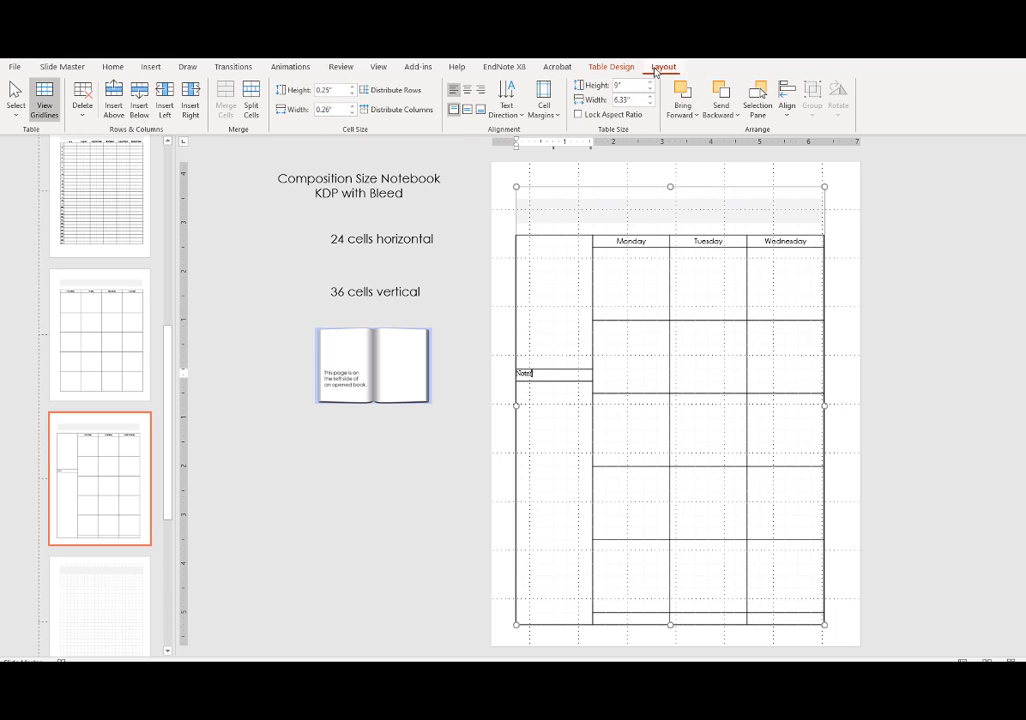
left_click(468, 110)
left_click(472, 91)
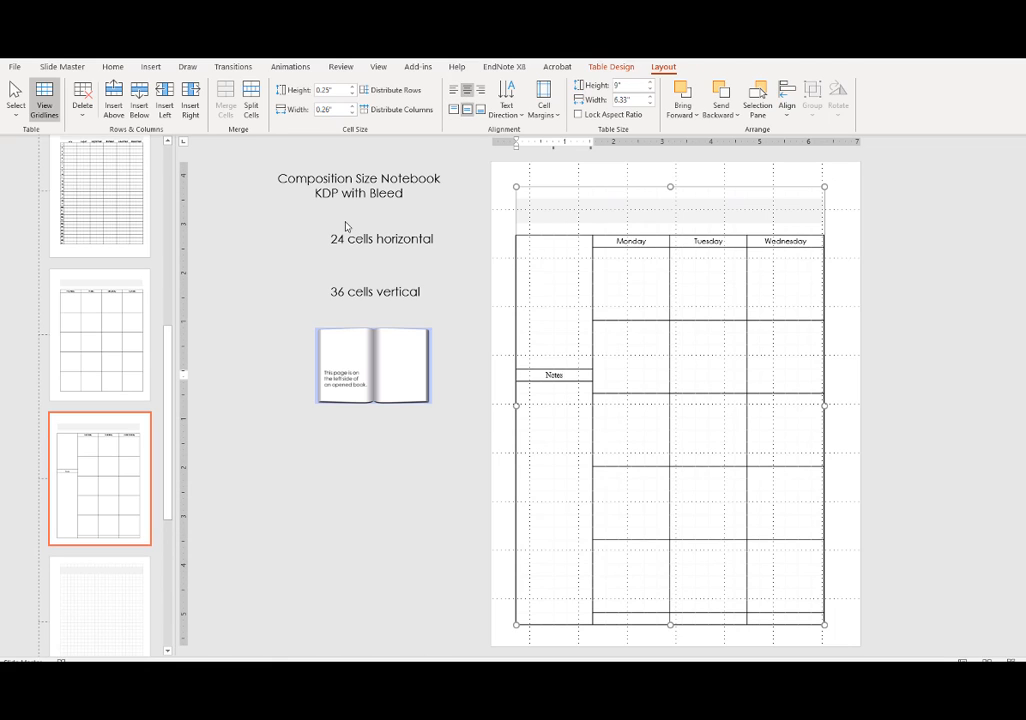
Step: Change the font of the "Notes" heading to Century Gothic (Body)
left_click(112, 66)
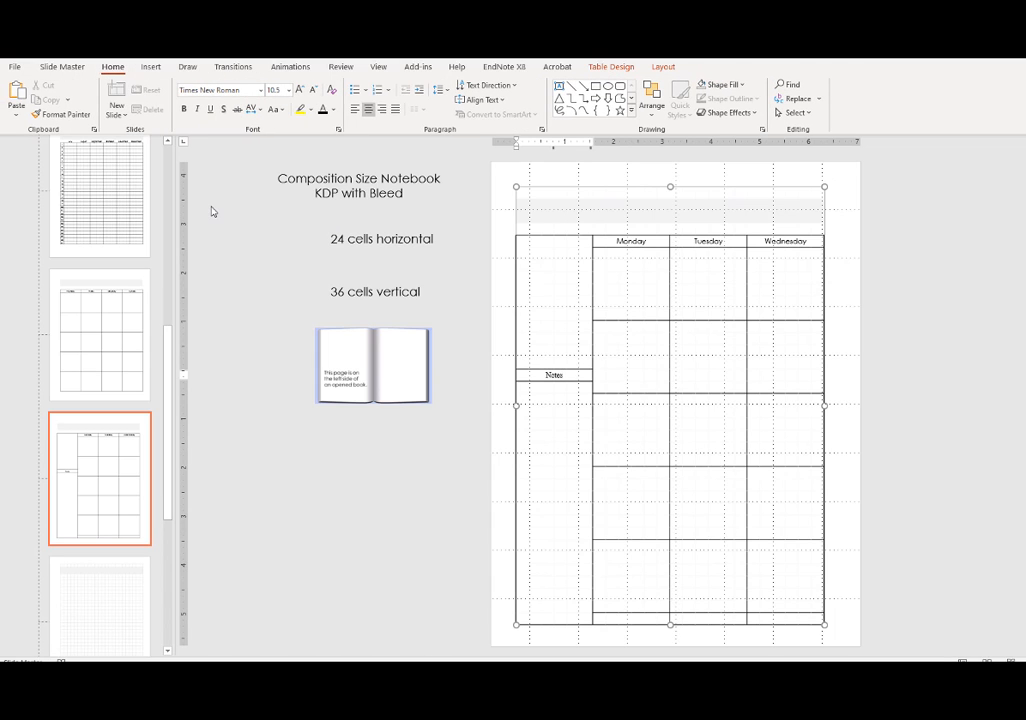
left_click(261, 90)
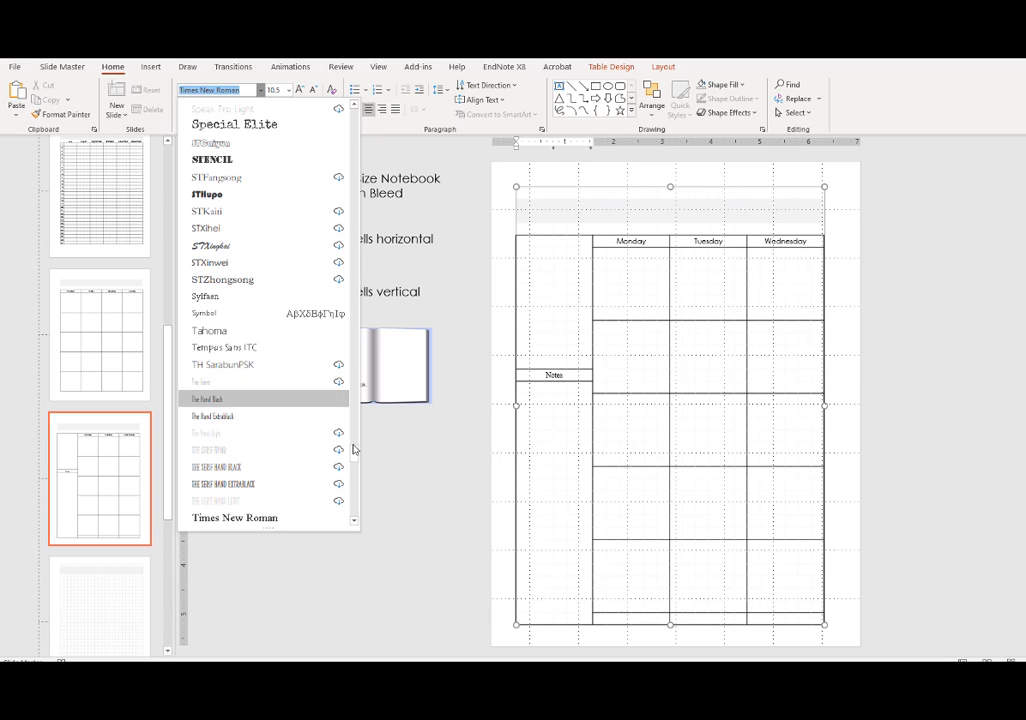
left_click_drag(353, 451, 354, 106)
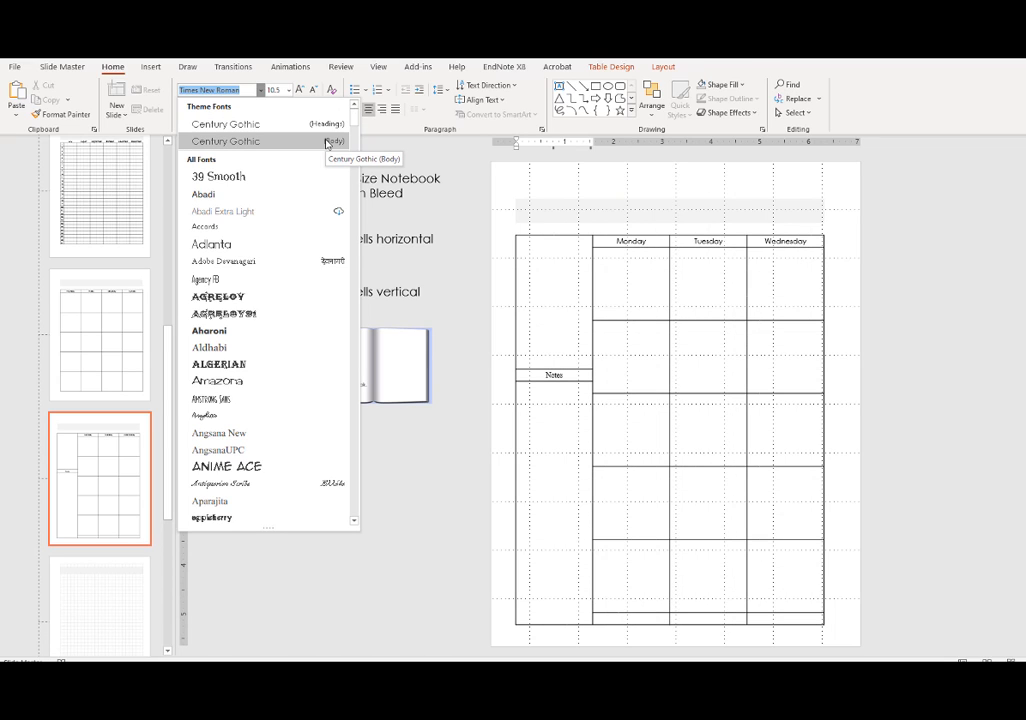
left_click(326, 143)
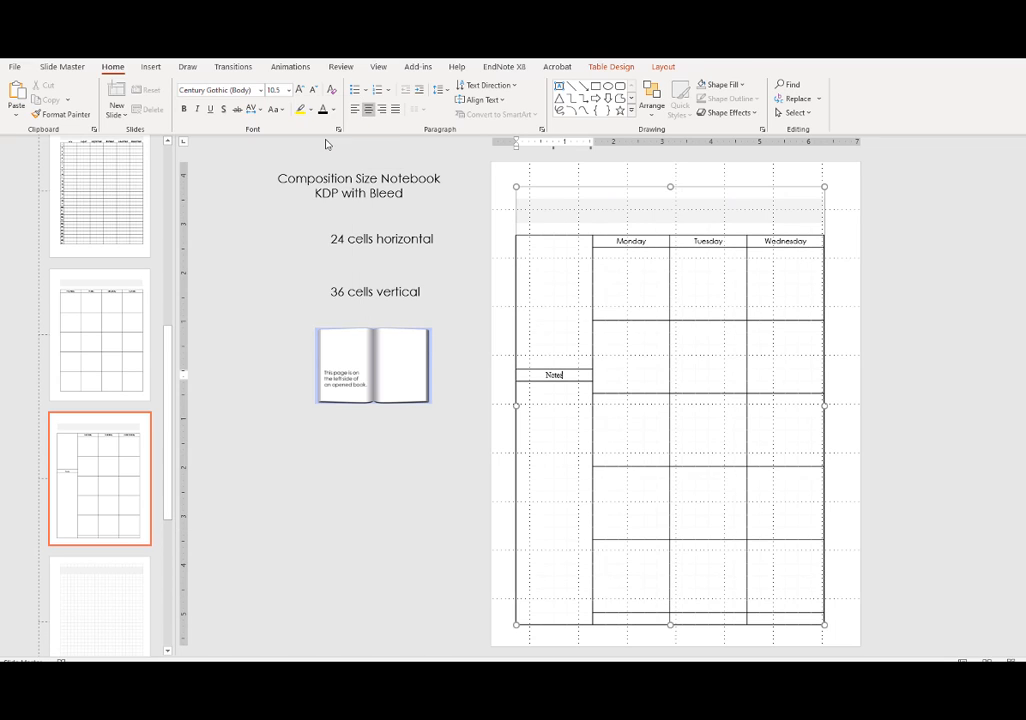
double_click(570, 376)
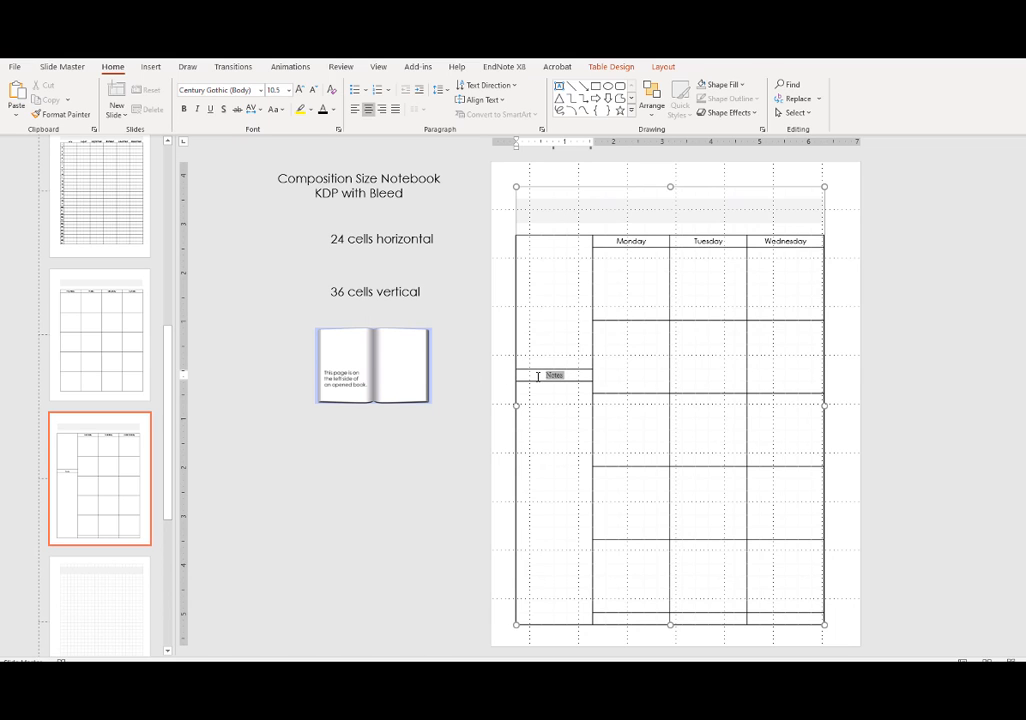
left_click(260, 90)
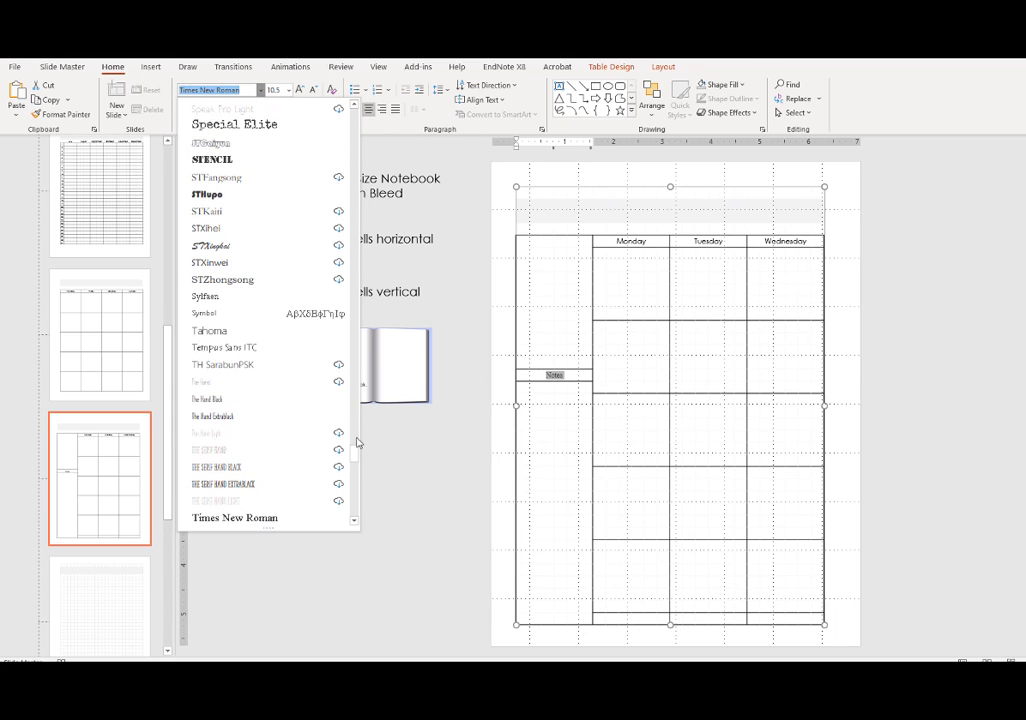
left_click_drag(355, 444, 348, 93)
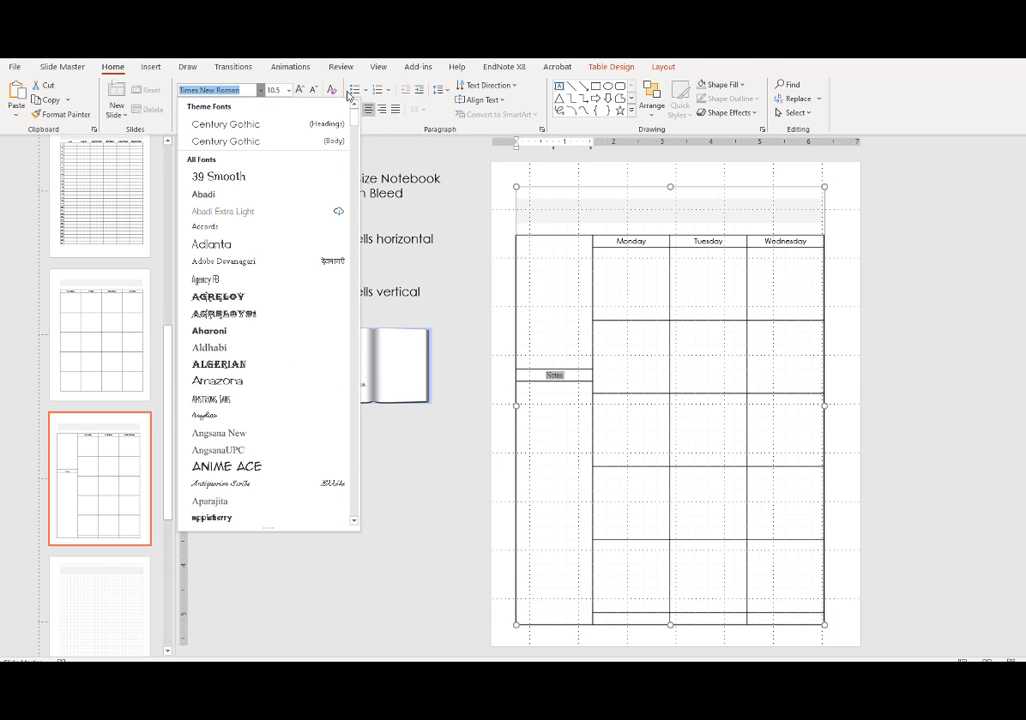
left_click(275, 141)
Step: On the Thursday to Sunday layout, apply outside borders around the two-by-two cells in the first Thursday box's upper-left corner
left_click(130, 341)
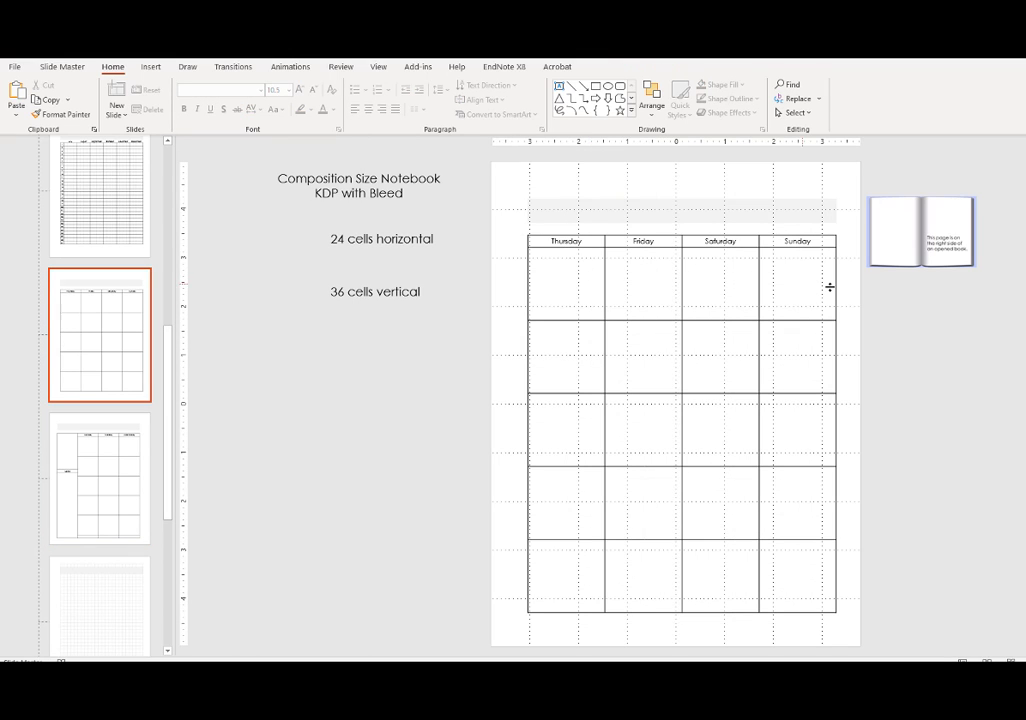
left_click_drag(536, 256, 600, 316)
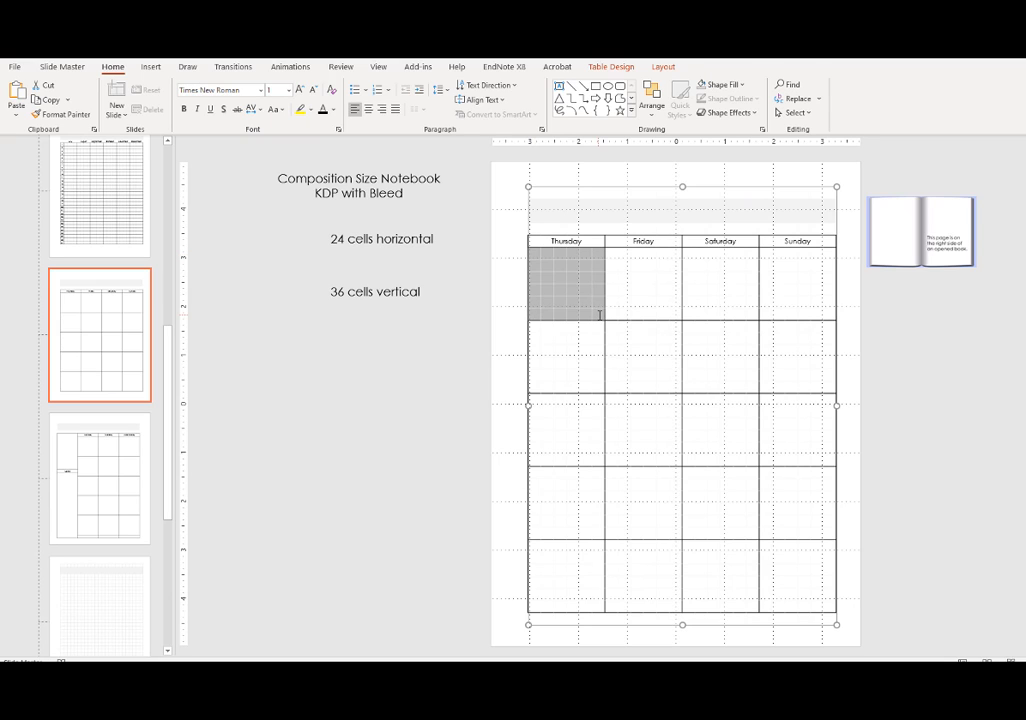
left_click(465, 333)
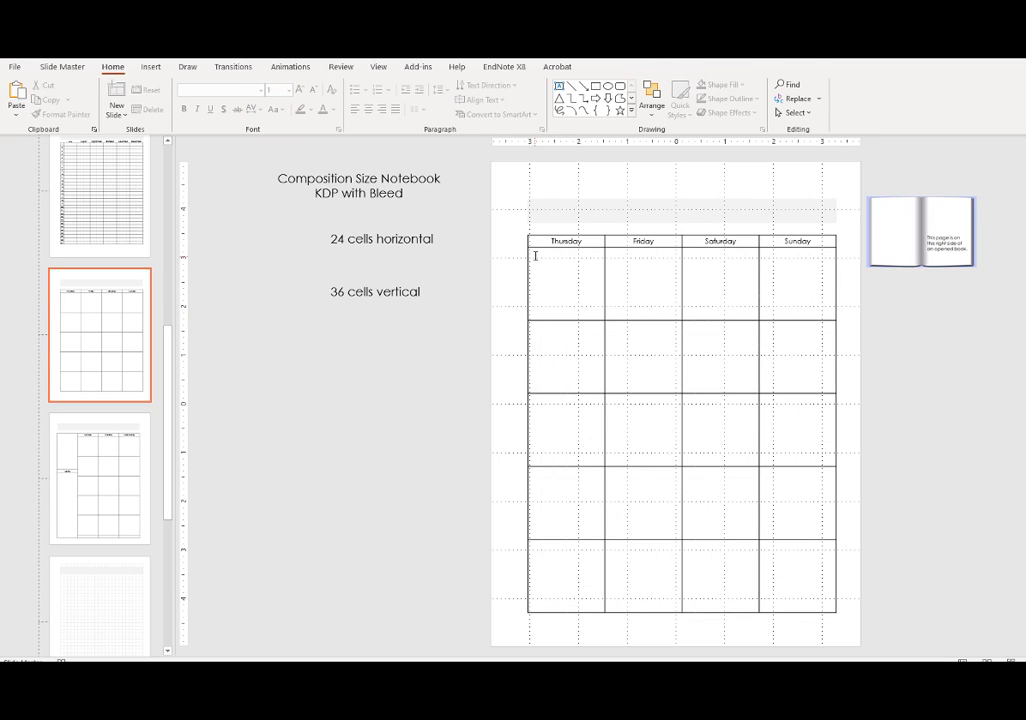
left_click_drag(536, 256, 547, 266)
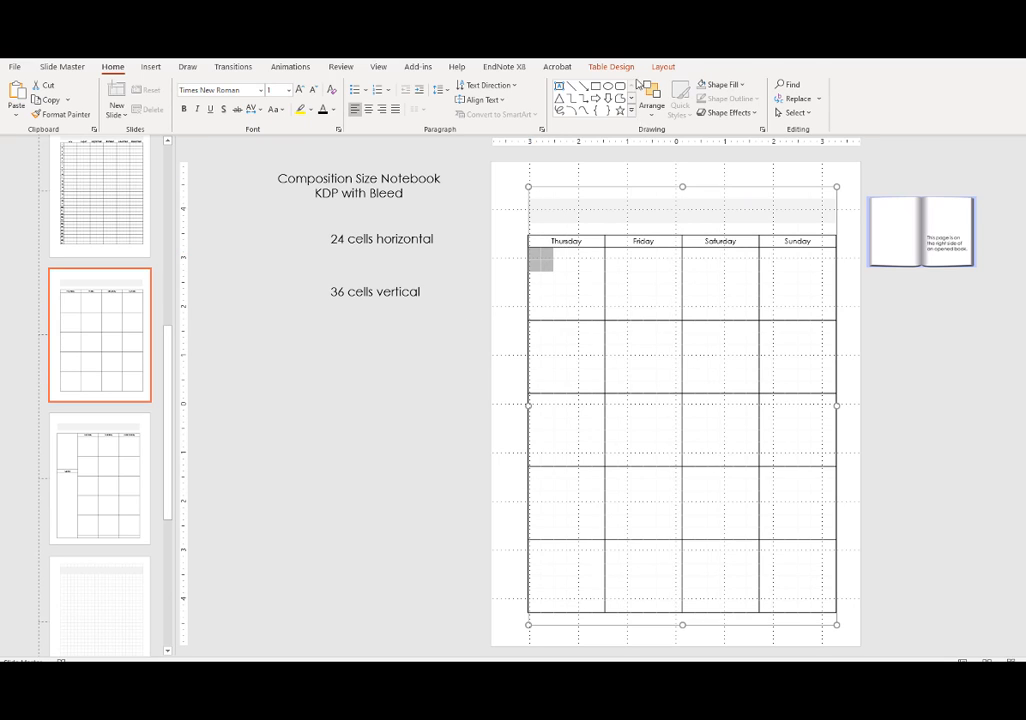
left_click(628, 68)
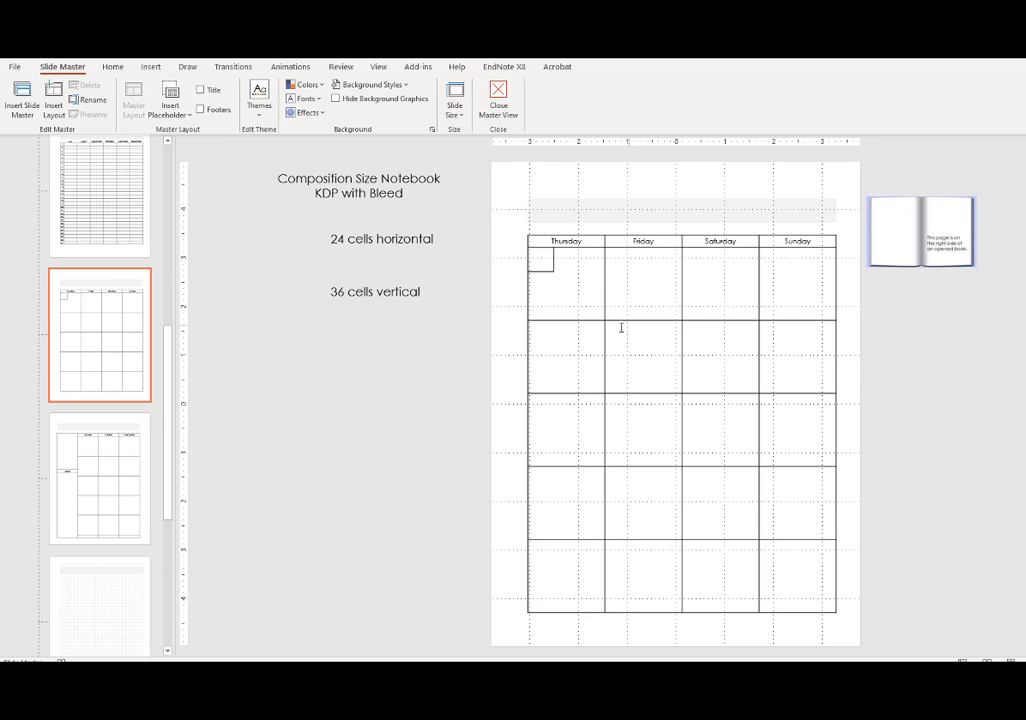
Step: Apply outside borders around the central four-by-four cells of the second Friday box
left_click_drag(610, 329, 677, 384)
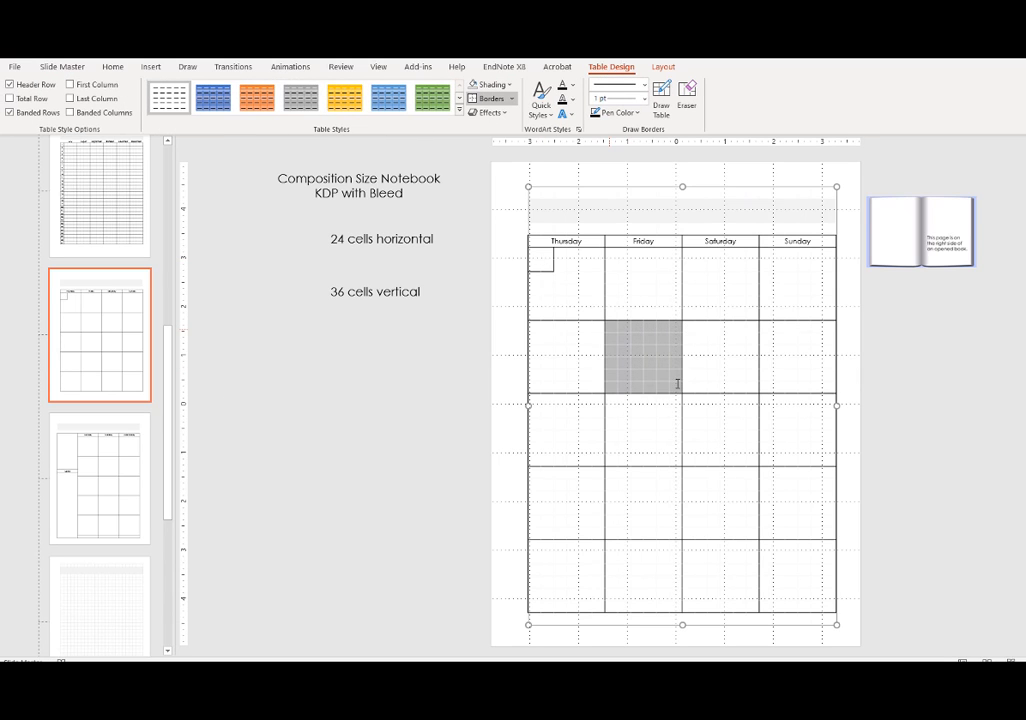
left_click(632, 342)
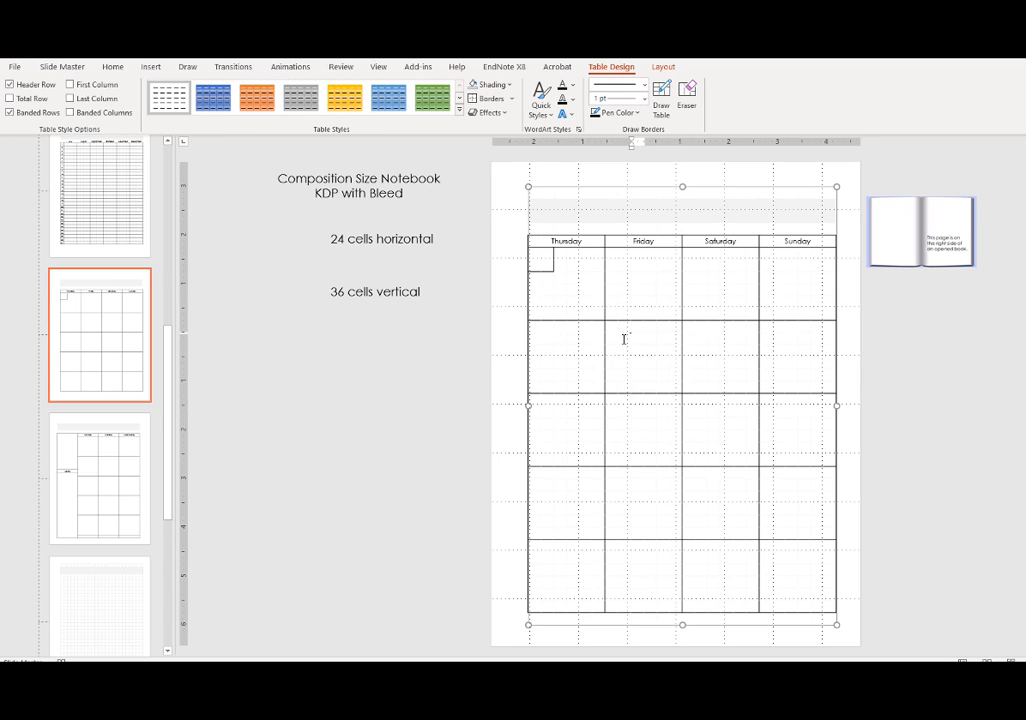
left_click_drag(624, 339, 670, 382)
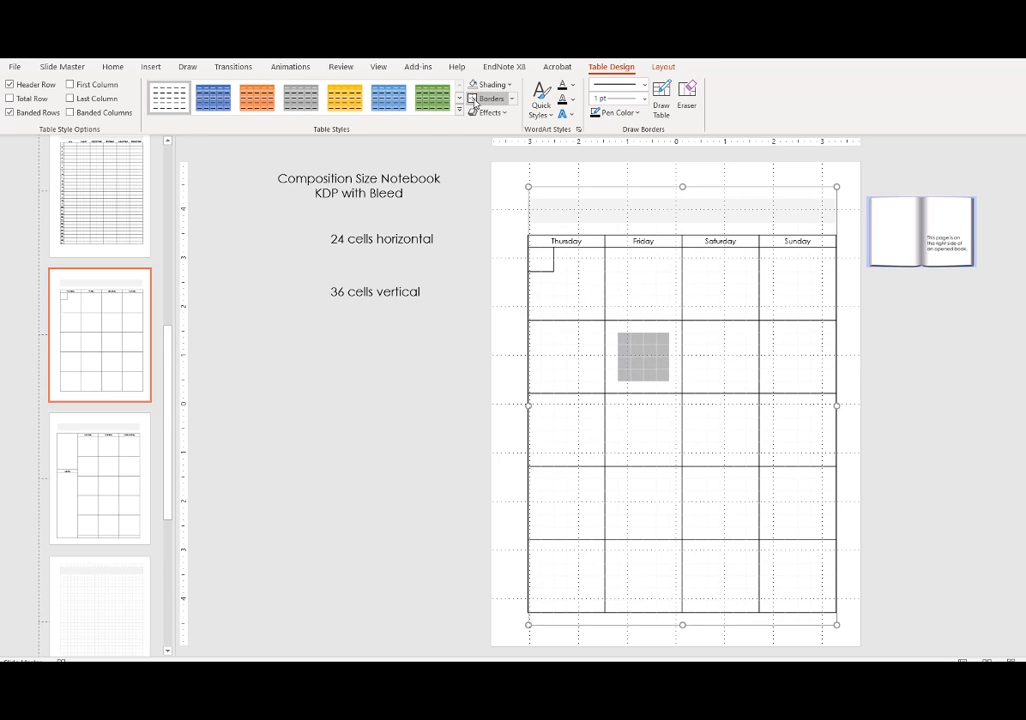
left_click(475, 100)
left_click(928, 350)
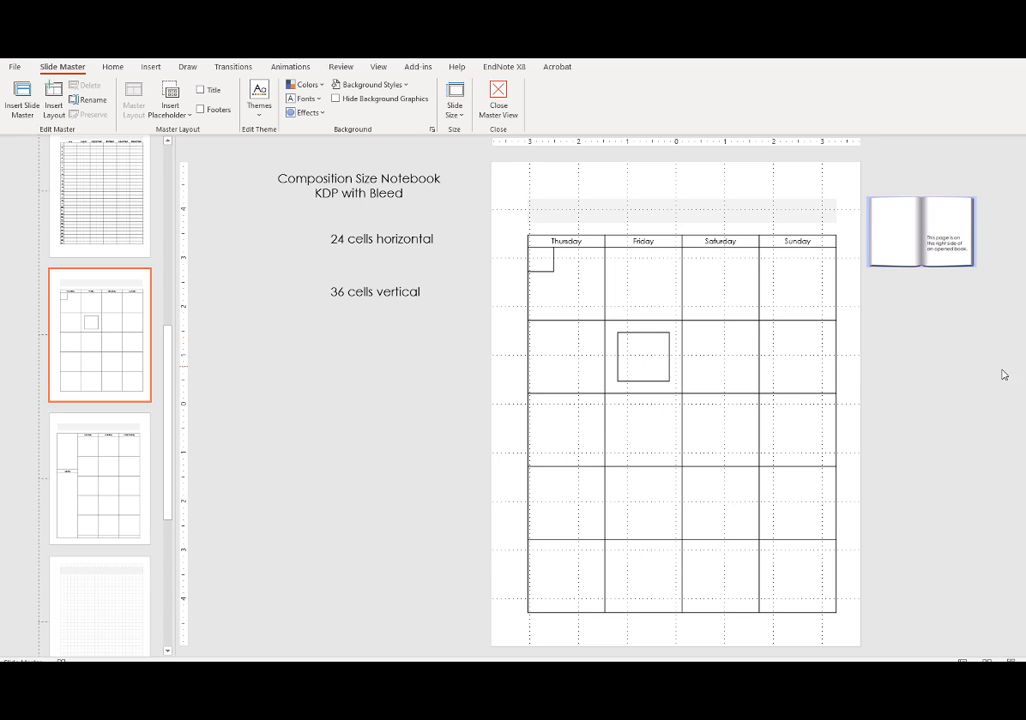
Step: On the blank grid layout, apply all borders to the entire table in dark orange
scroll(97, 369, "down", 3)
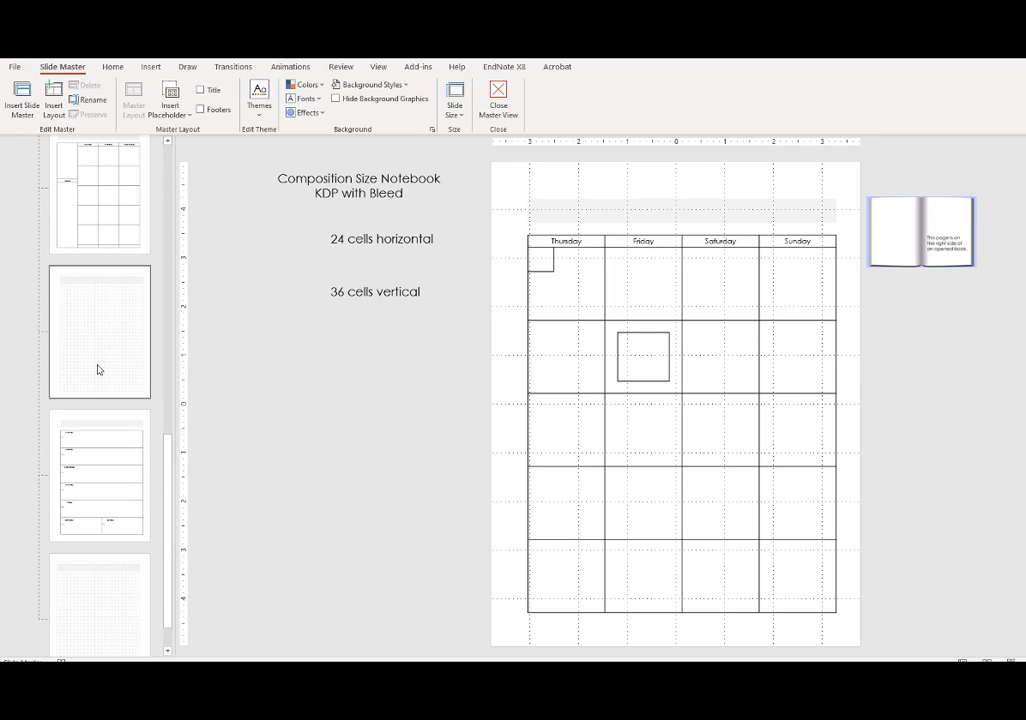
left_click(100, 326)
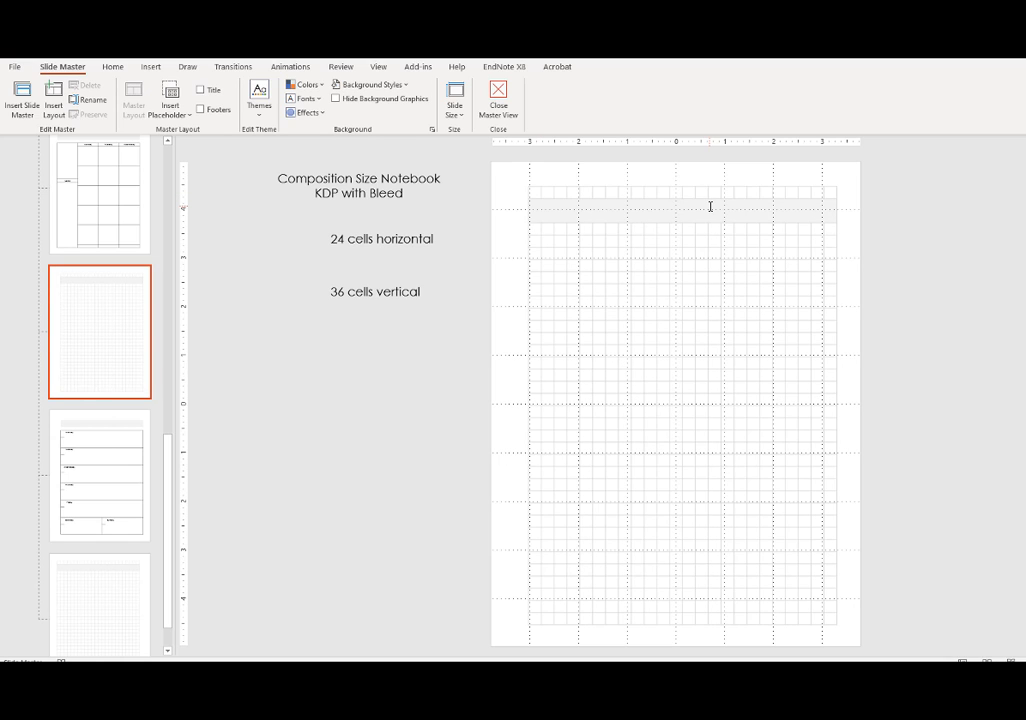
left_click(536, 190)
left_click_drag(606, 250, 833, 621)
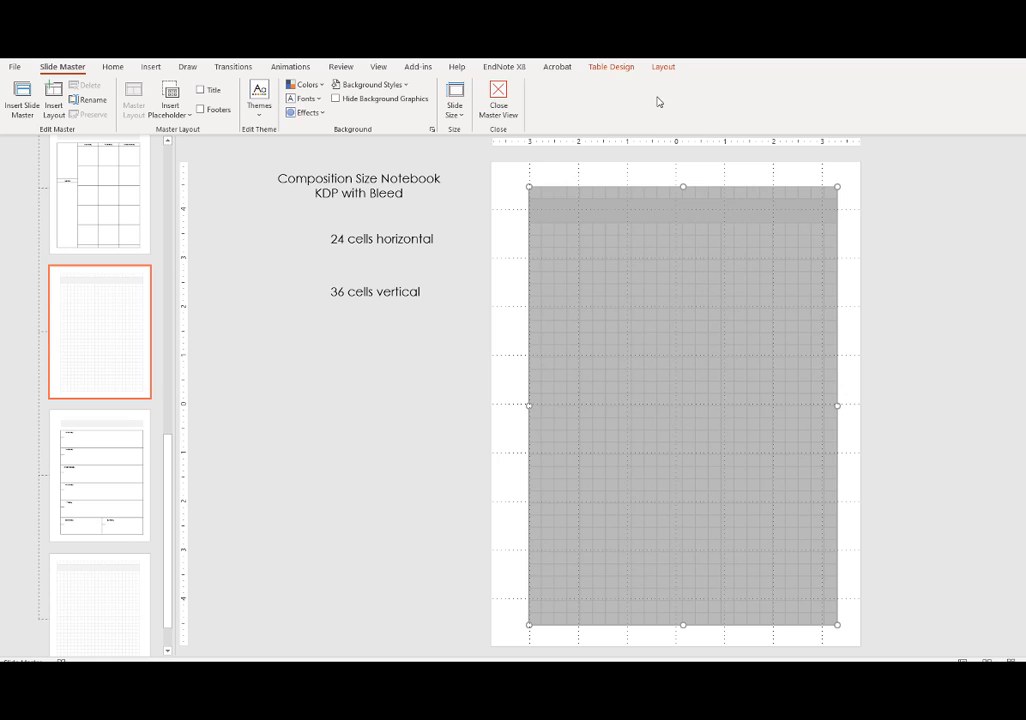
left_click(611, 67)
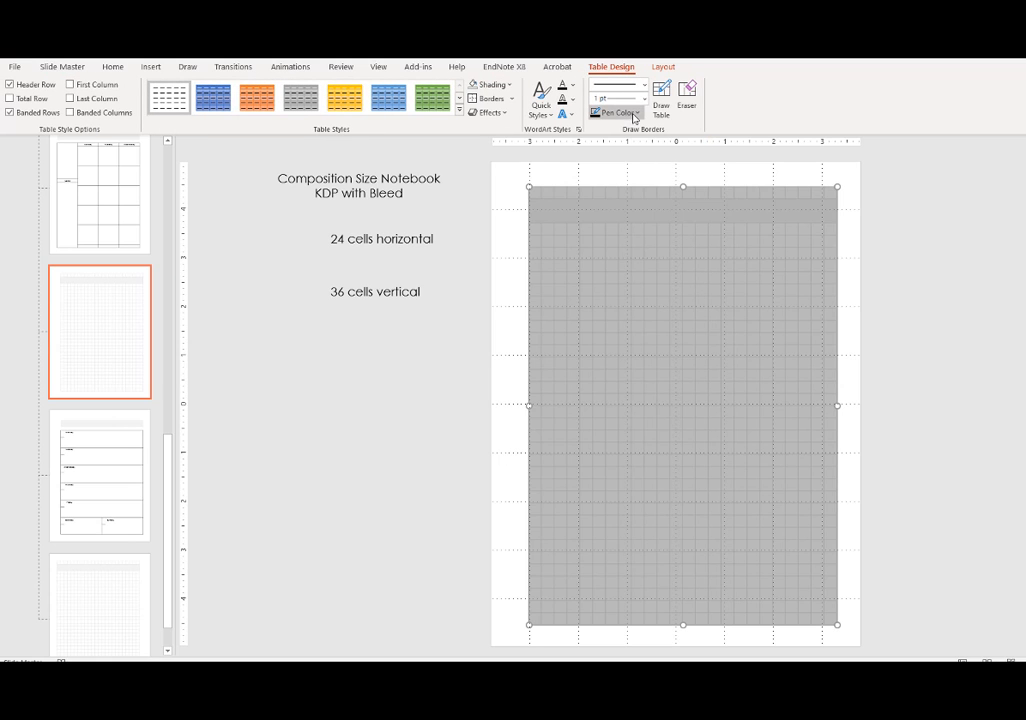
left_click(637, 116)
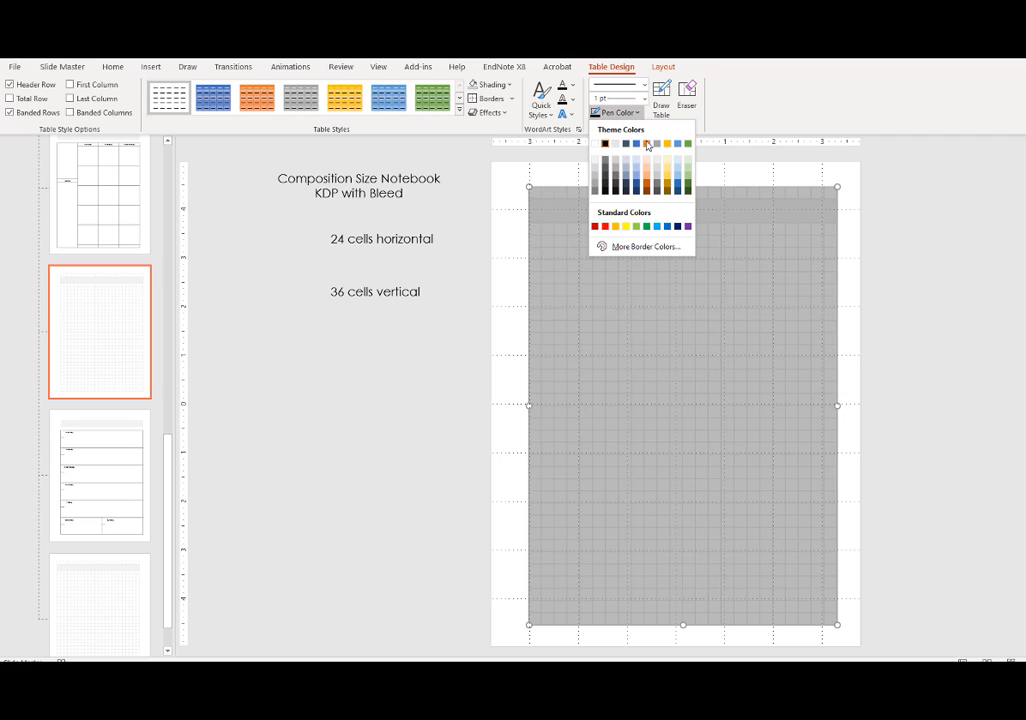
left_click(645, 187)
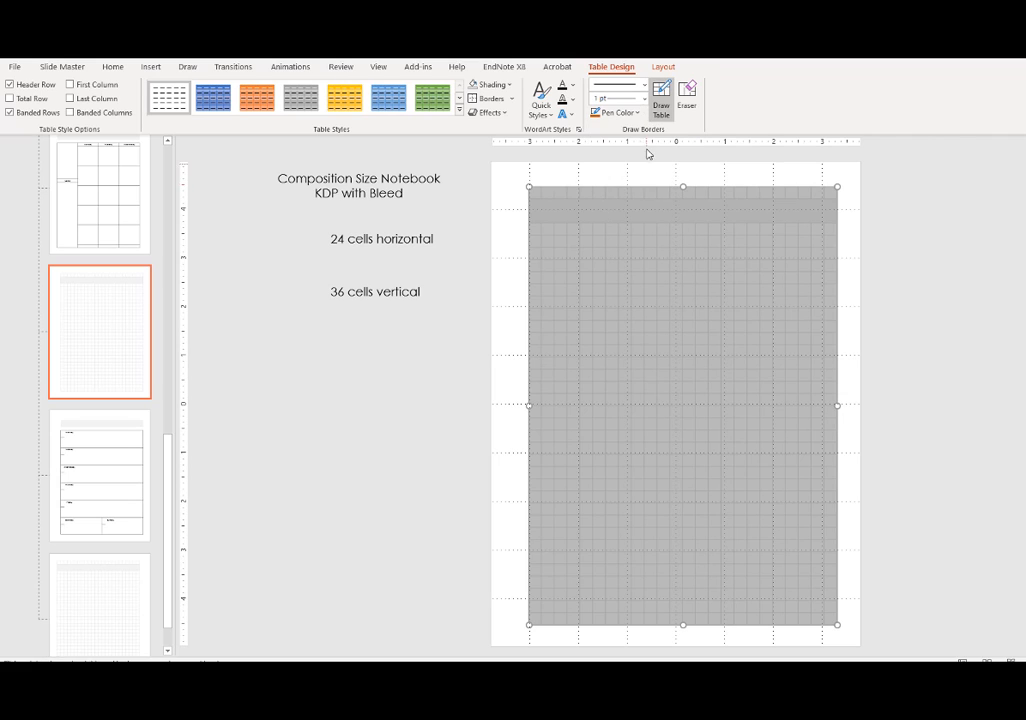
left_click(512, 100)
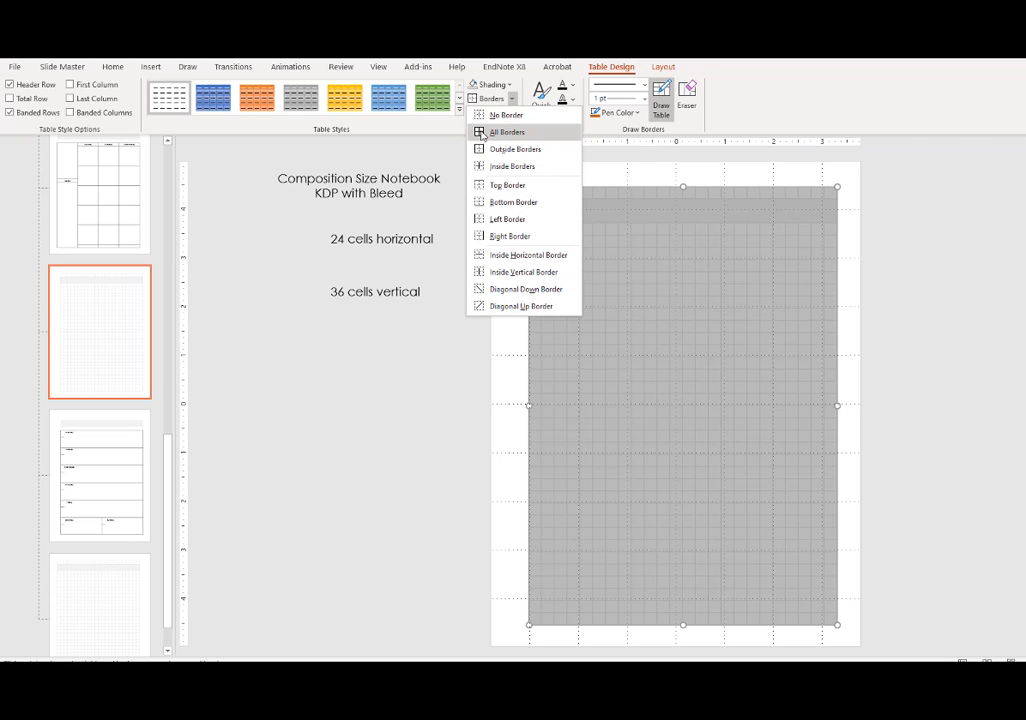
left_click(482, 132)
left_click(901, 255)
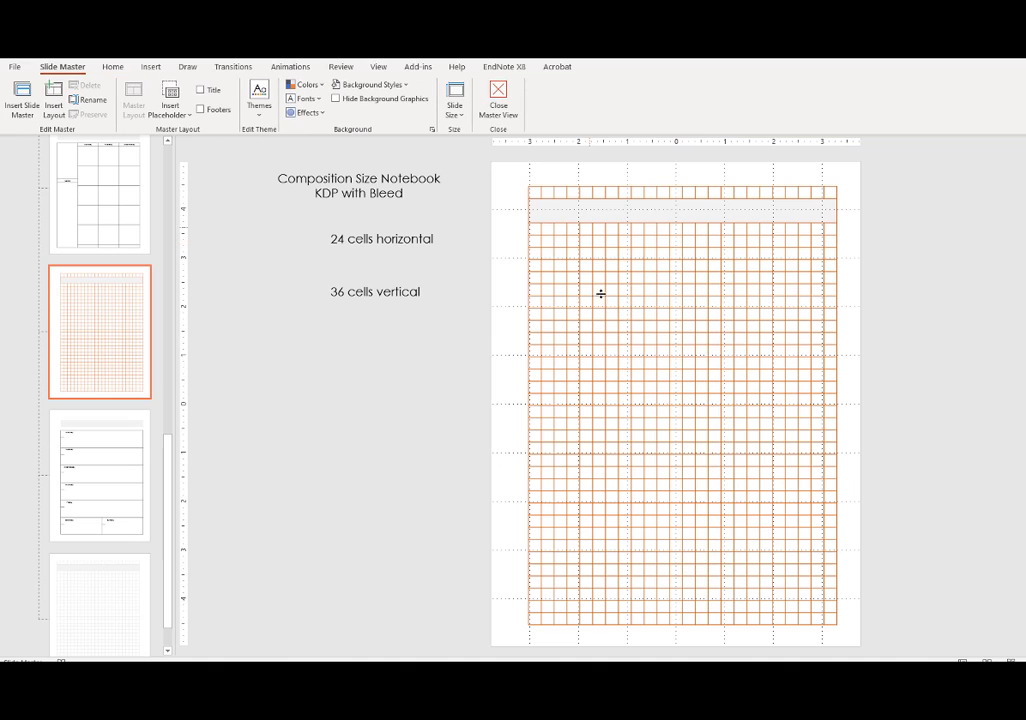
Step: Shade the grid layout's merged header bar light orange
left_click(550, 209)
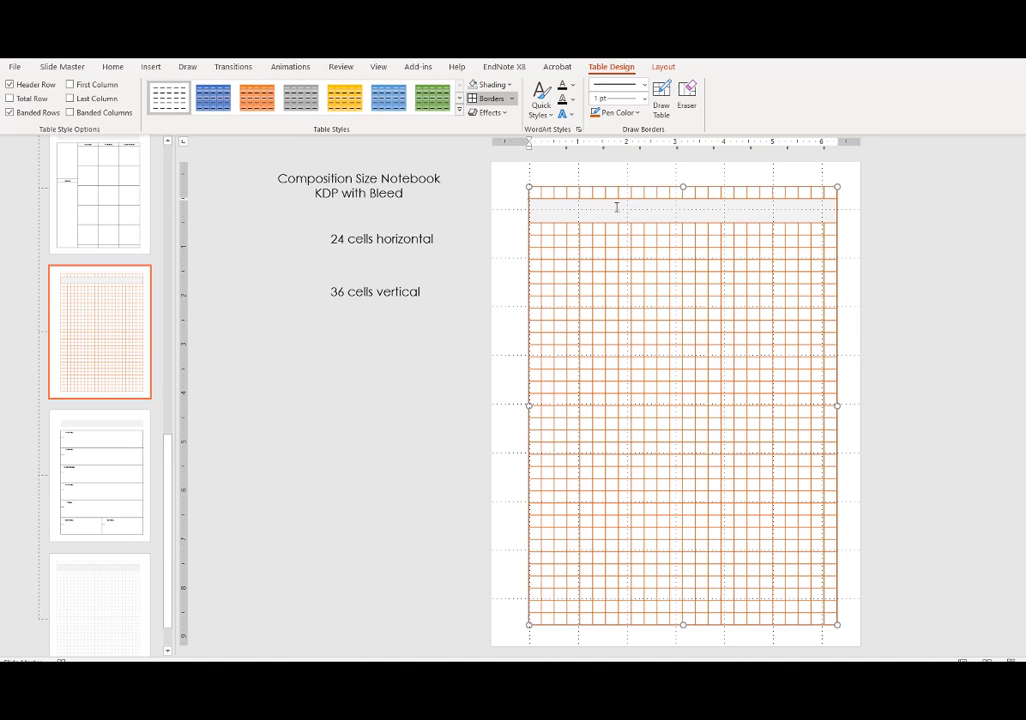
left_click(508, 84)
left_click(522, 146)
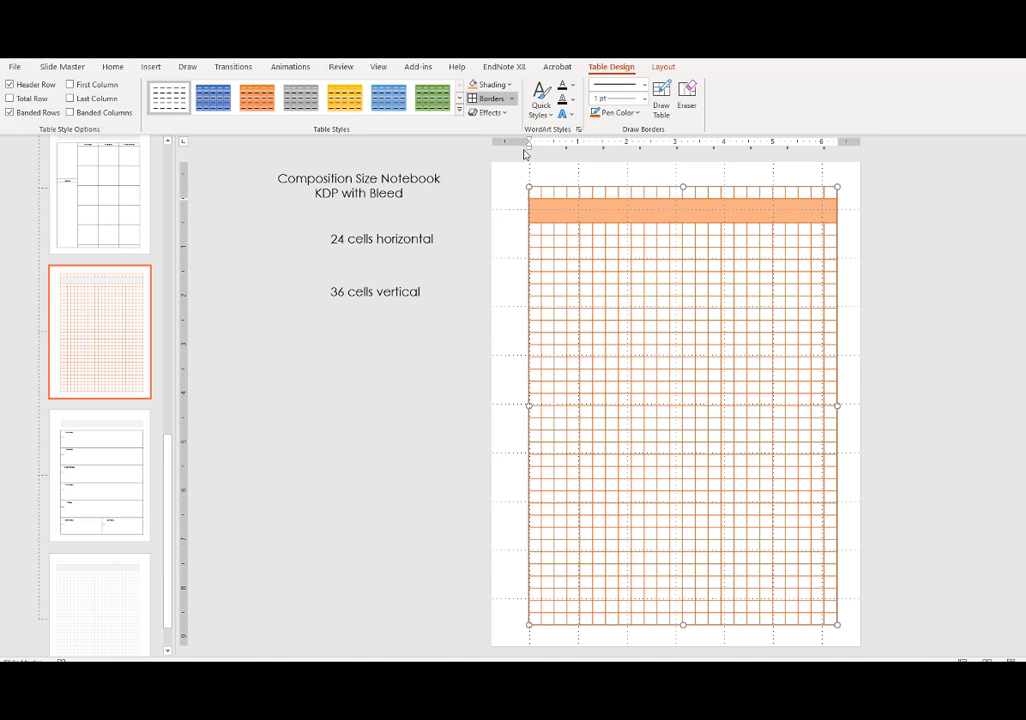
left_click(509, 187)
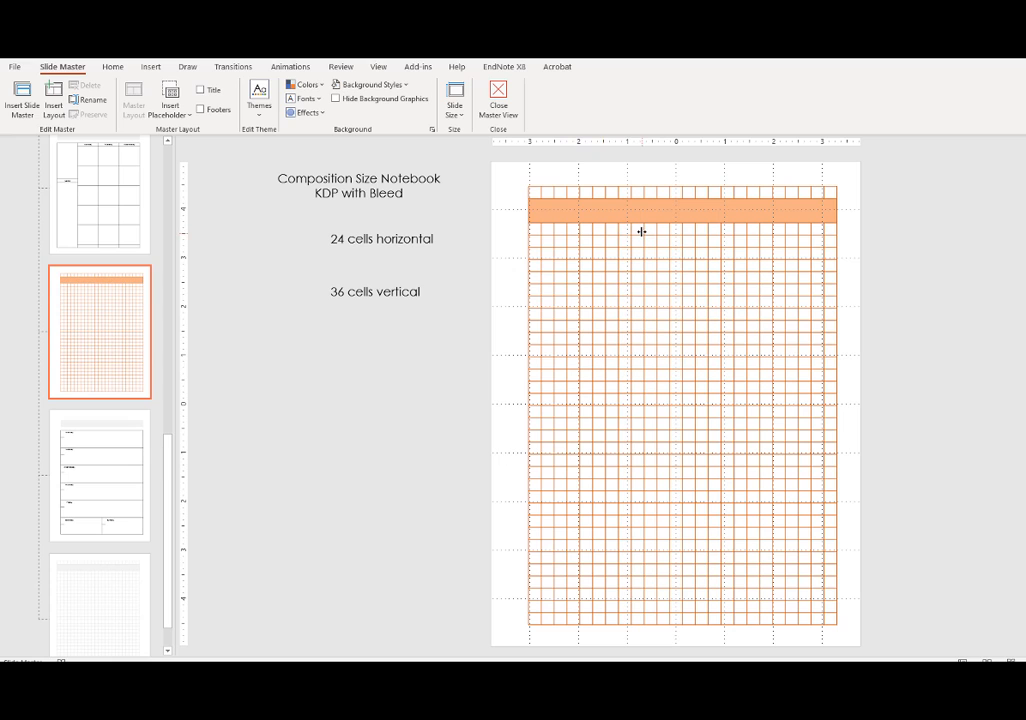
Step: Remove all borders from the cells below the header bar in every column after the eighth
left_click_drag(637, 229, 835, 622)
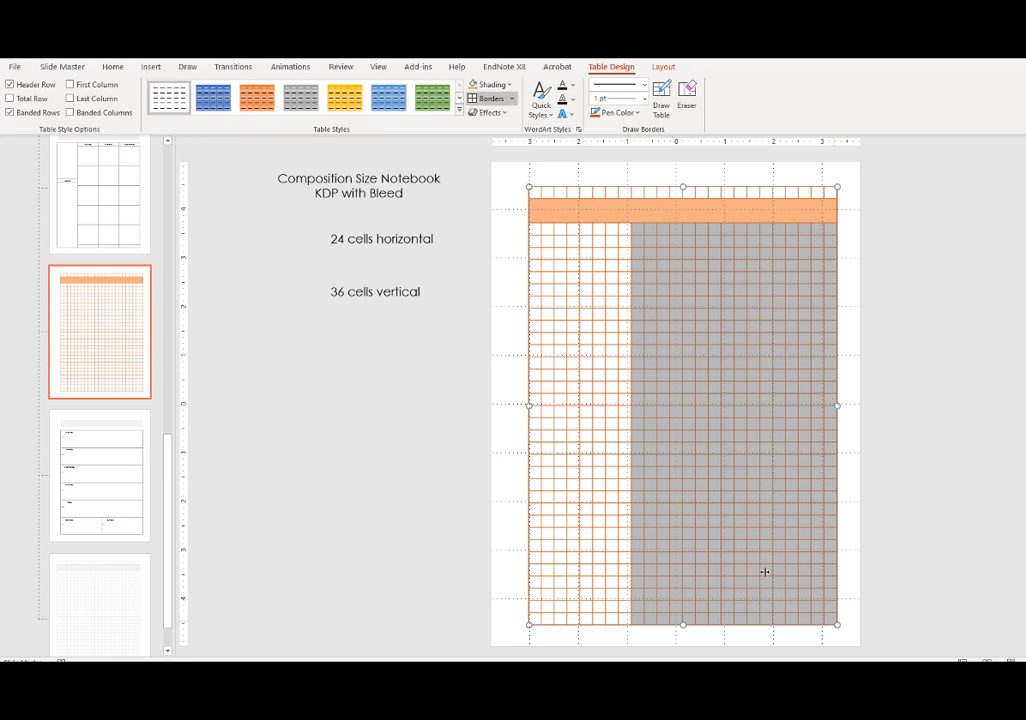
left_click(511, 101)
left_click(492, 113)
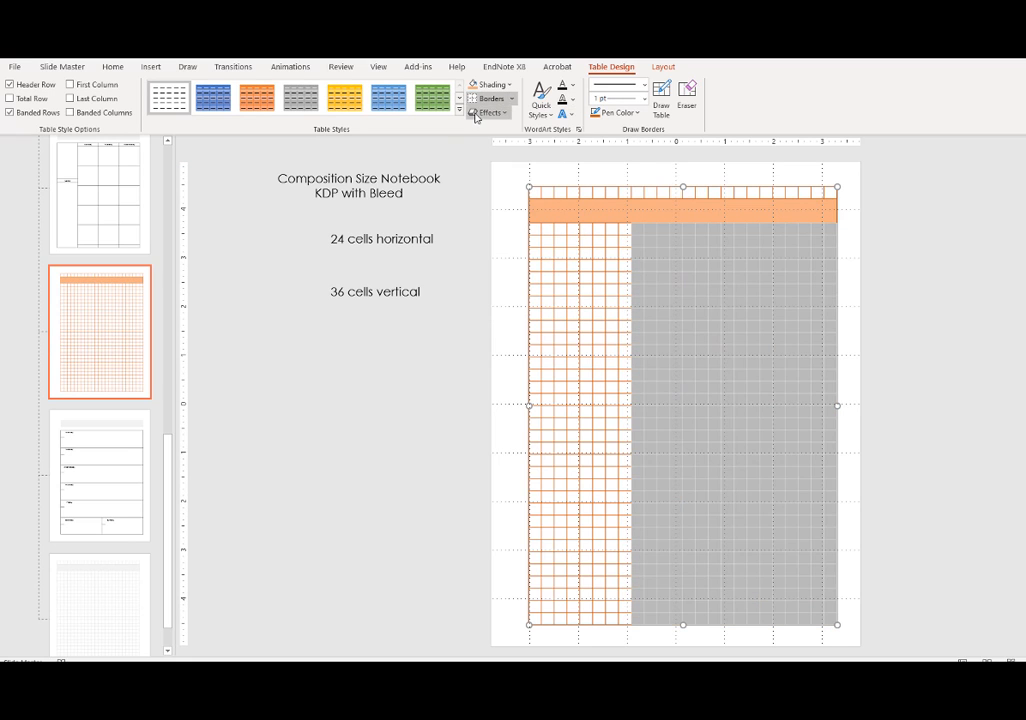
left_click(911, 227)
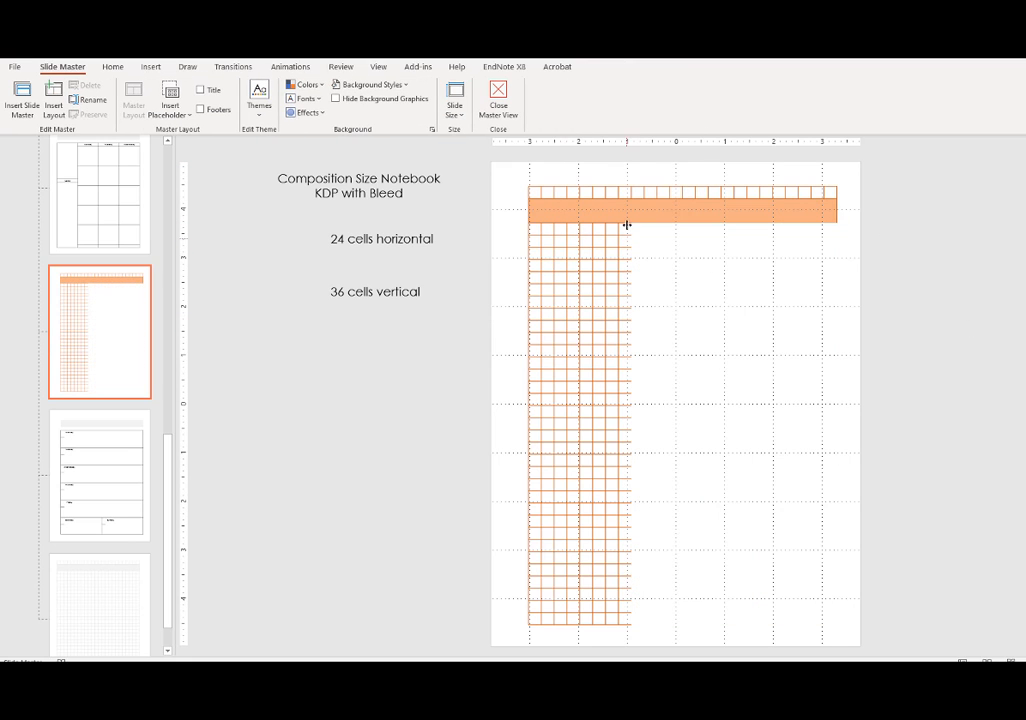
Step: Add a right border to the eighth column below the header bar to close off the remaining grid
left_click_drag(625, 230, 621, 624)
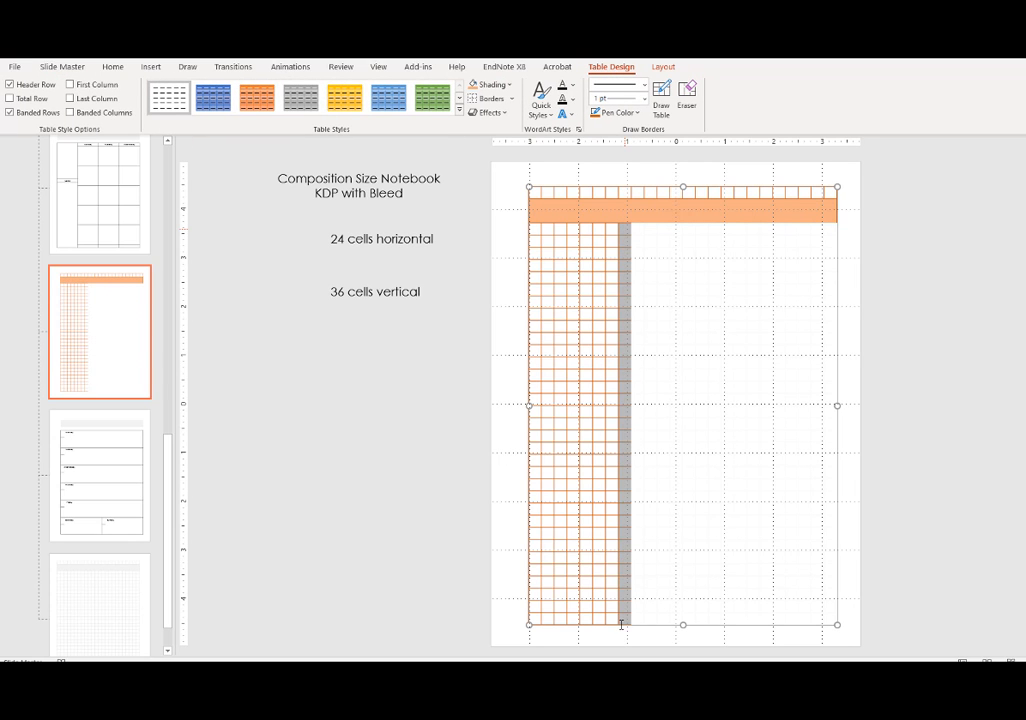
left_click(512, 99)
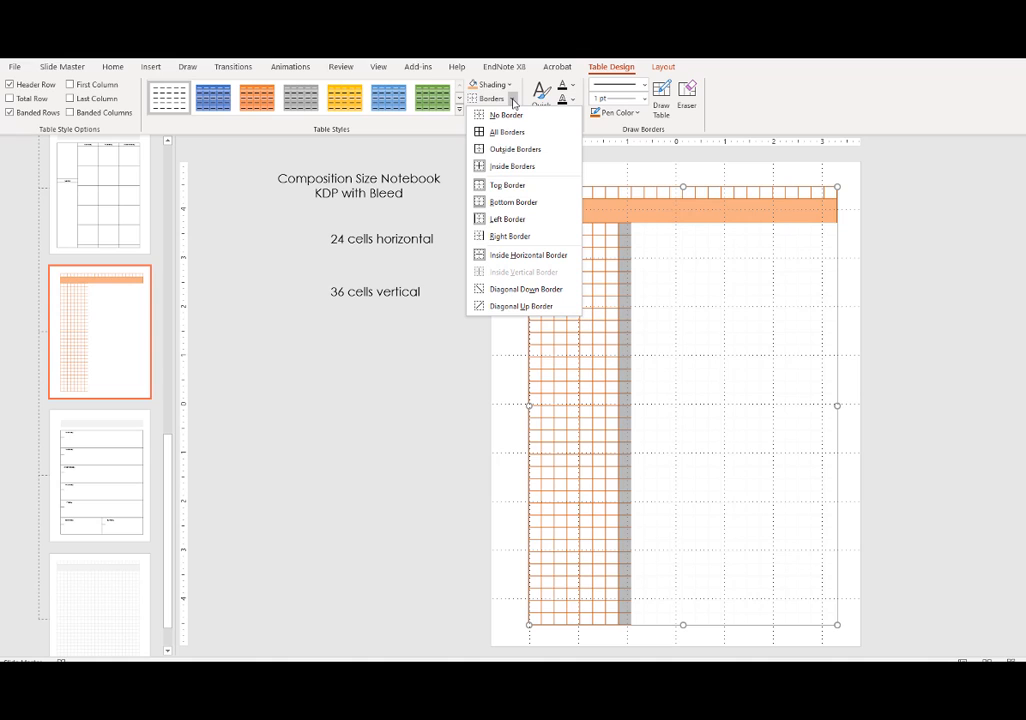
left_click(500, 236)
left_click(960, 287)
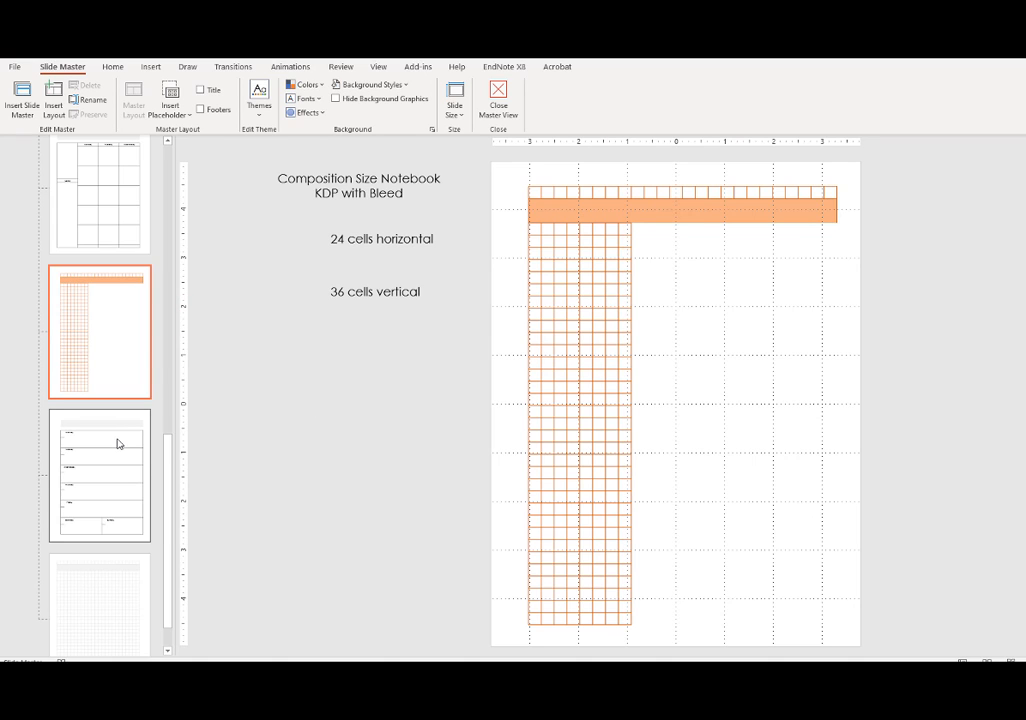
Step: On the Monday to Sunday weekly layout, apply dark orange outside borders around the Monday box
left_click(117, 443)
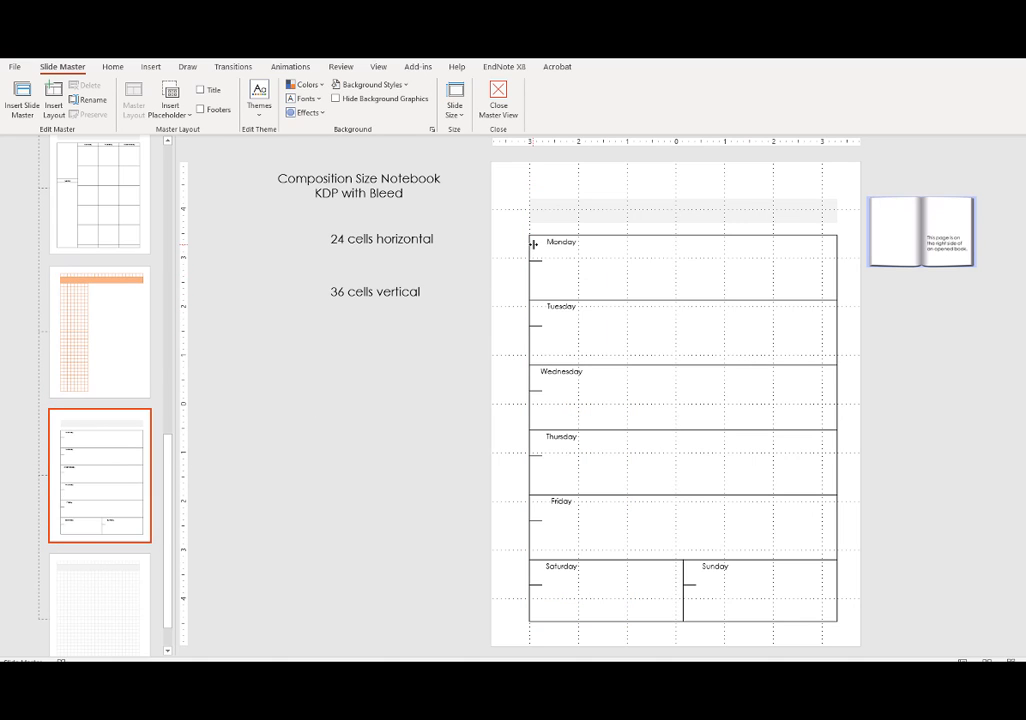
left_click_drag(570, 250, 841, 297)
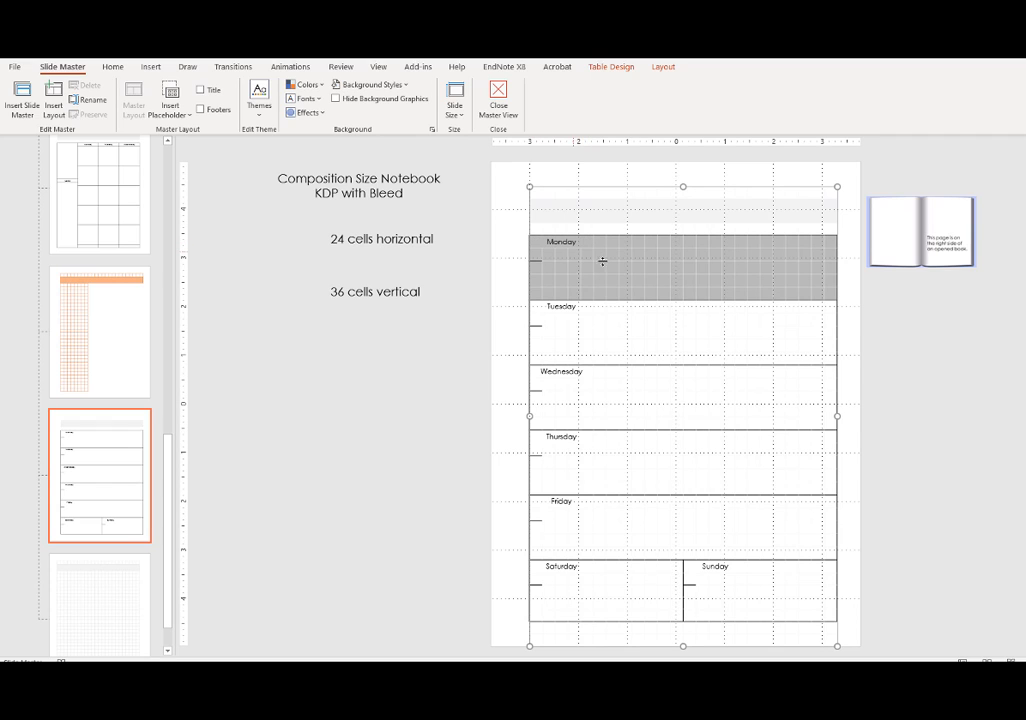
left_click(626, 69)
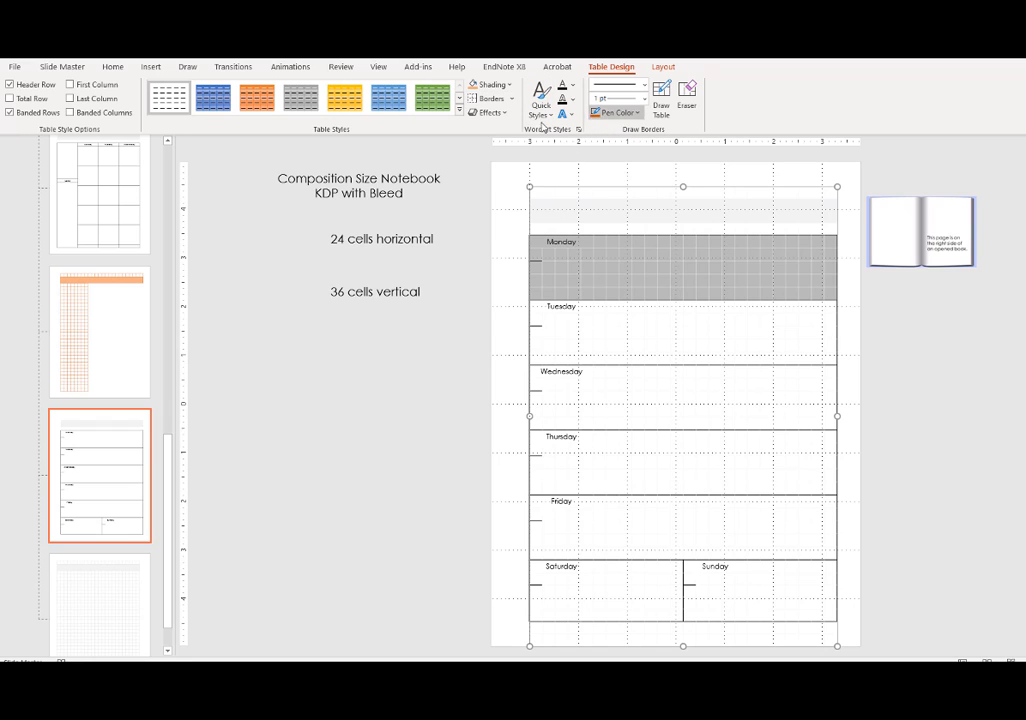
left_click(511, 98)
left_click(479, 150)
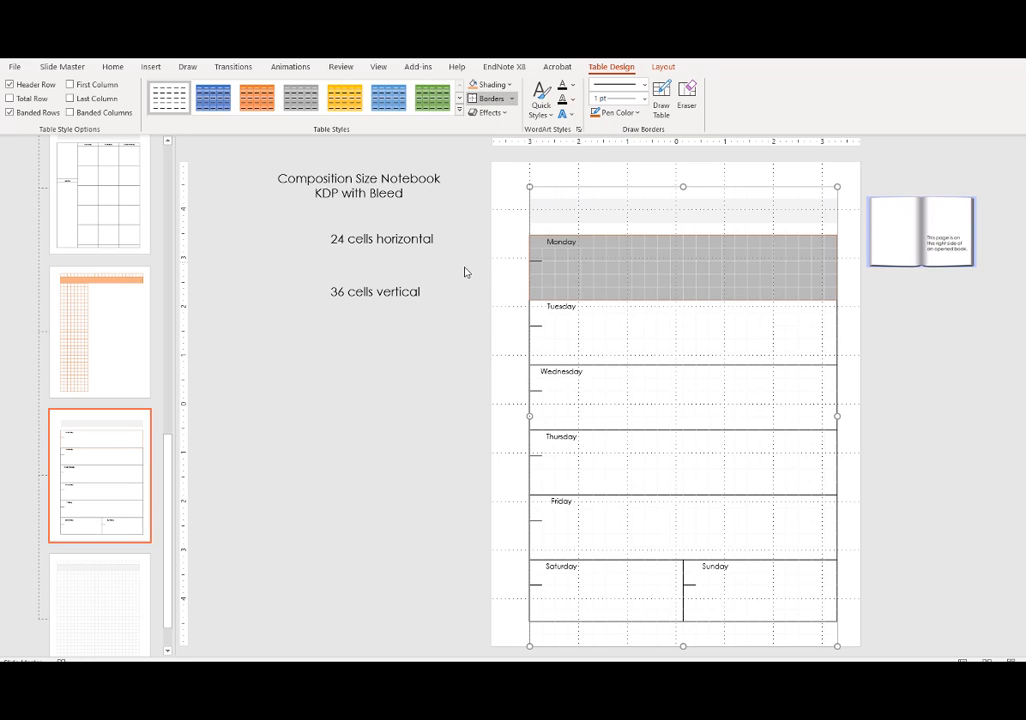
left_click(540, 263)
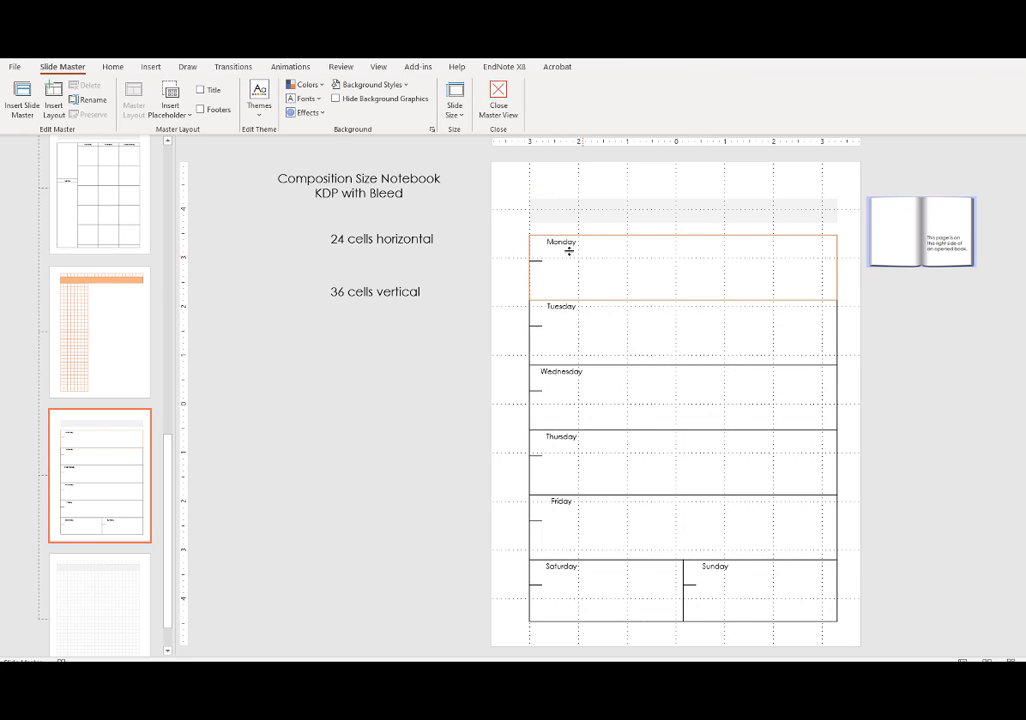
Step: Shade the weekly layout's header bar light orange
left_click(554, 209)
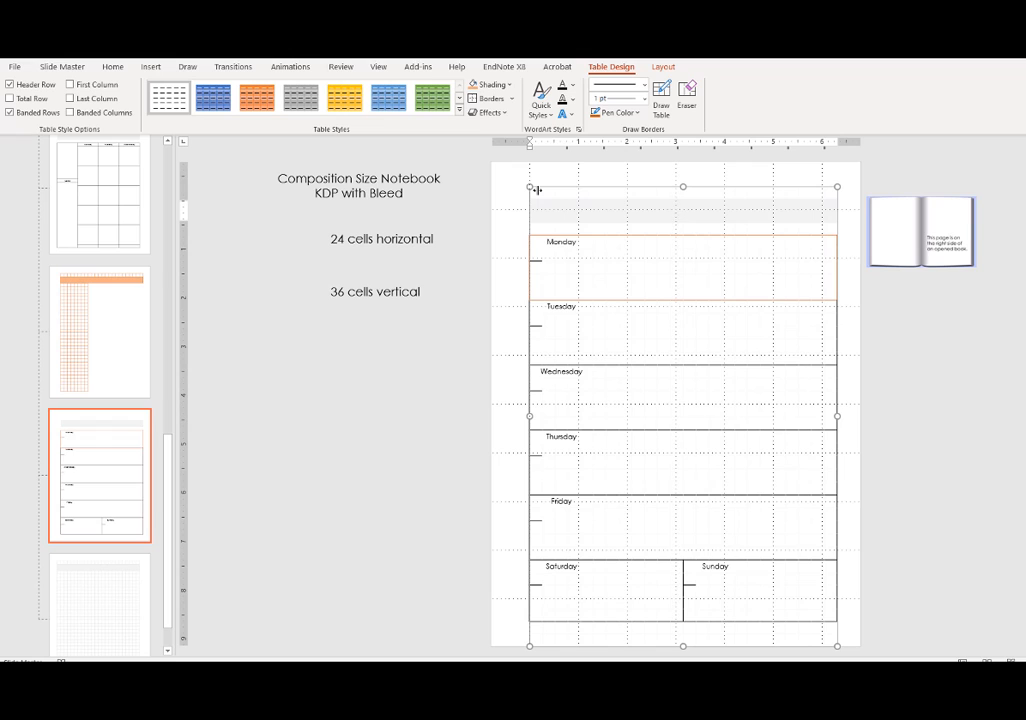
left_click_drag(559, 193, 831, 640)
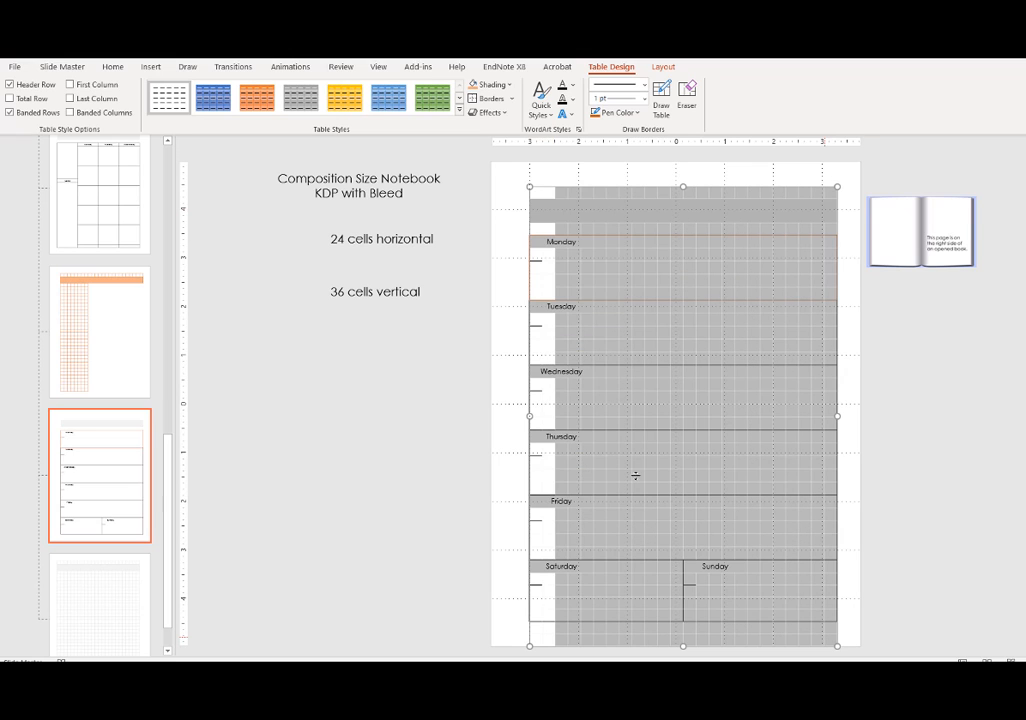
left_click(549, 197)
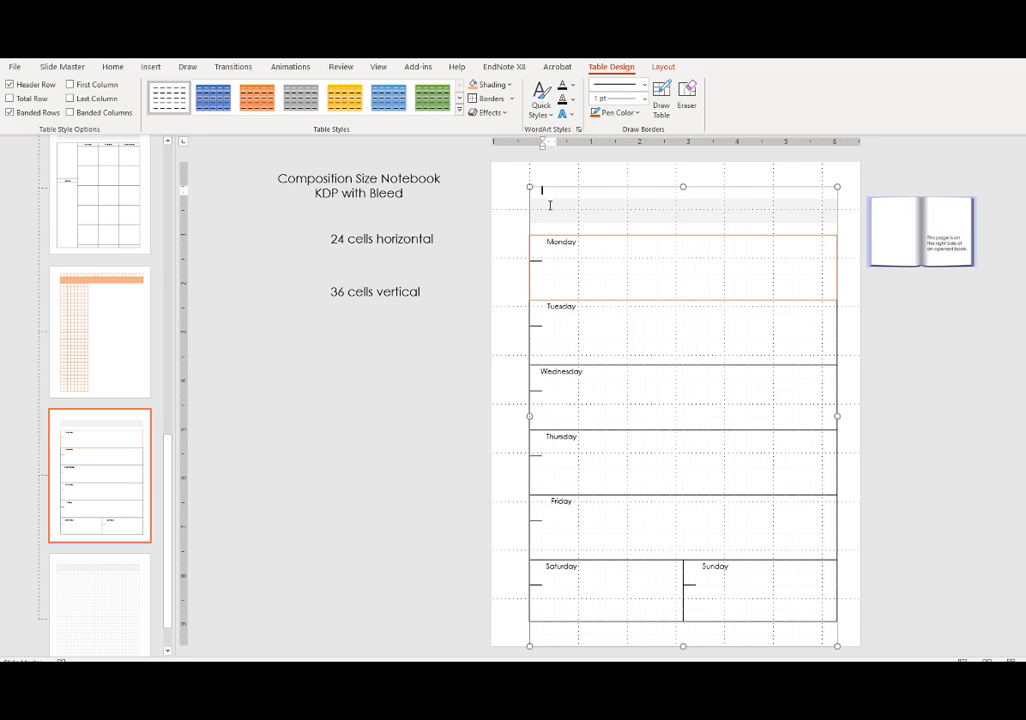
left_click(473, 86)
left_click(432, 337)
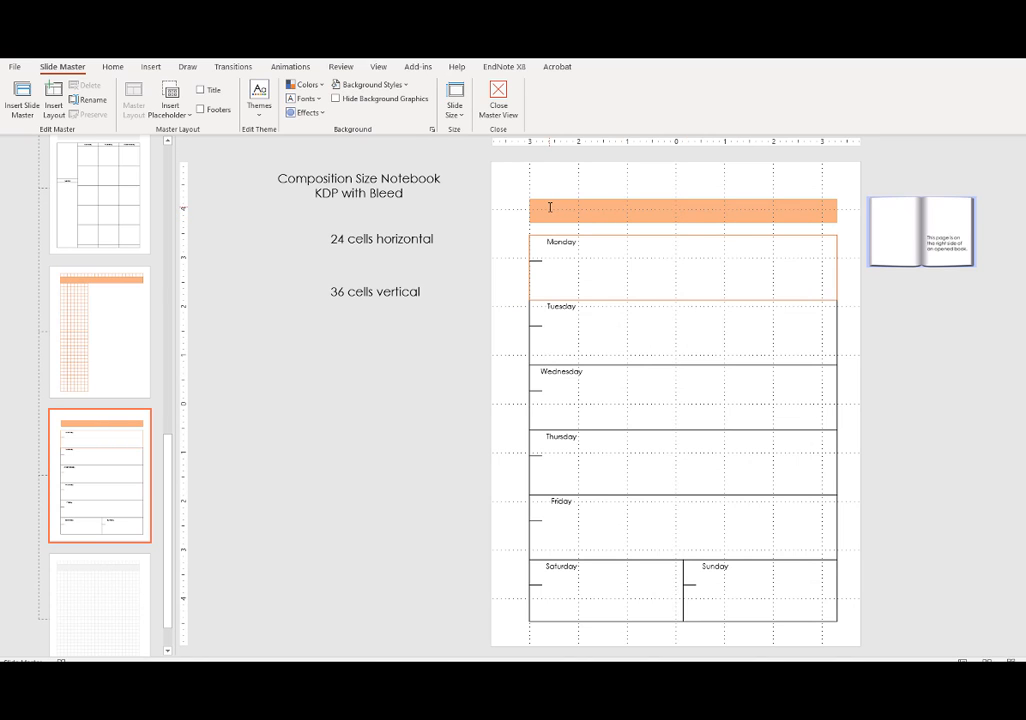
Step: Remove the orange shading from the weekly layout's header bar and fill the bar with white
left_click(549, 207)
left_click(512, 86)
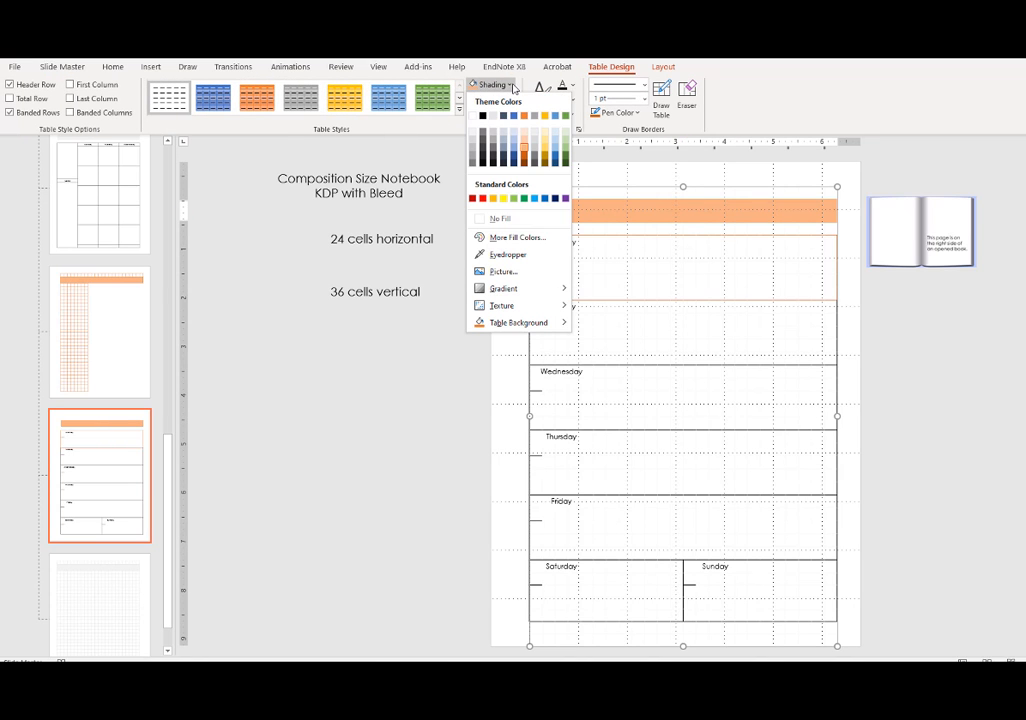
left_click(495, 218)
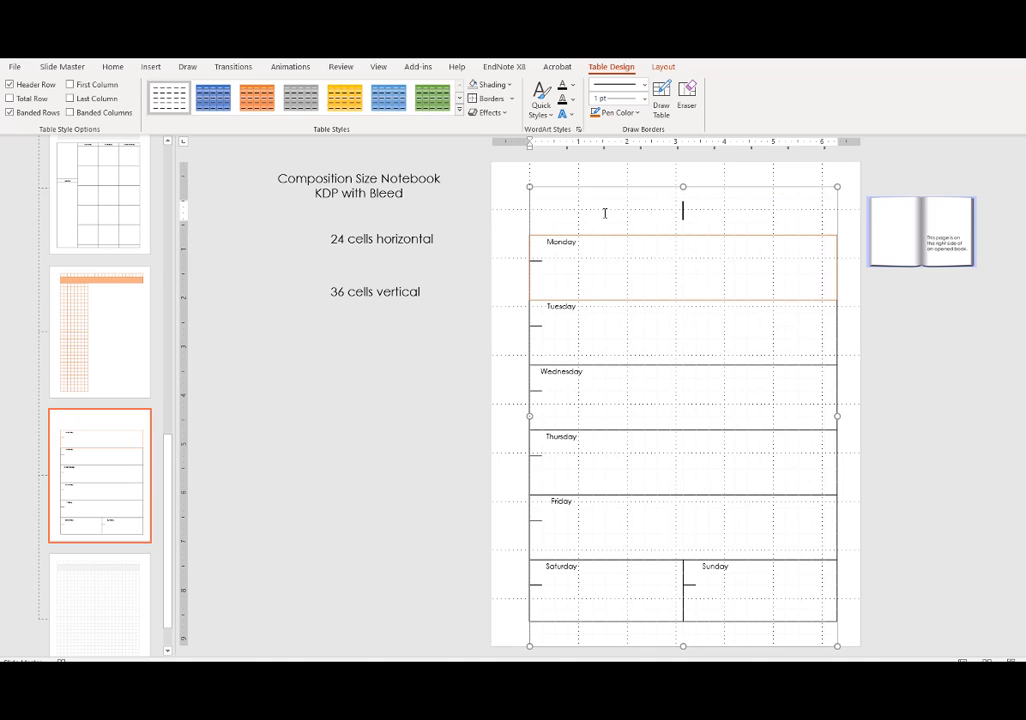
left_click(491, 84)
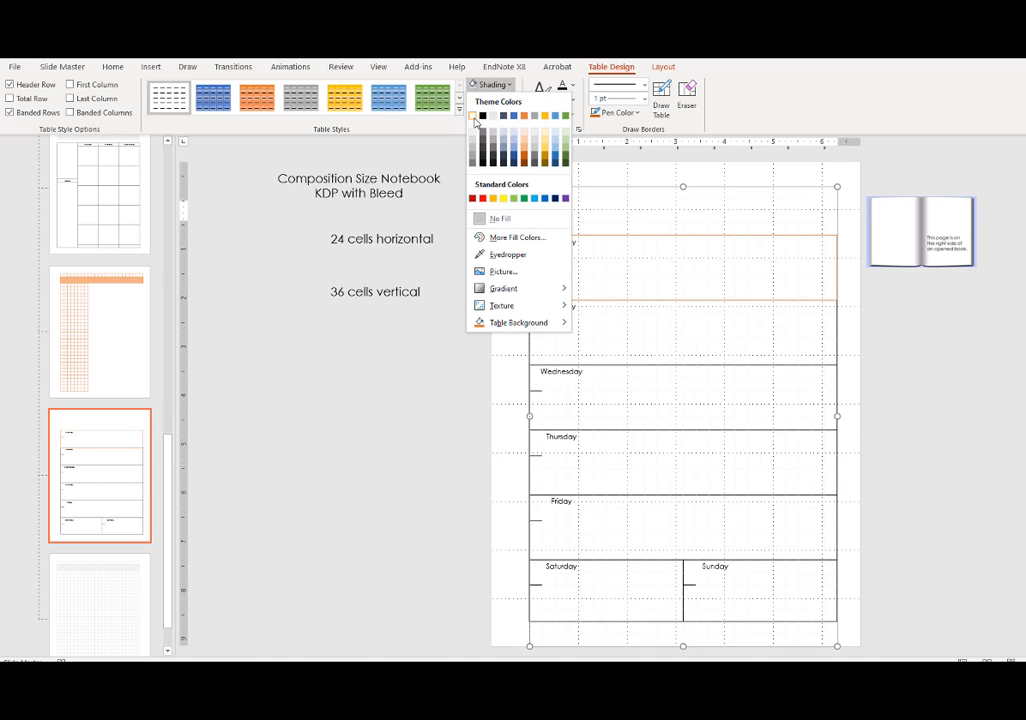
left_click(474, 118)
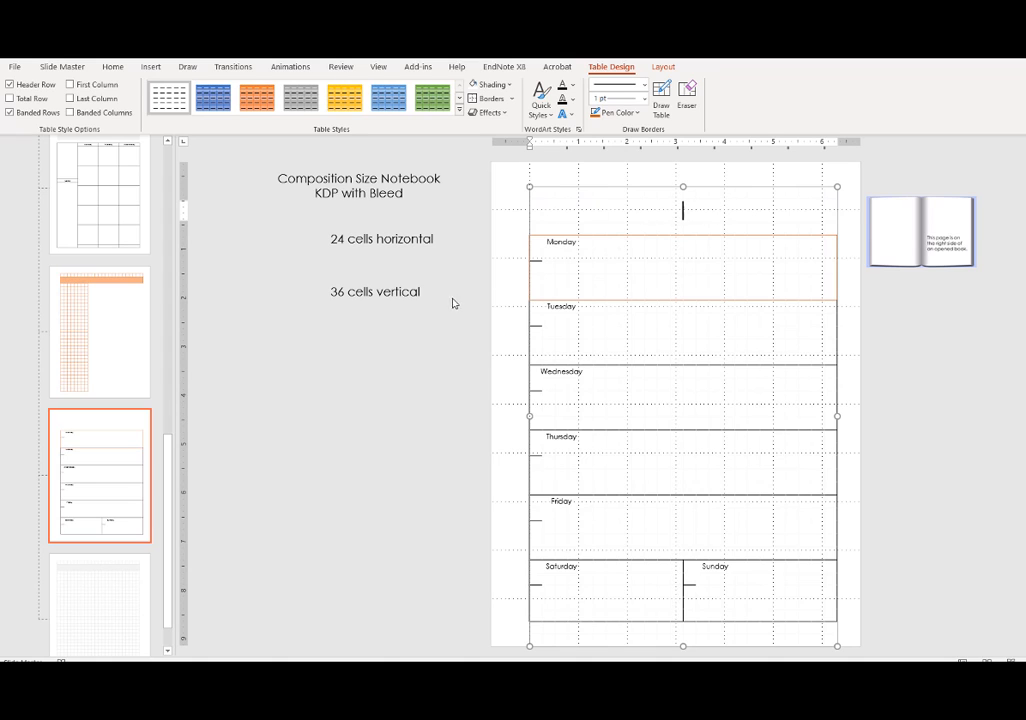
Step: Outline the weekly layout's header bar with orange outside borders and replace them with black ones
left_click(477, 100)
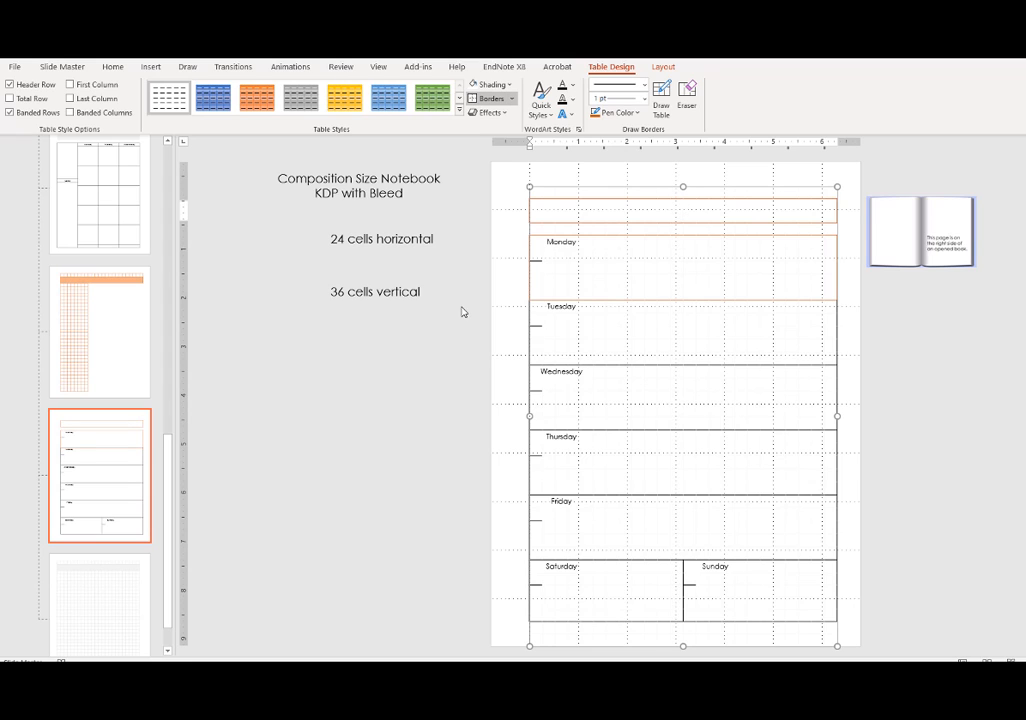
left_click(612, 112)
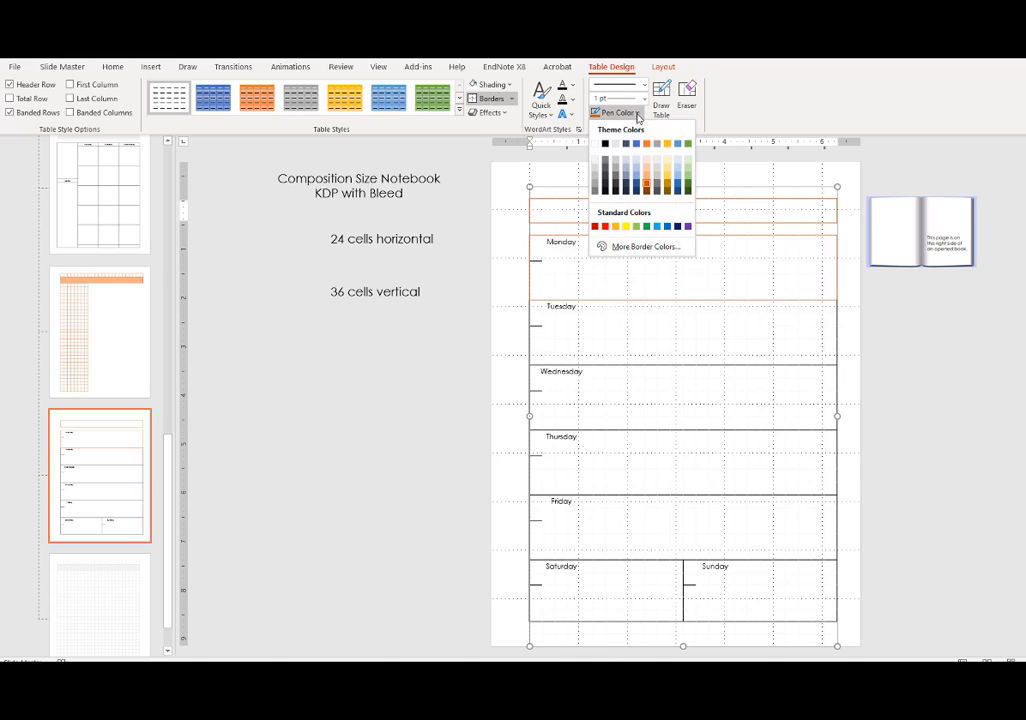
left_click(605, 148)
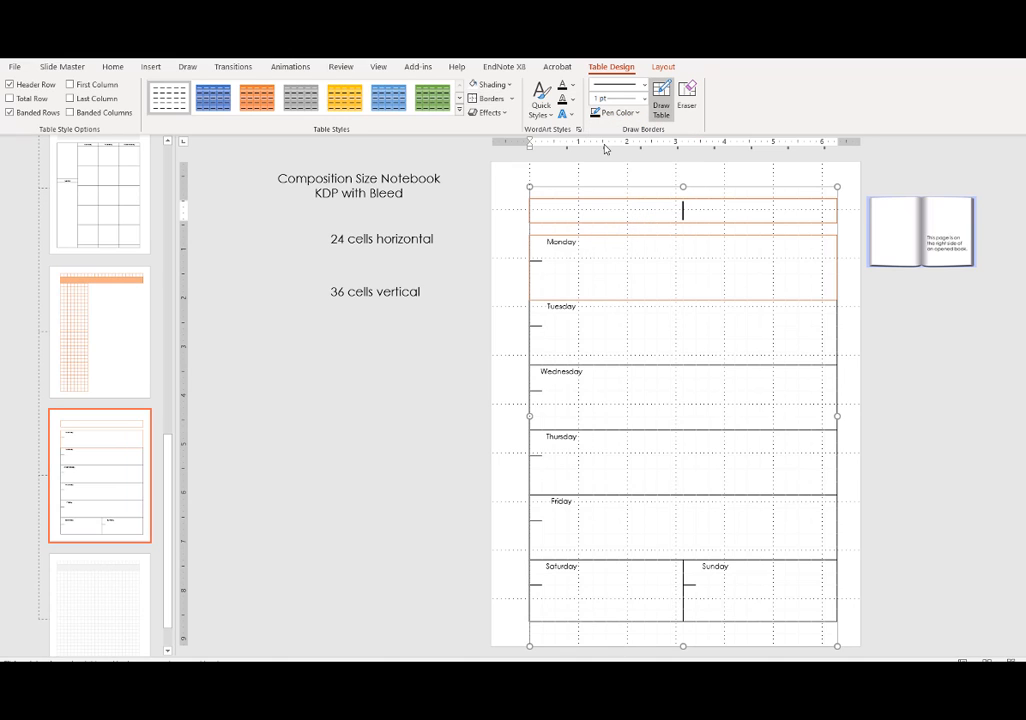
left_click(488, 98)
left_click(479, 281)
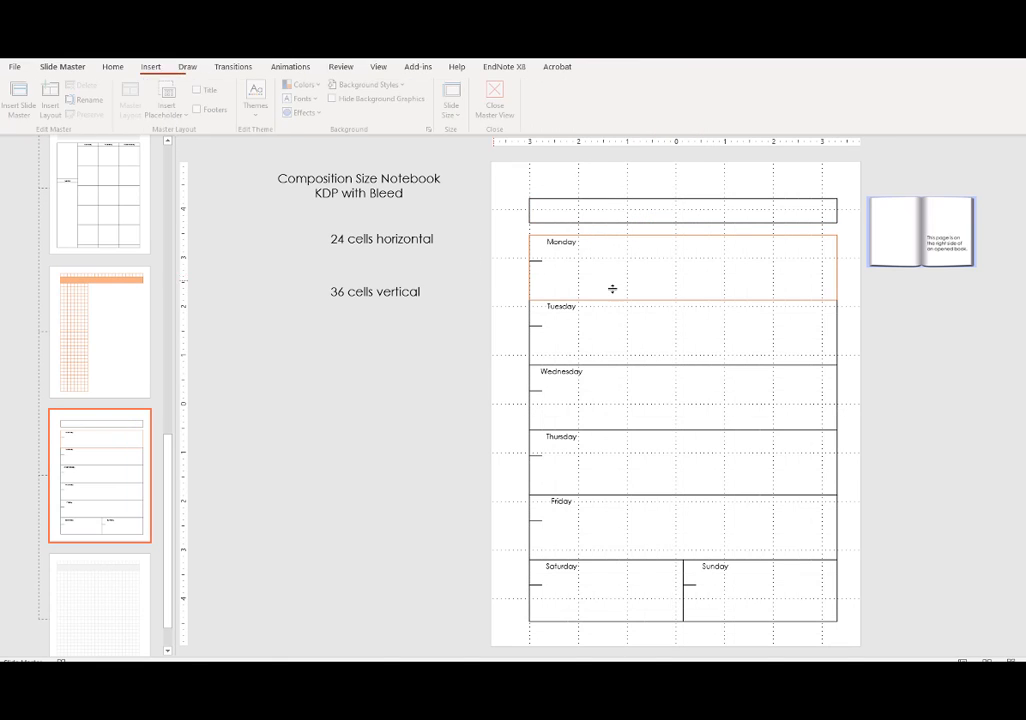
scroll(115, 460, "down", 1)
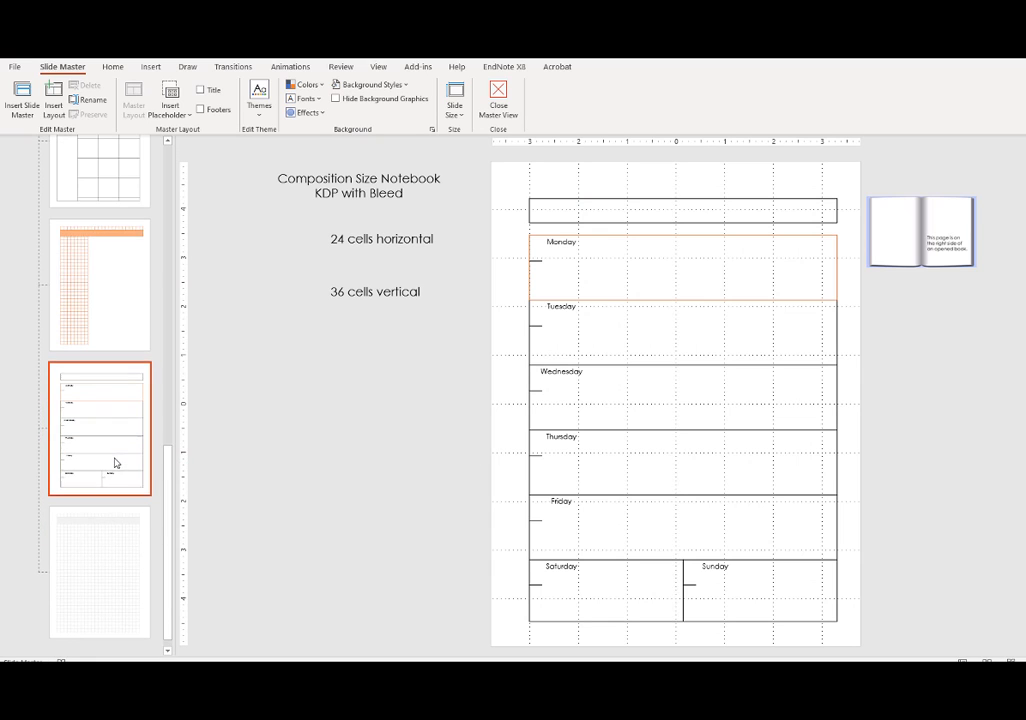
Step: Apply the Candara theme fonts to the slide master from the Title Page layout
left_click(121, 526)
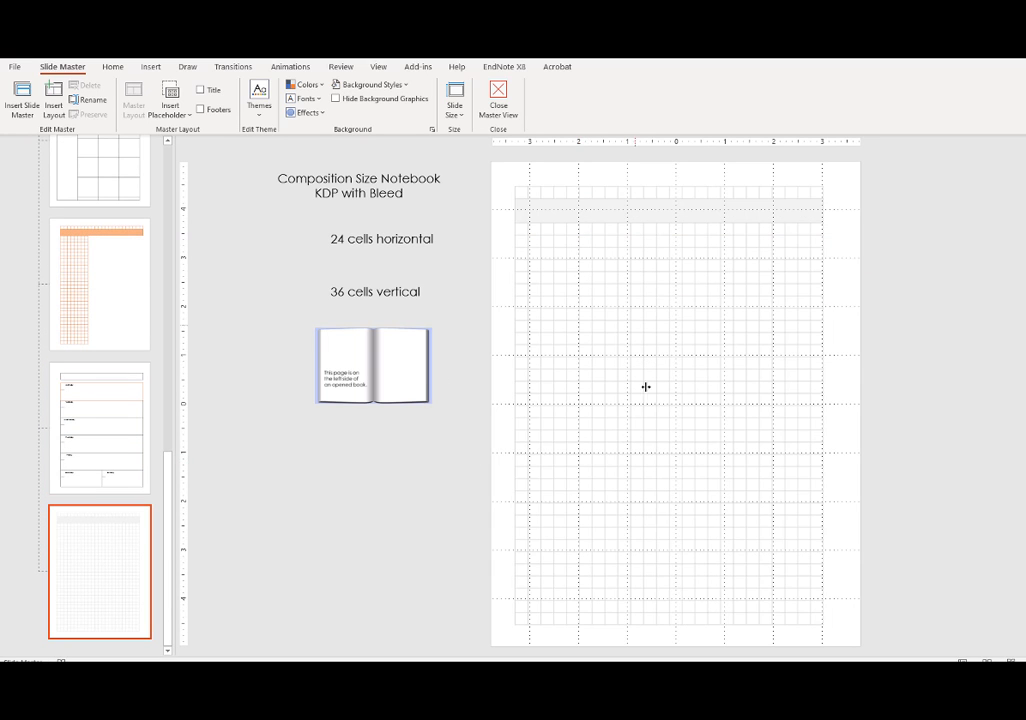
scroll(126, 206, "up", 5)
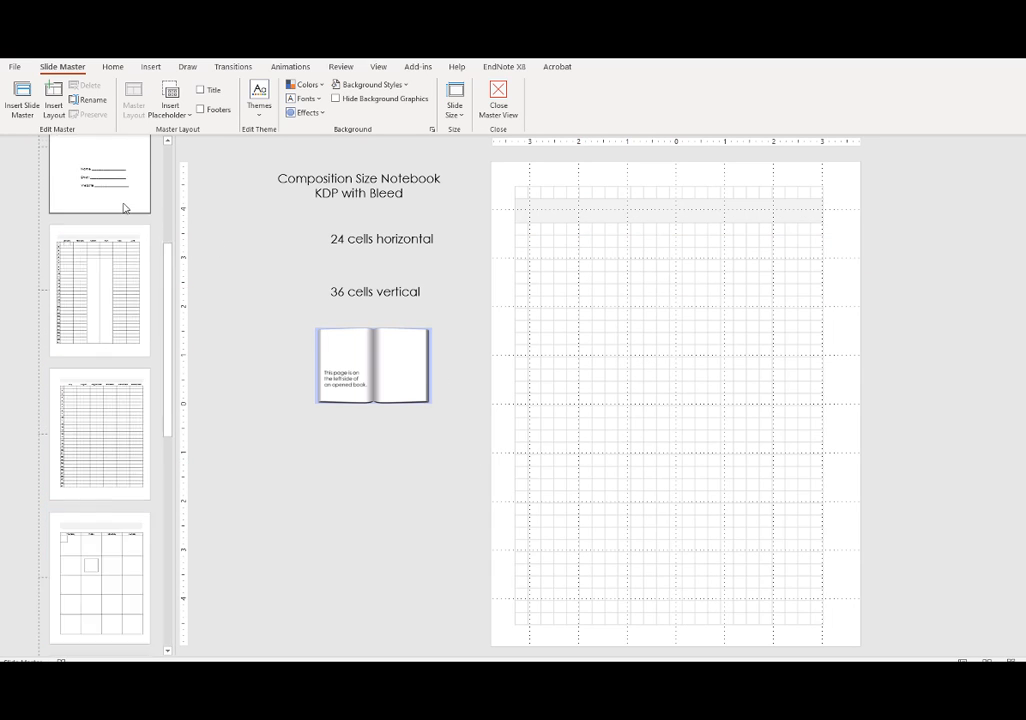
left_click(100, 330)
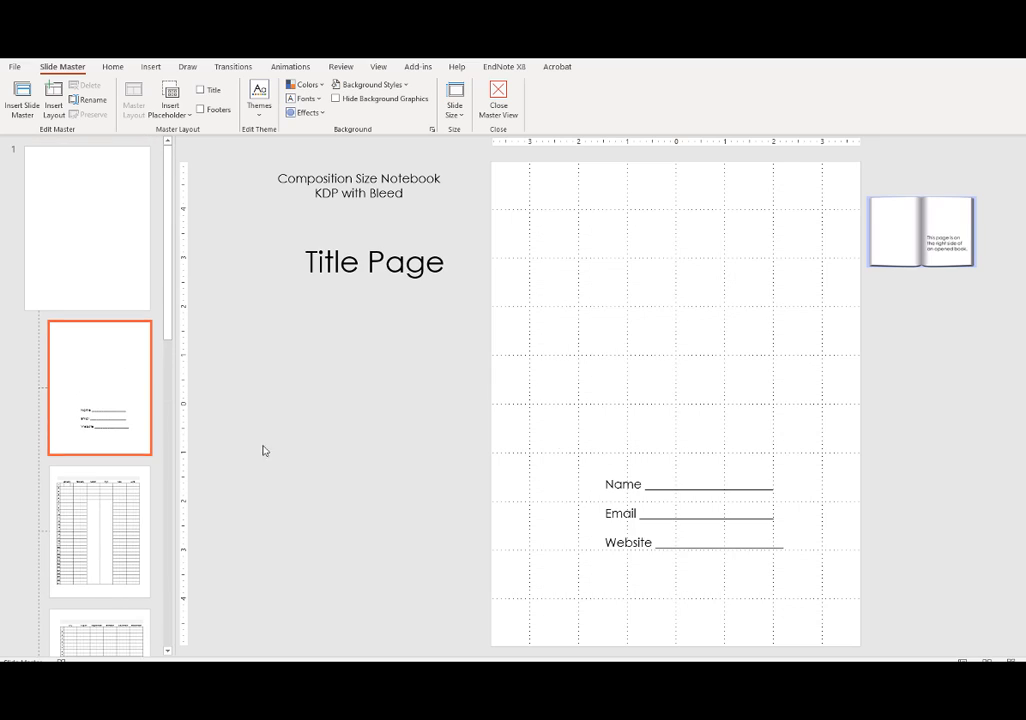
left_click(624, 484)
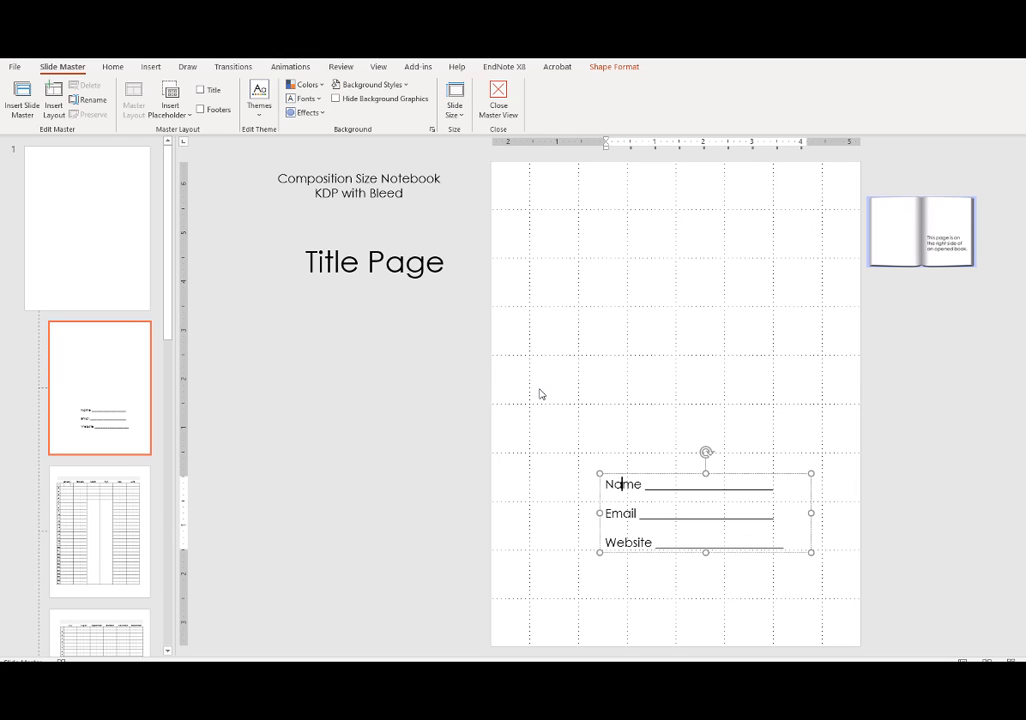
left_click(321, 100)
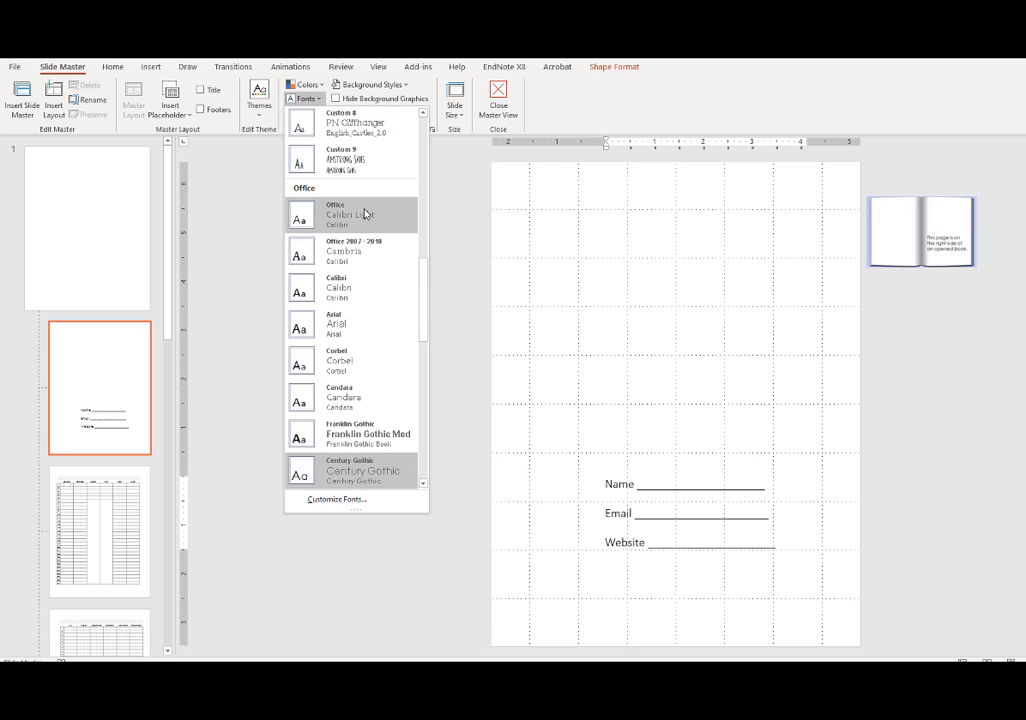
scroll(364, 213, "down", 3)
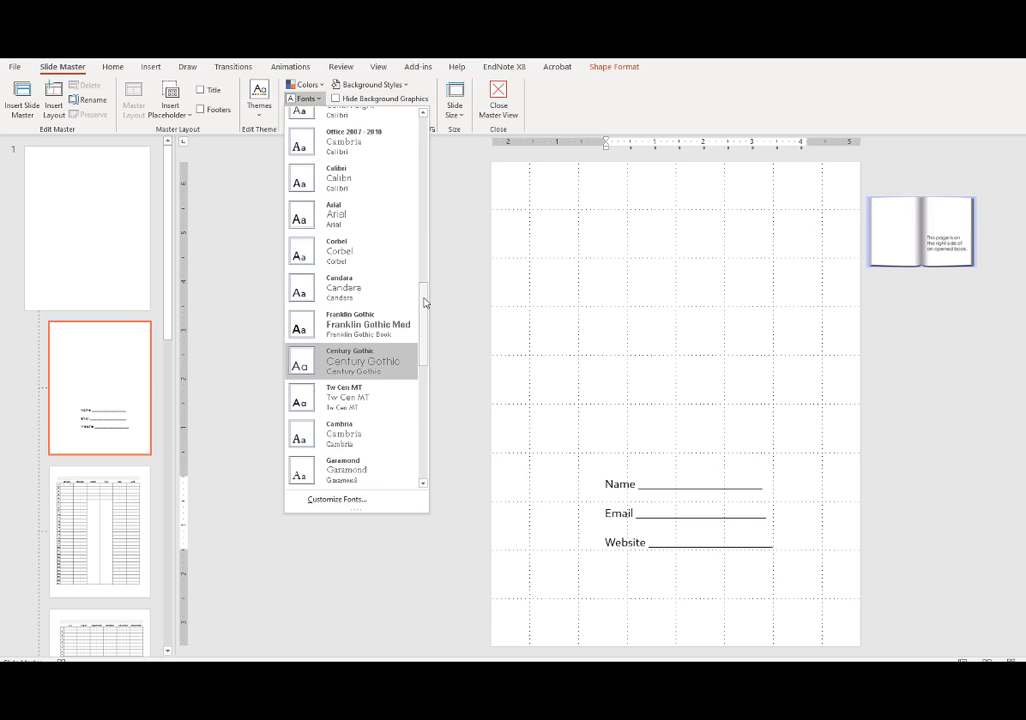
scroll(380, 171, "up", 1)
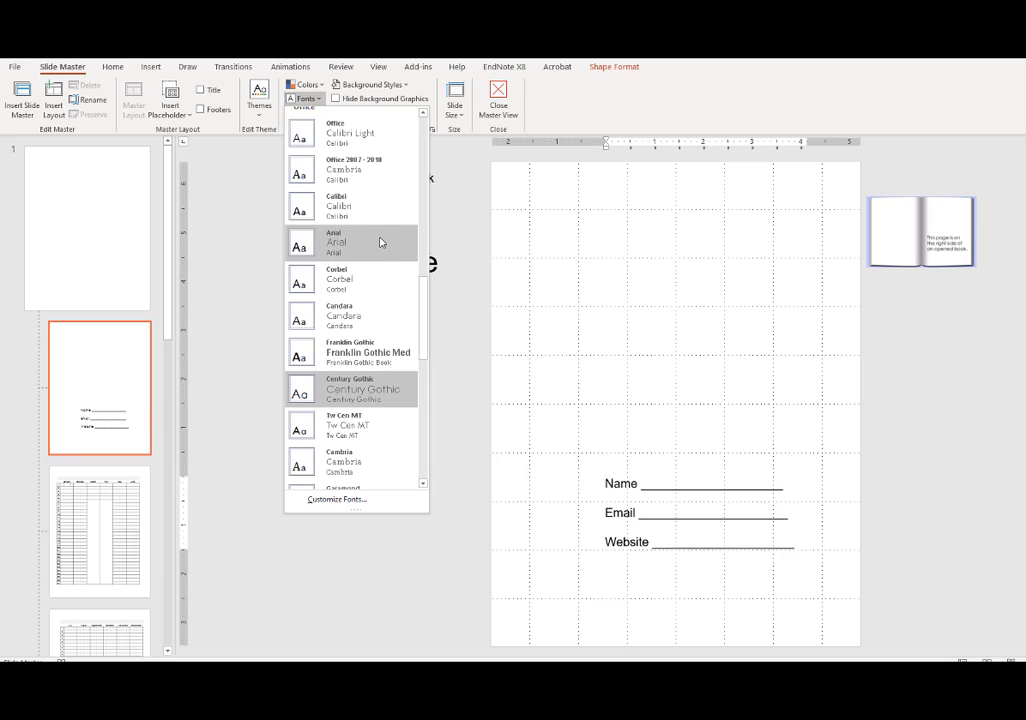
left_click(353, 329)
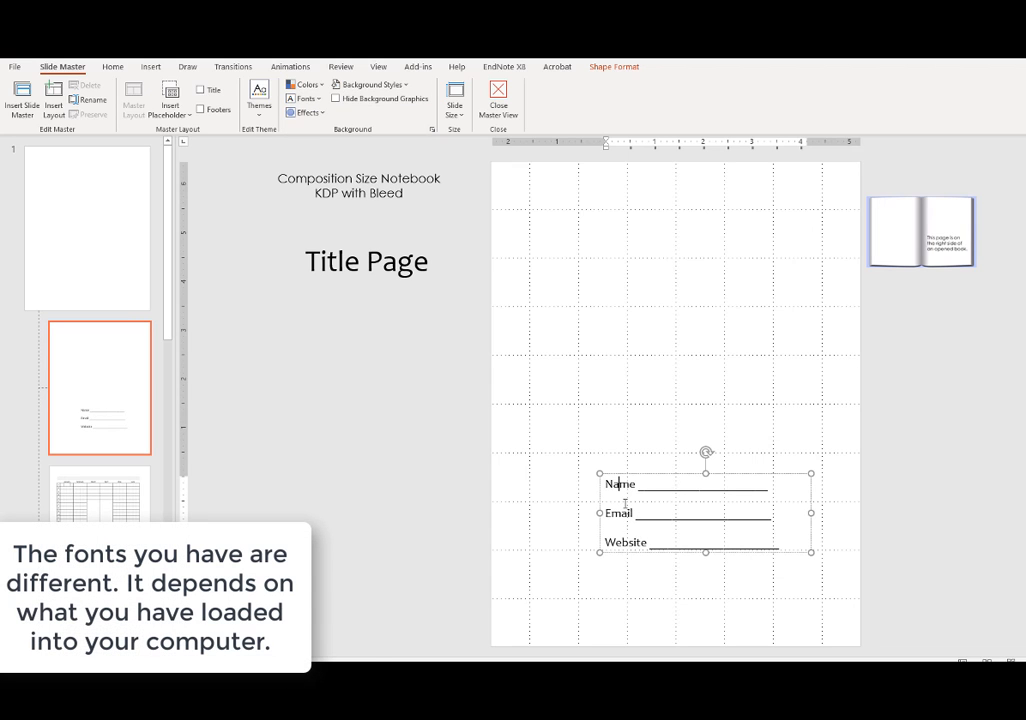
Step: Create a new custom theme font set with Chelsea Market as the heading font
left_click(303, 98)
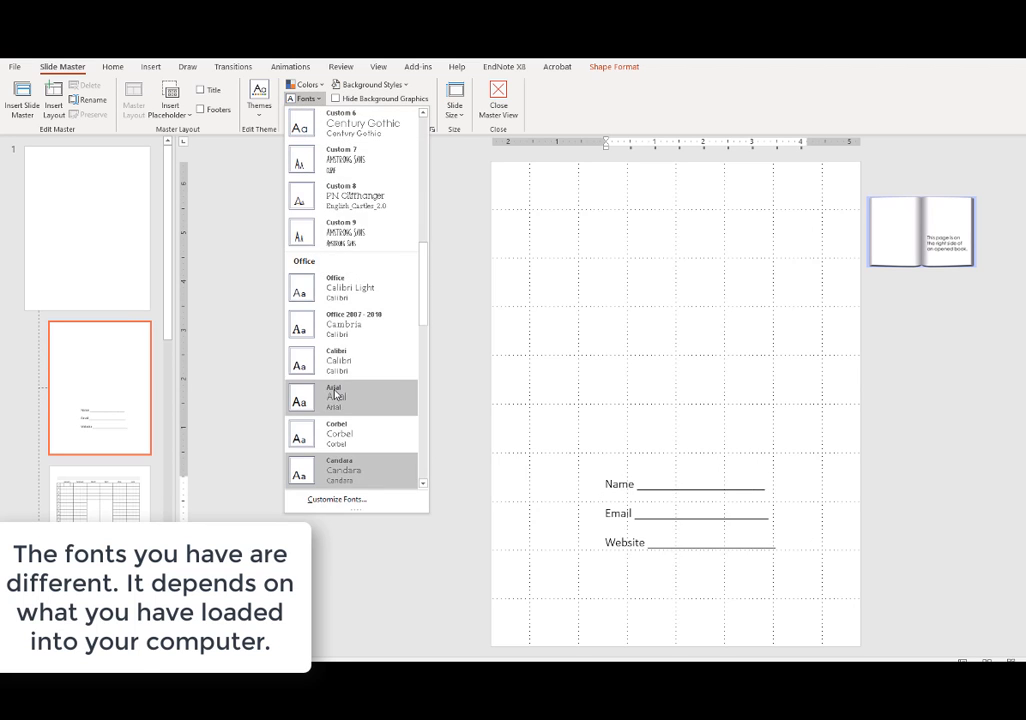
scroll(337, 400, "down", 10)
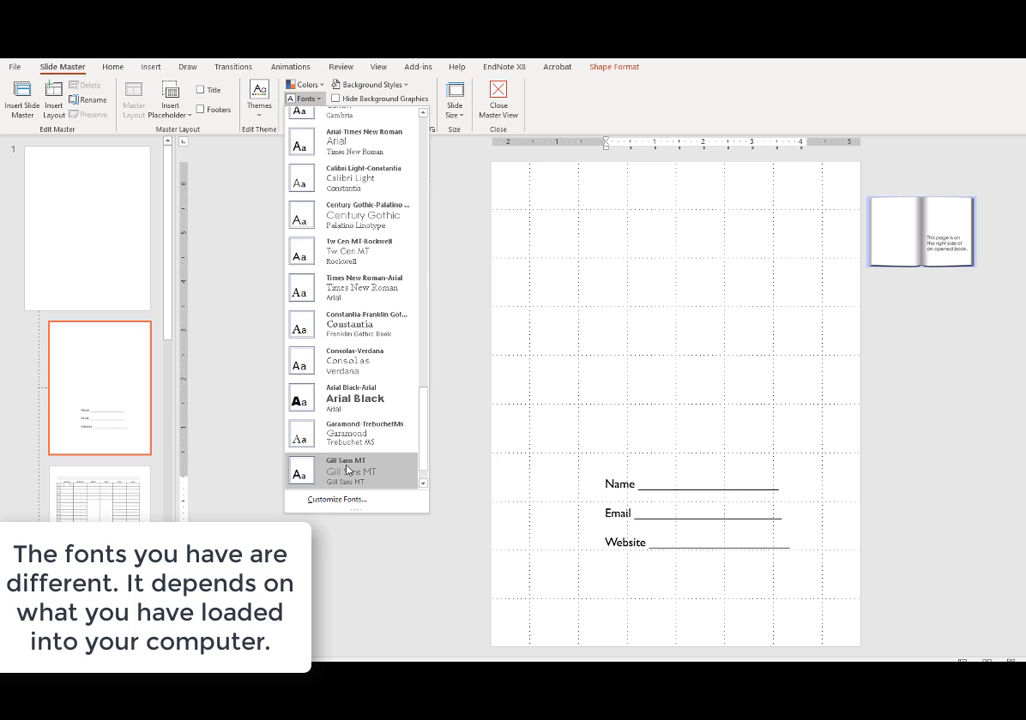
scroll(350, 300, "up", 5)
scroll(355, 240, "down", 6)
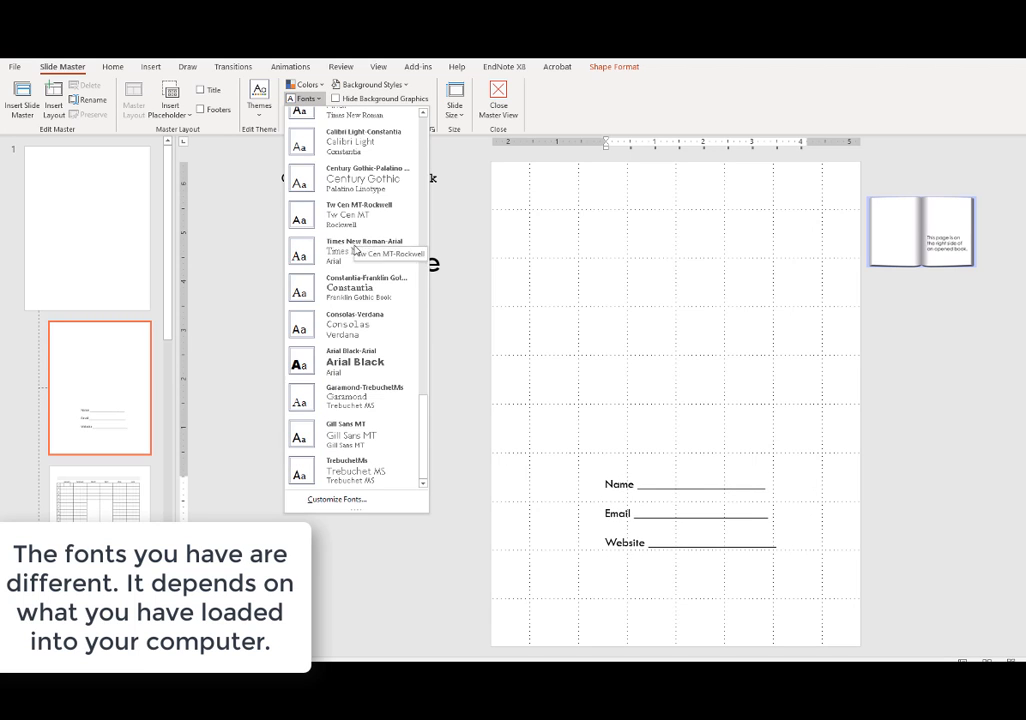
left_click(338, 500)
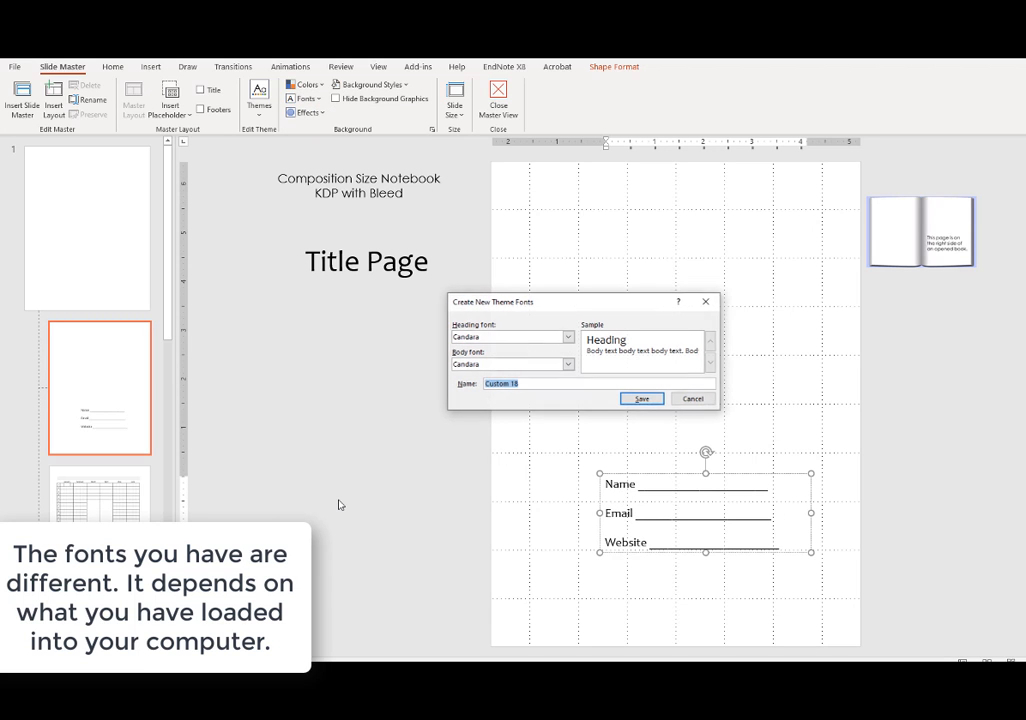
left_click(568, 337)
scroll(548, 368, "down", 3)
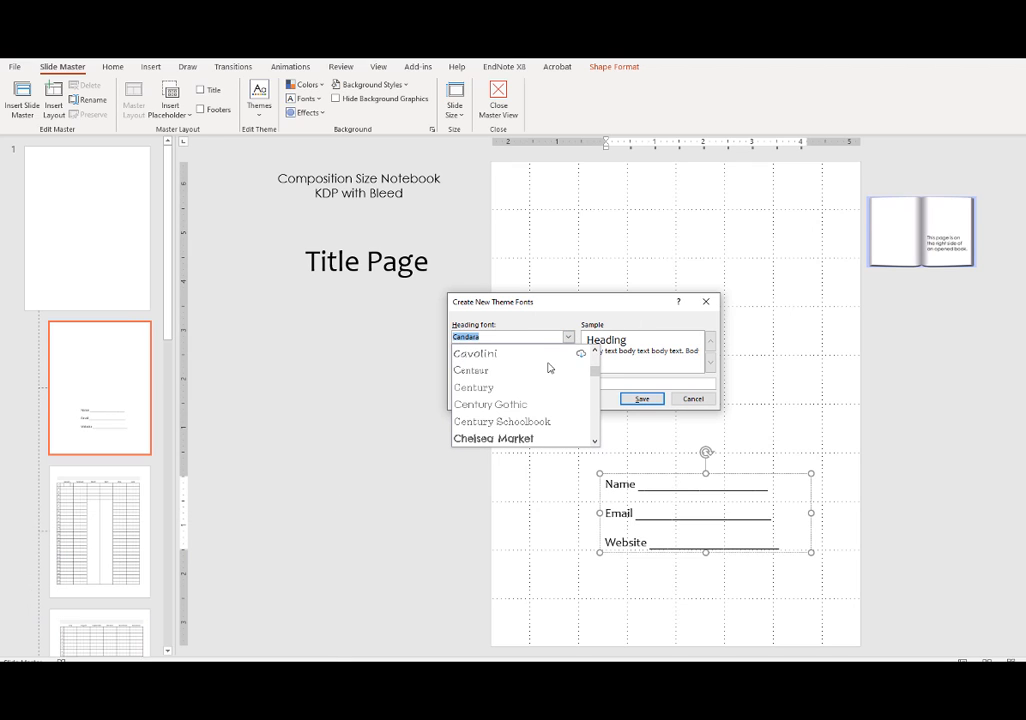
scroll(548, 368, "down", 3)
scroll(540, 367, "up", 2)
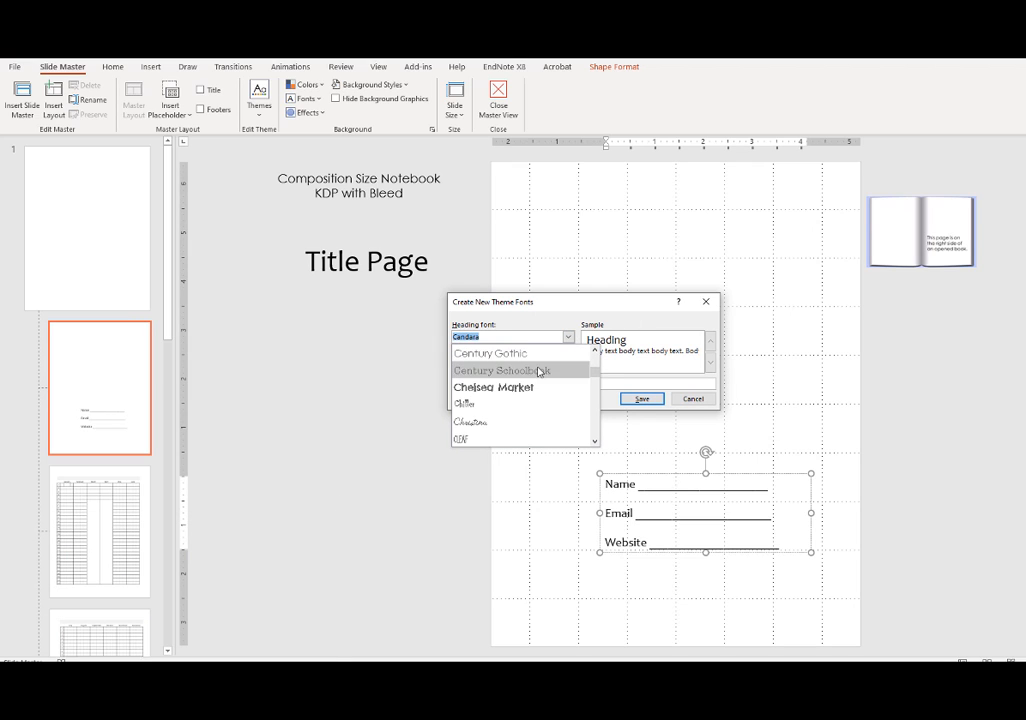
left_click(536, 386)
Step: Choose Daily Update as the custom set's body font and save the set as Custom 18
left_click(566, 366)
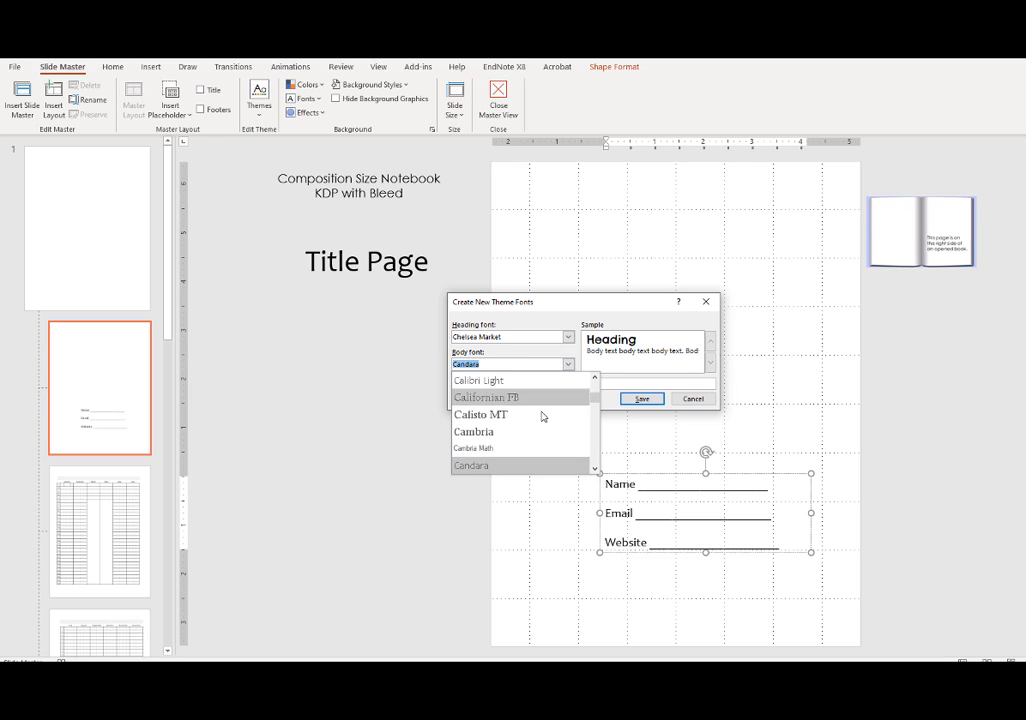
scroll(543, 414, "down", 4)
scroll(542, 416, "down", 2)
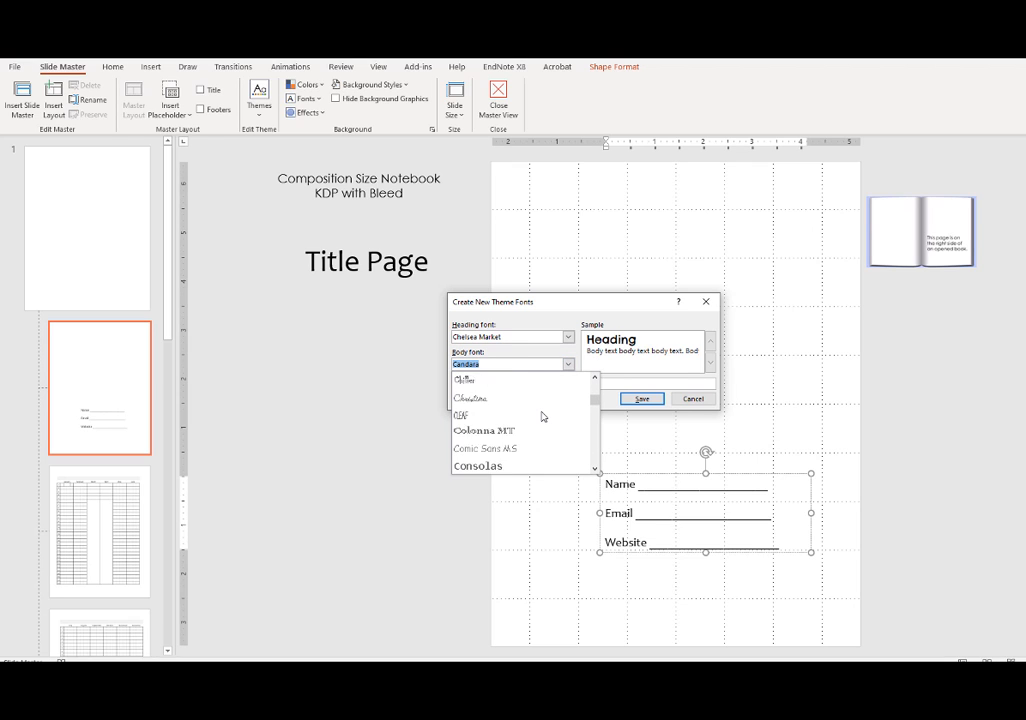
scroll(542, 416, "down", 2)
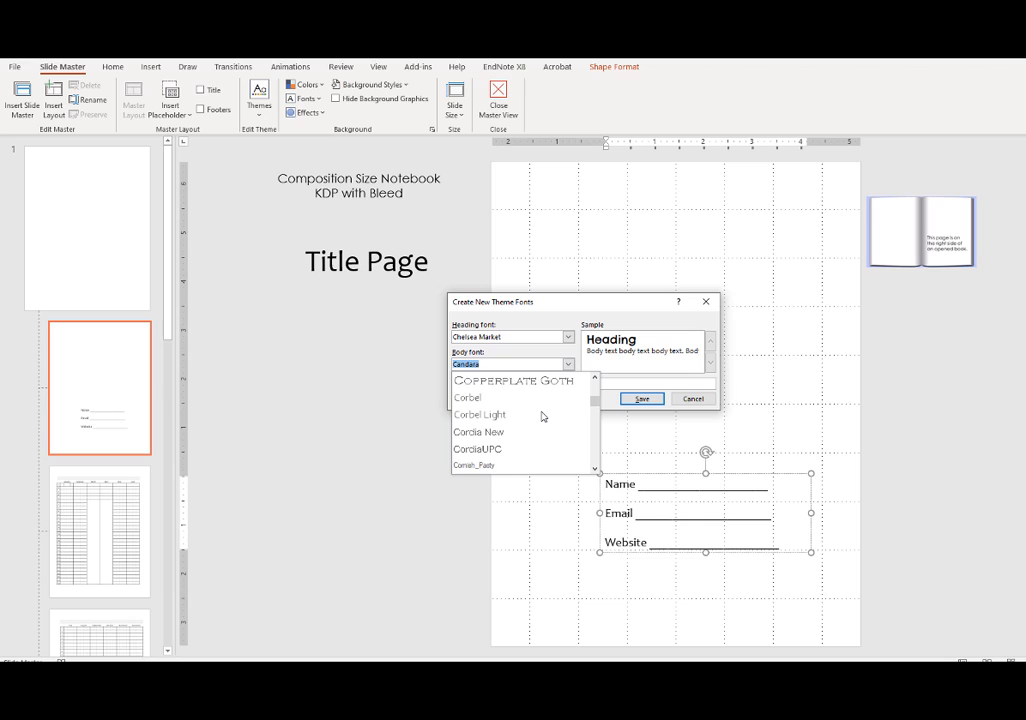
scroll(542, 416, "down", 3)
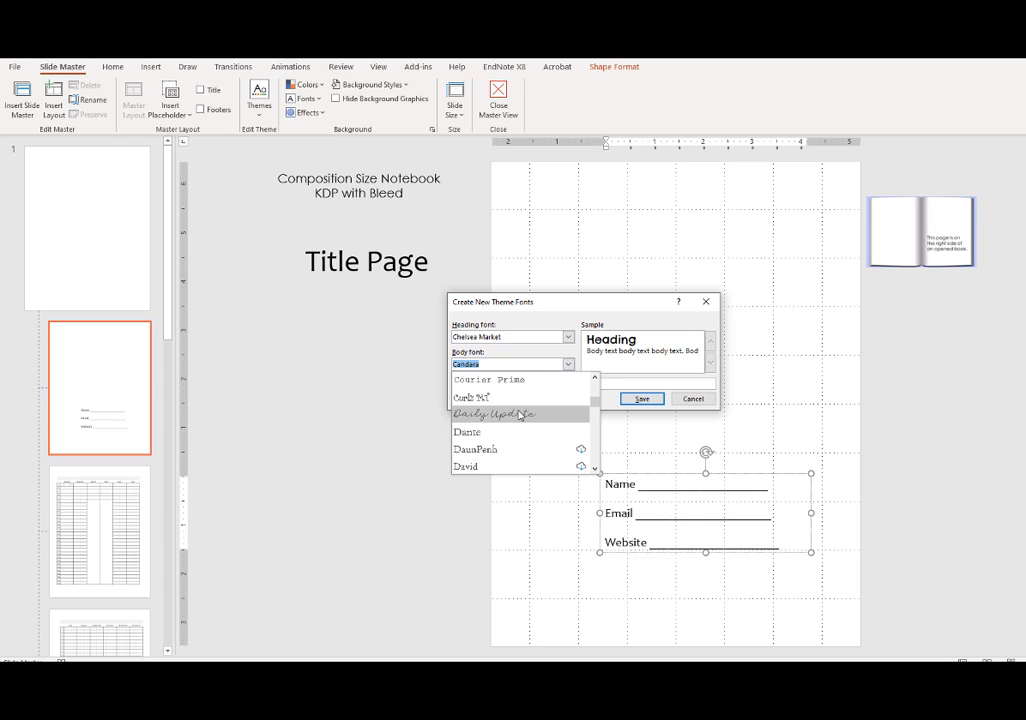
left_click(513, 414)
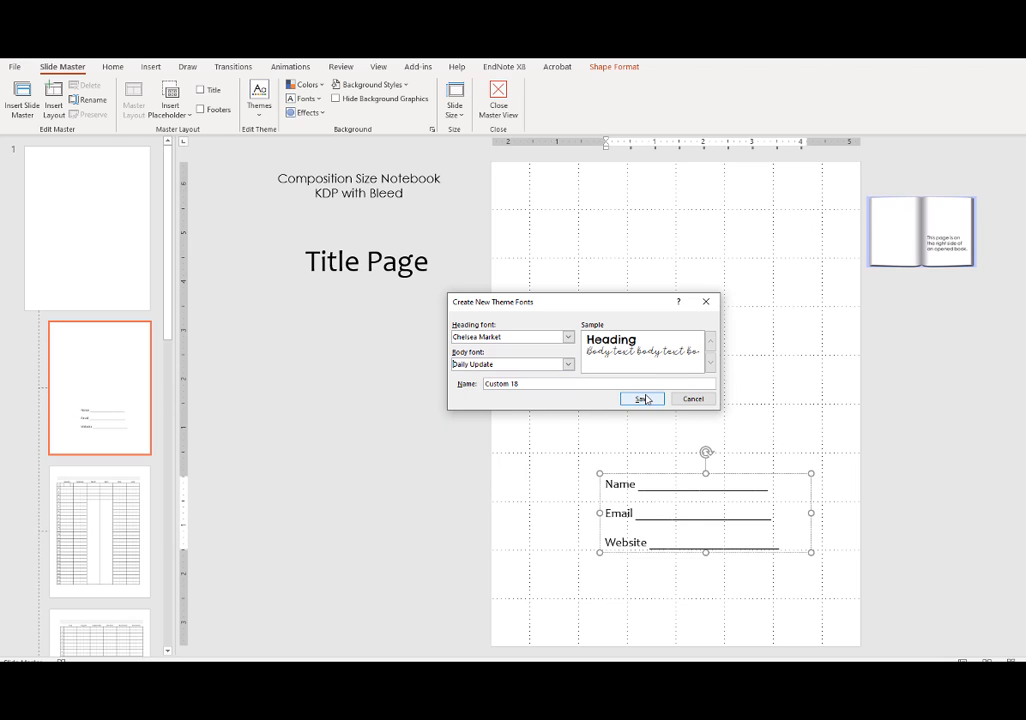
left_click(642, 399)
Step: Check the fonts of the Title Page label, the Name, Email and Website lines, the January heading and the horizontal cell note
left_click(364, 279)
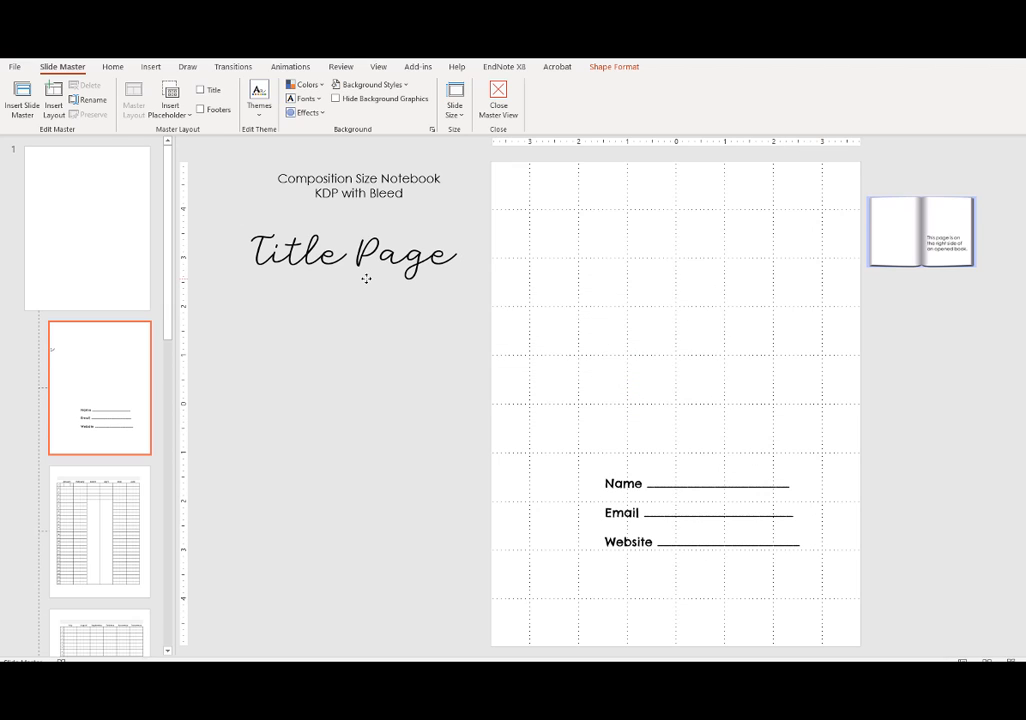
left_click(316, 268)
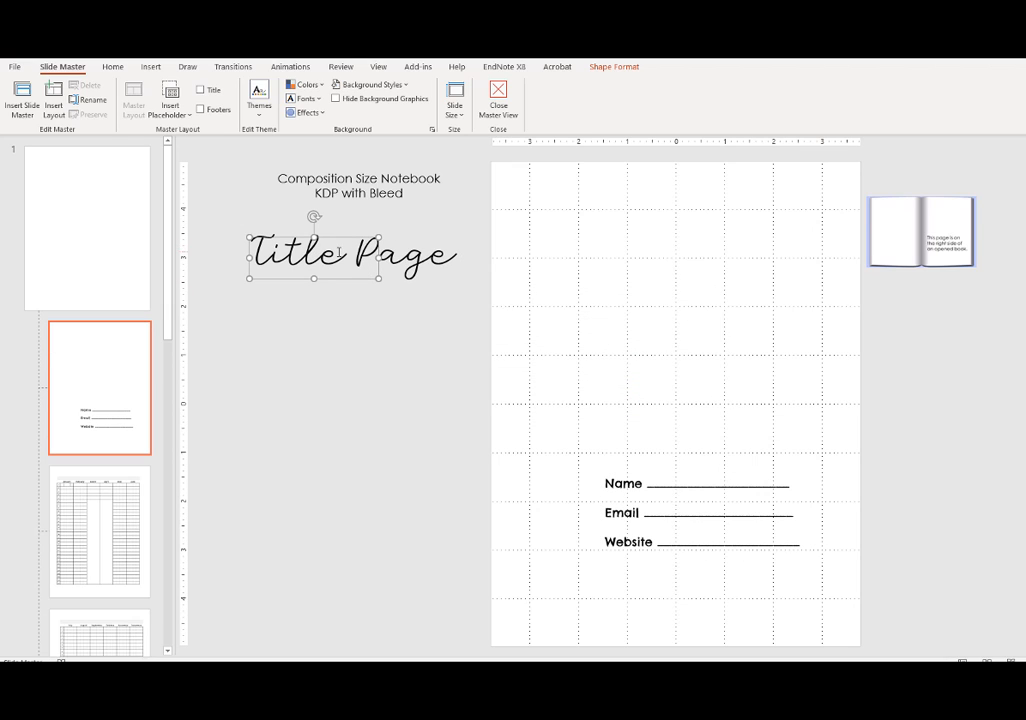
left_click(113, 68)
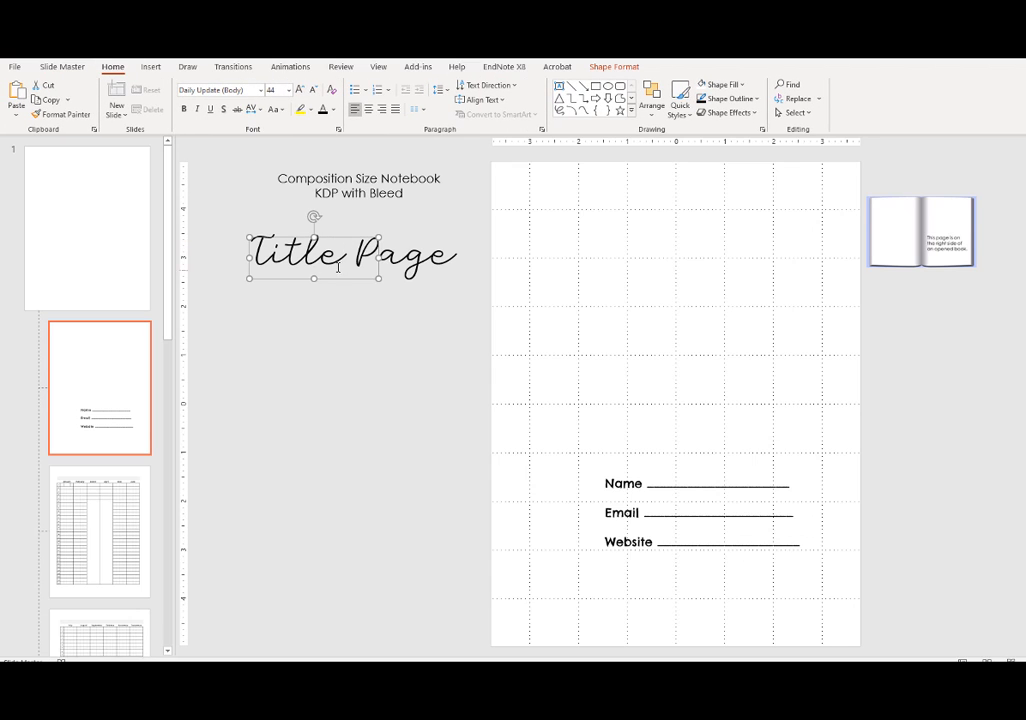
left_click(623, 483)
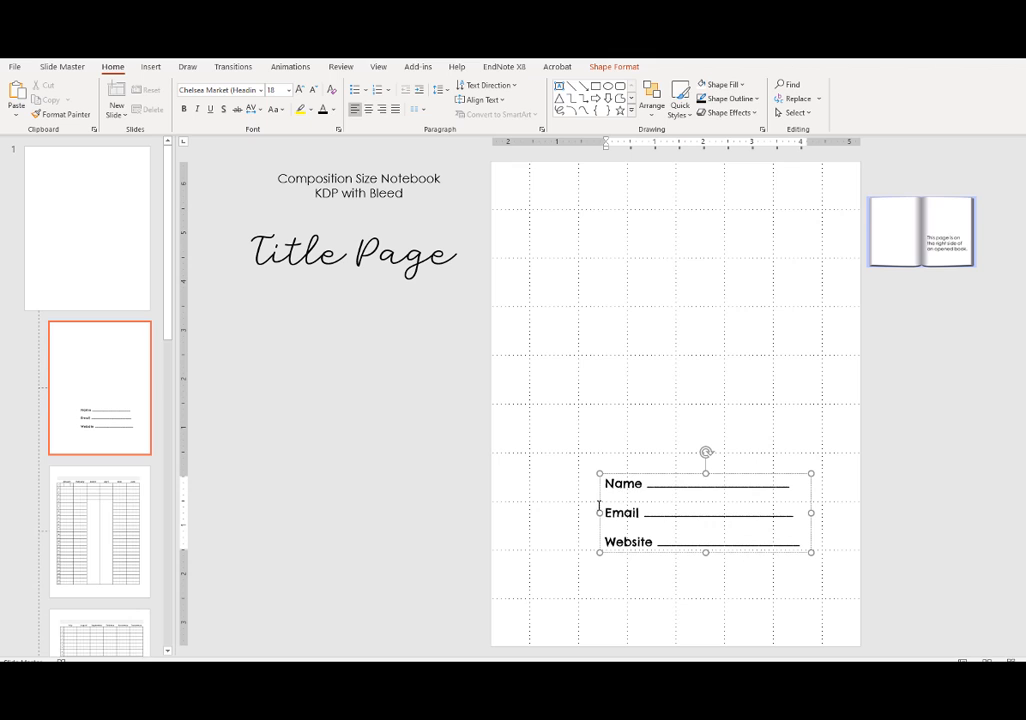
left_click(120, 527)
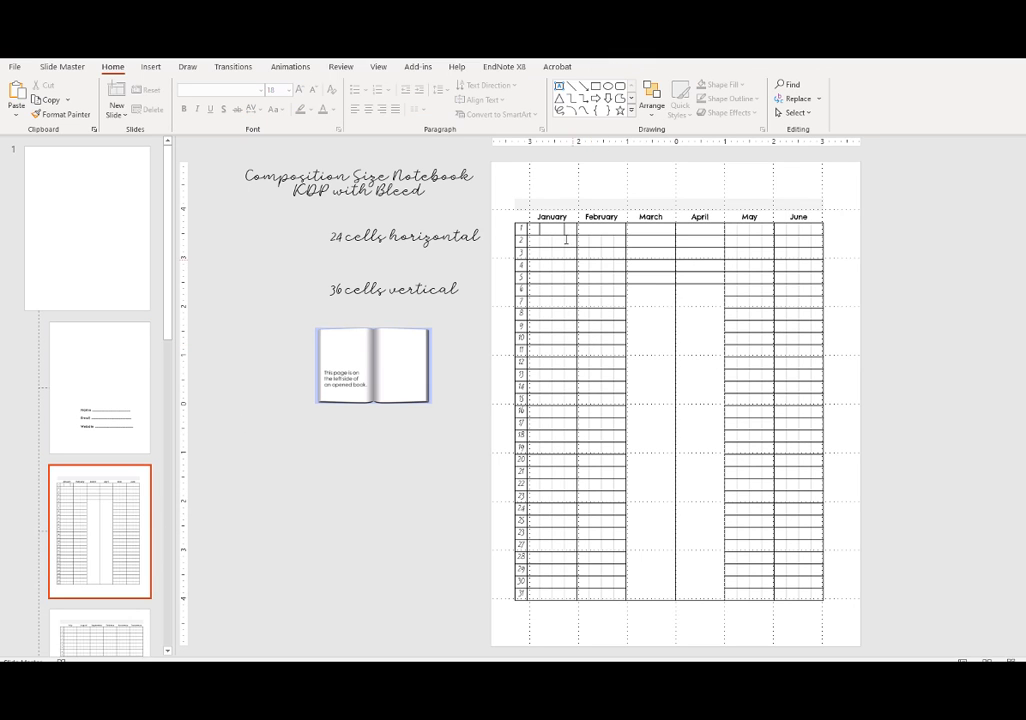
left_click(560, 217)
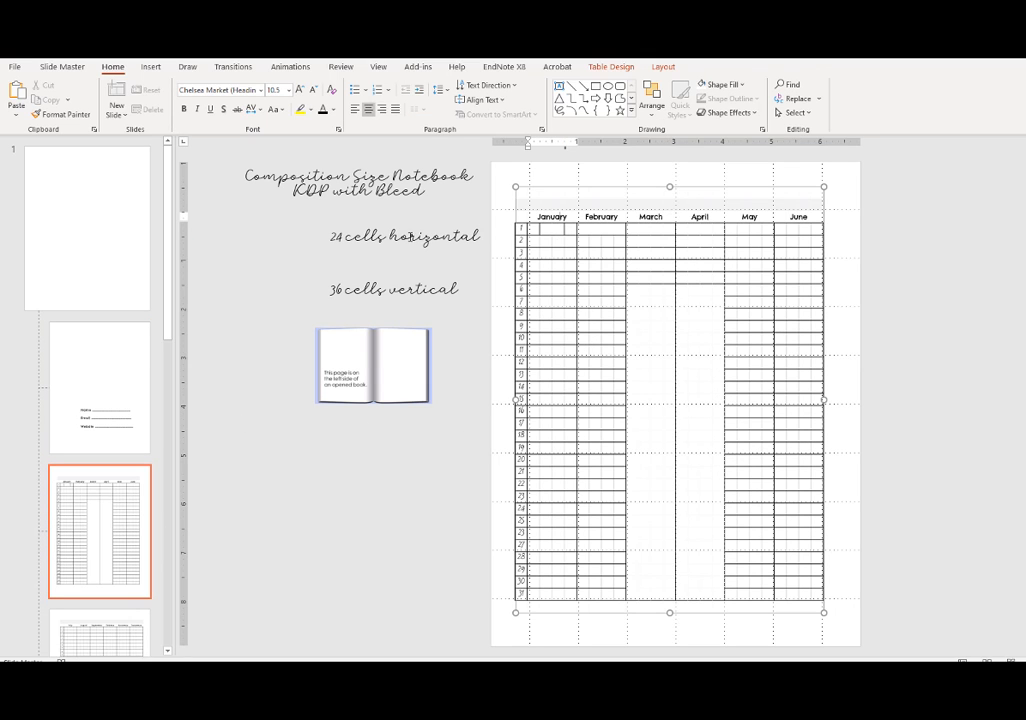
left_click(410, 237)
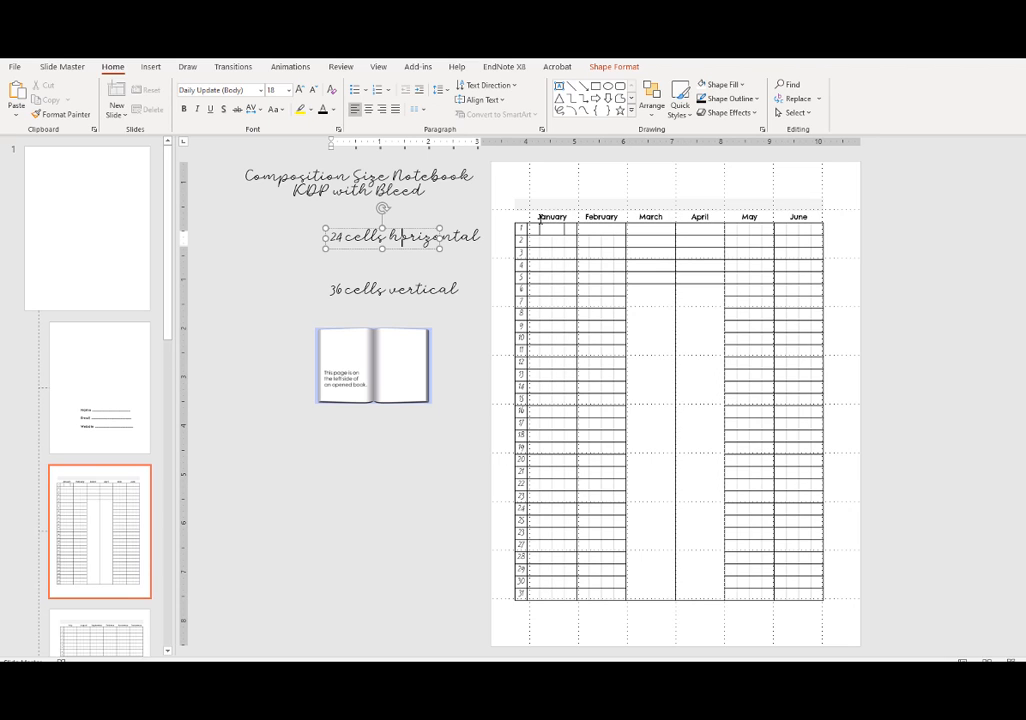
Step: Set the January to June headings to font size 12
left_click_drag(540, 217, 815, 216)
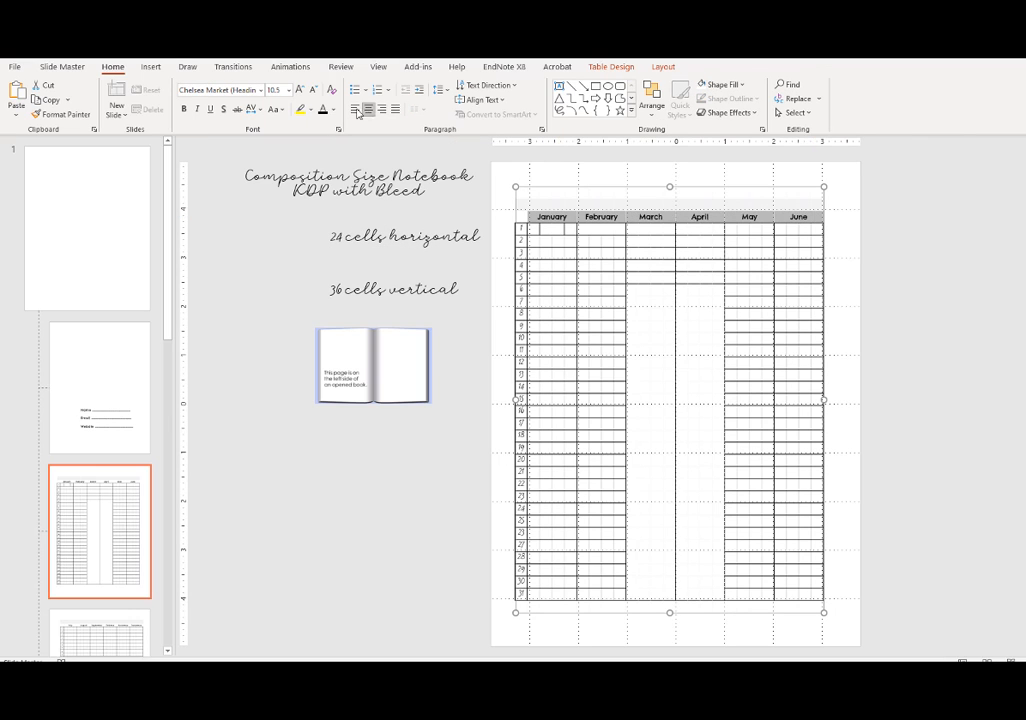
left_click(289, 90)
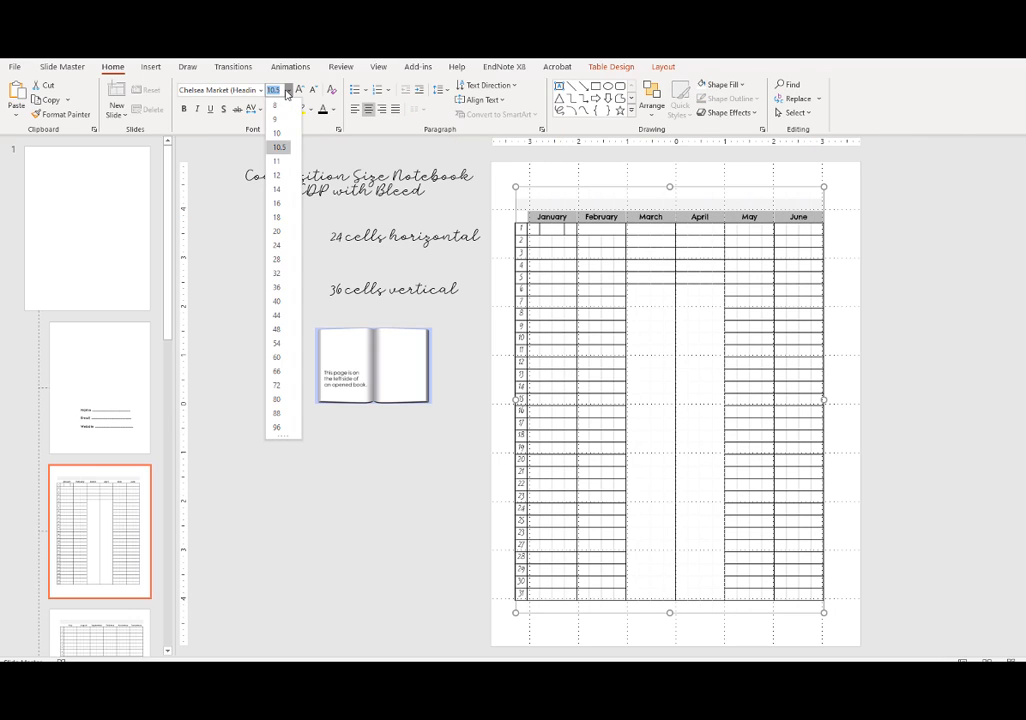
left_click(277, 175)
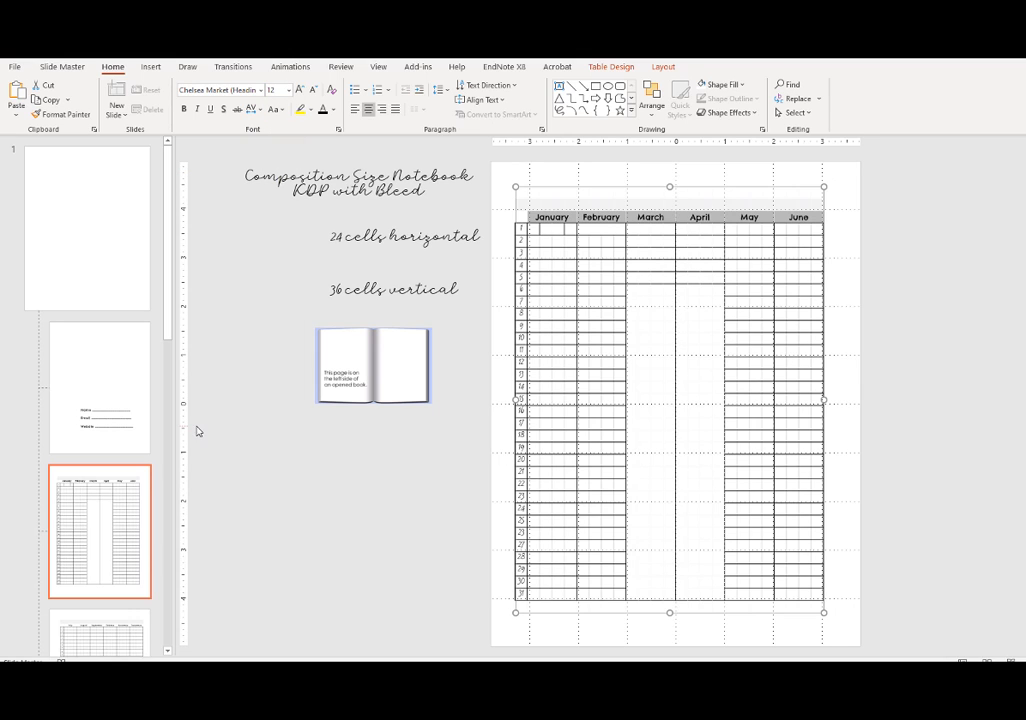
Step: Change the day-number column on the January to June layout to the Chelsea Market heading font
left_click(132, 467)
left_click_drag(521, 229, 520, 590)
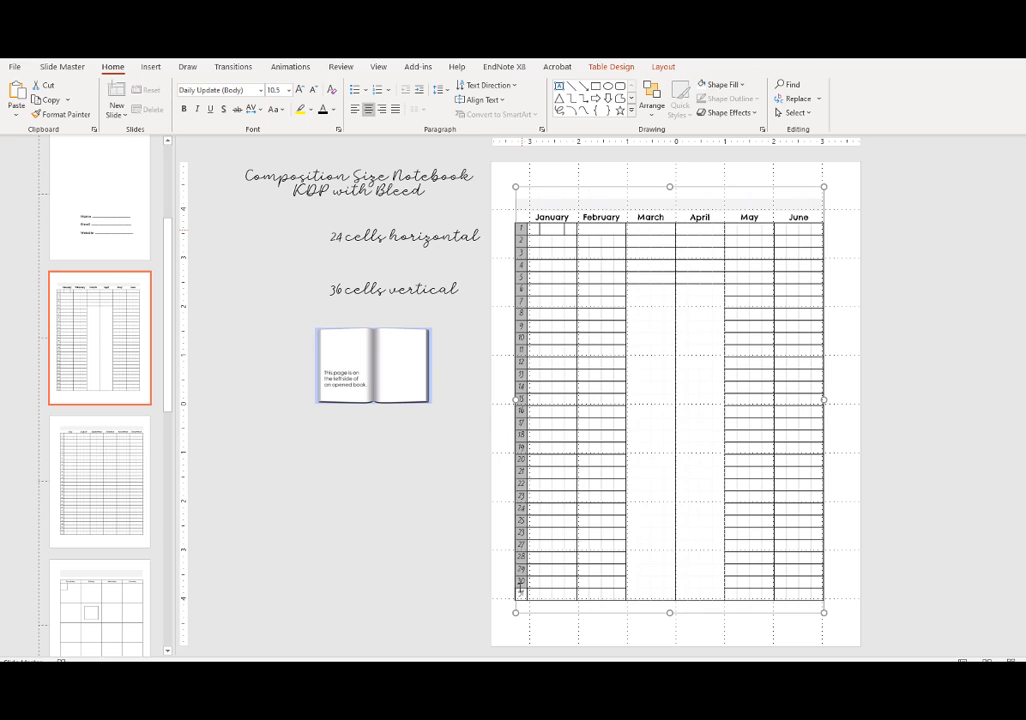
left_click(260, 90)
left_click(225, 124)
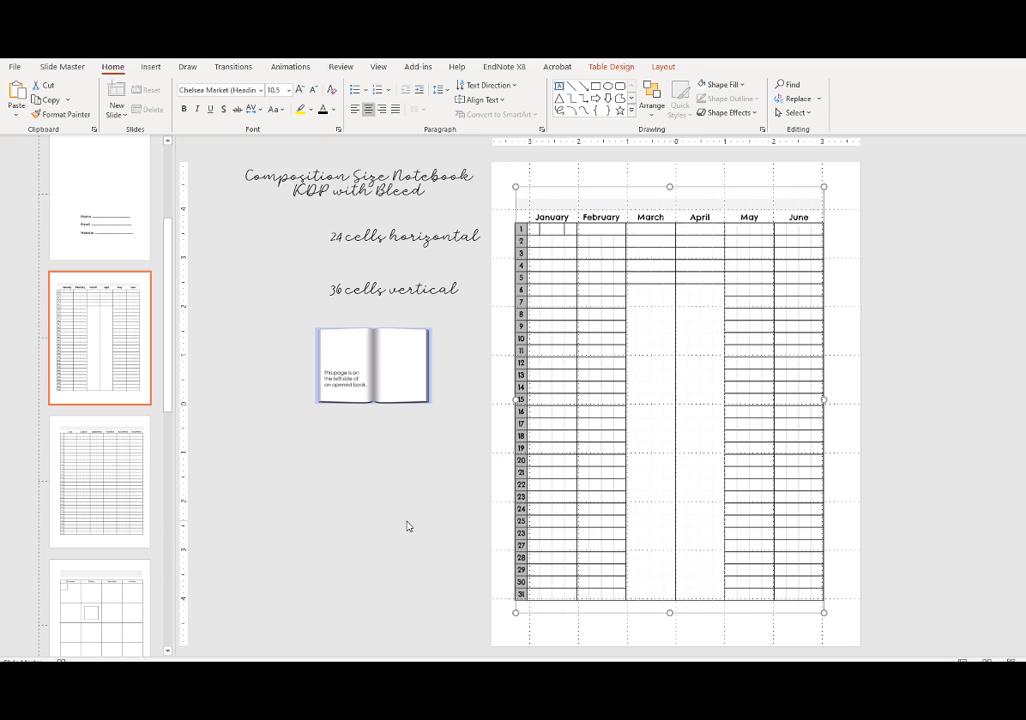
Step: Set the July to December headings on the second half-year layout to font size 12
left_click(118, 465)
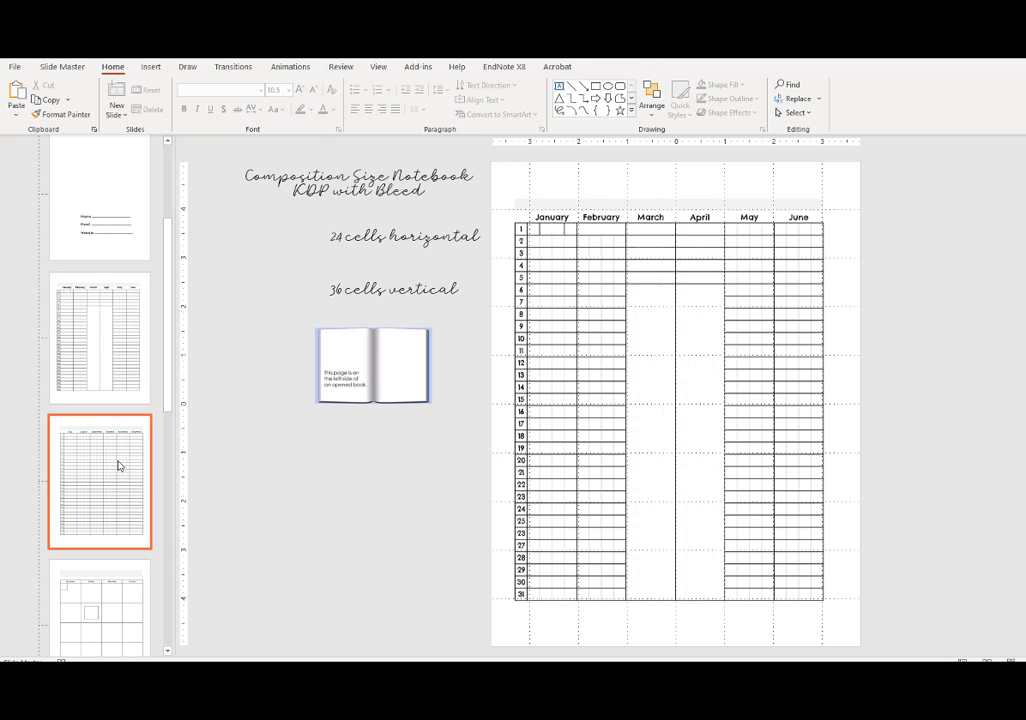
left_click_drag(565, 217, 823, 216)
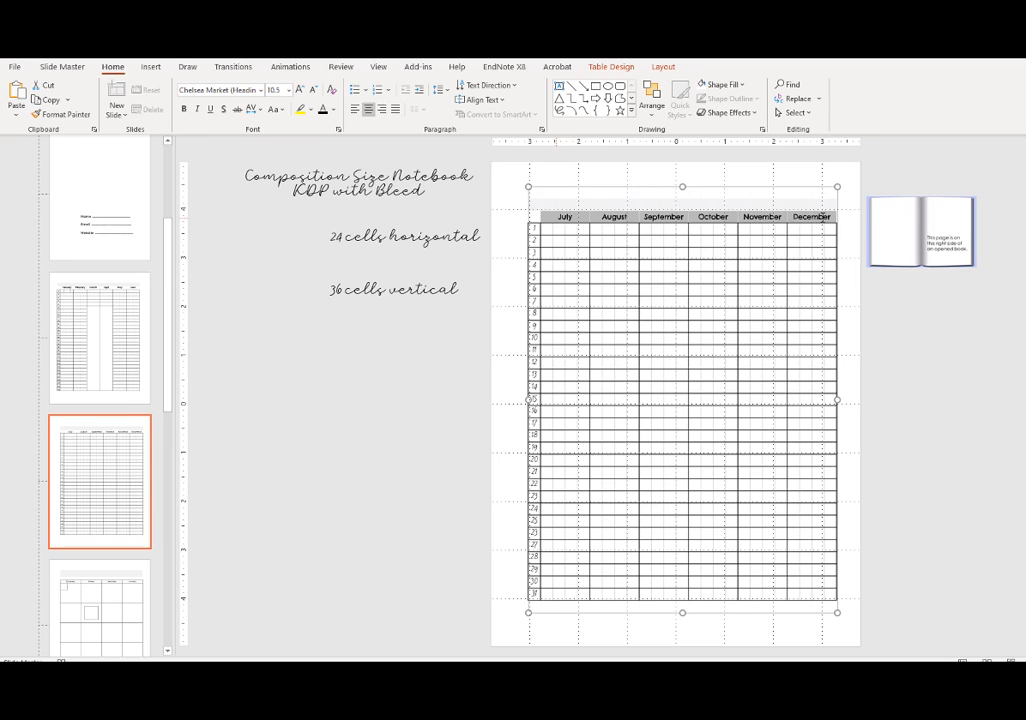
left_click(288, 95)
left_click(278, 174)
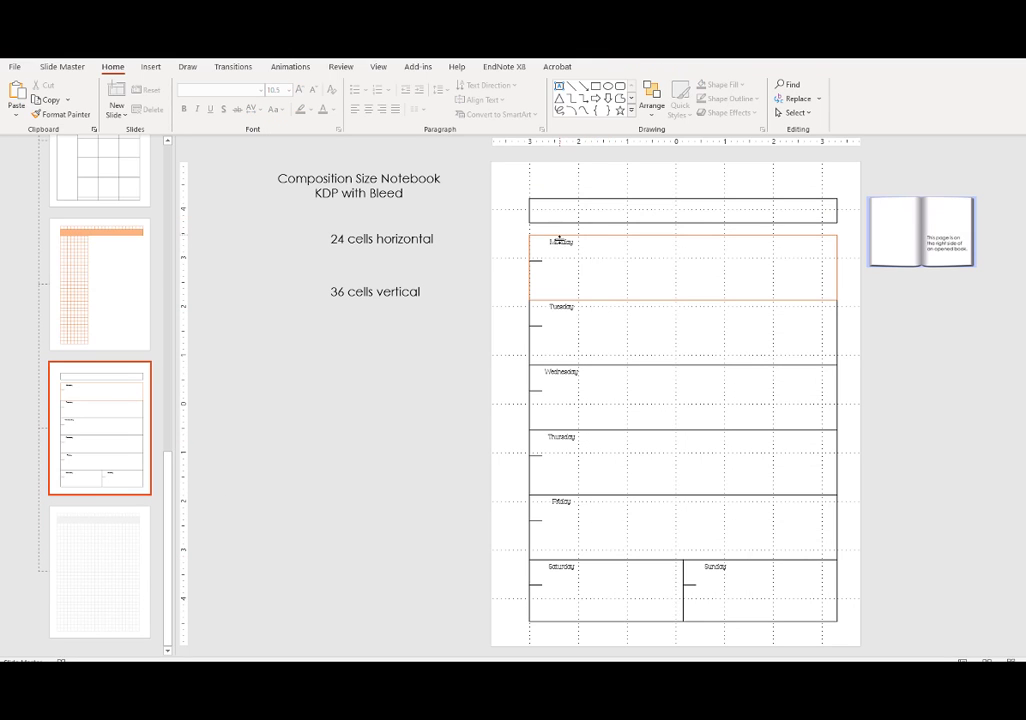
Step: Set the Monday and Tuesday headings on the weekly layout to font size 18
left_click(559, 287)
left_click(558, 308)
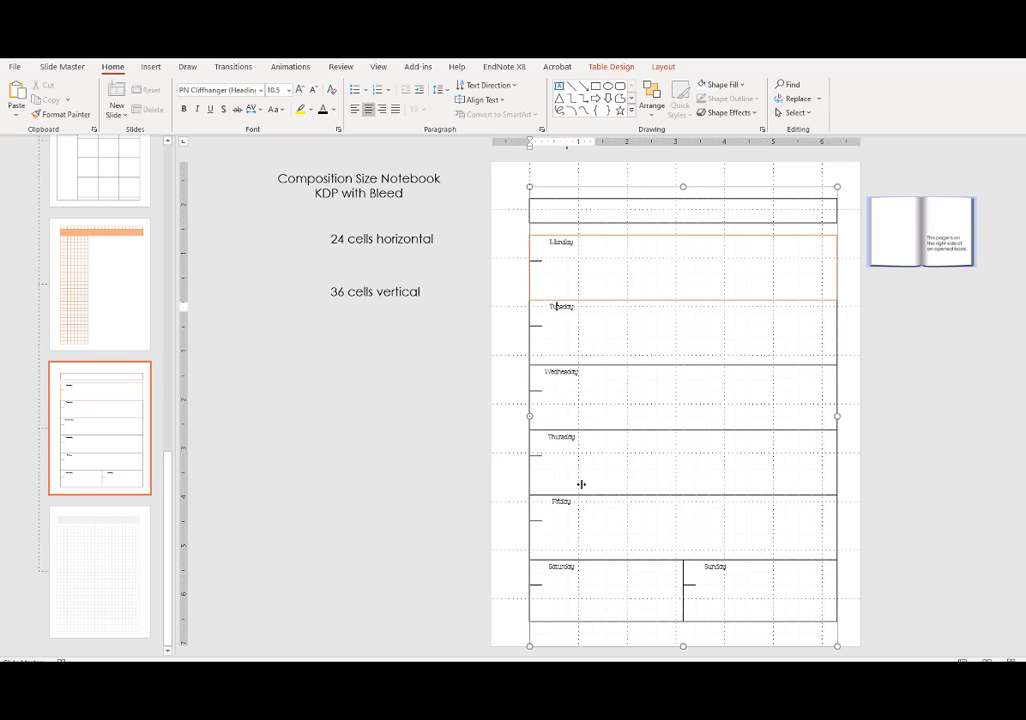
left_click(576, 242)
double_click(545, 241)
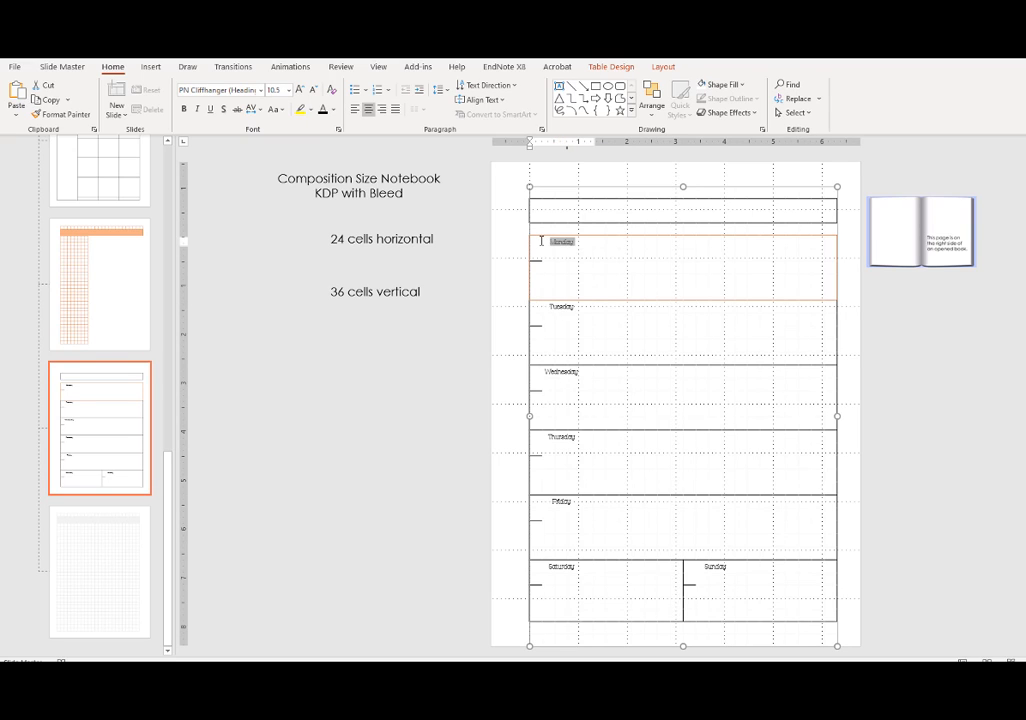
left_click(289, 90)
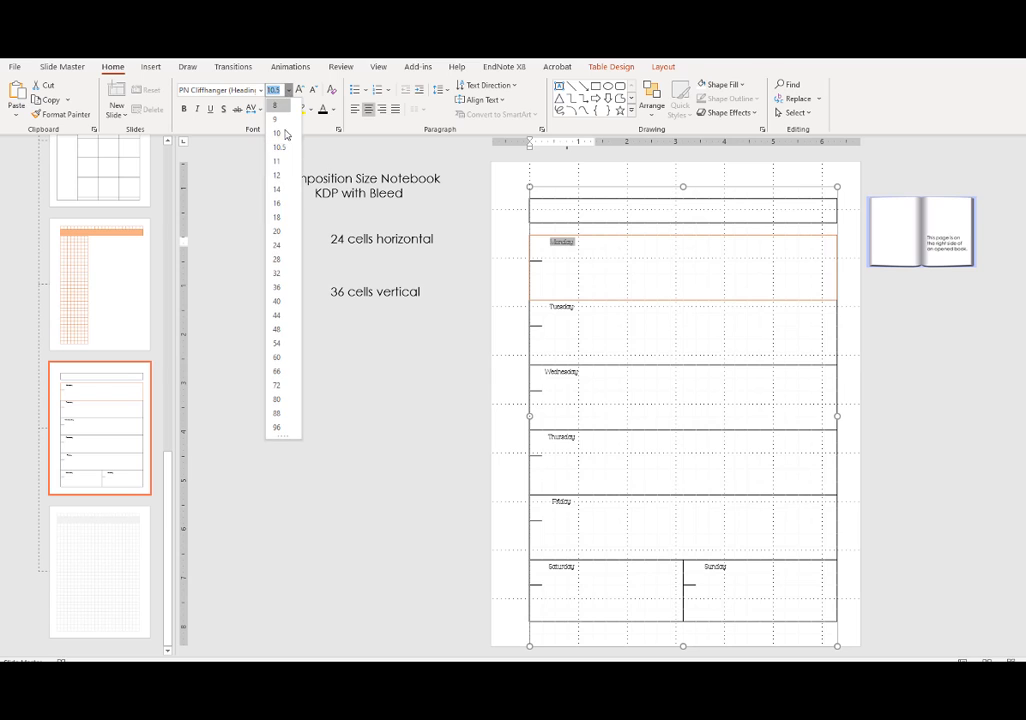
left_click(279, 218)
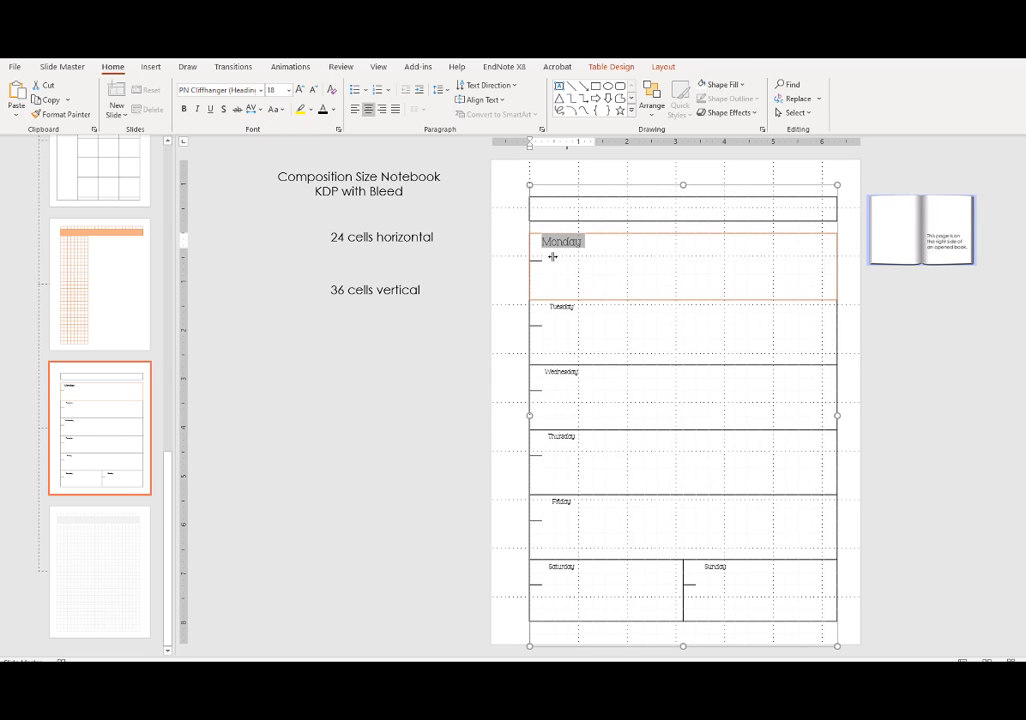
double_click(561, 306)
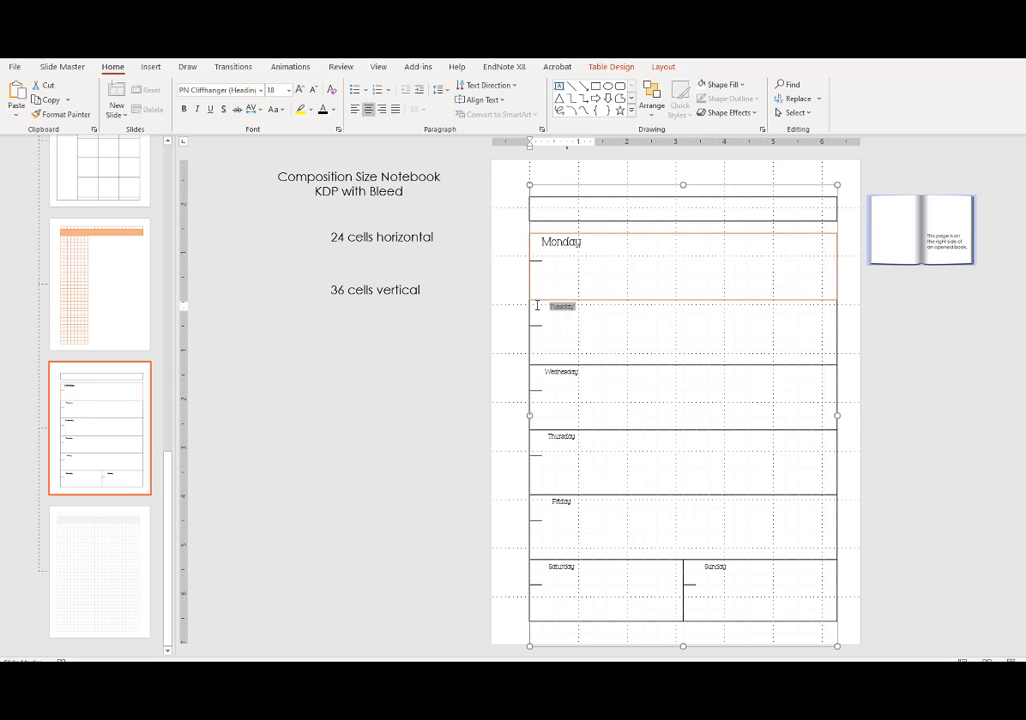
left_click(289, 90)
left_click(279, 218)
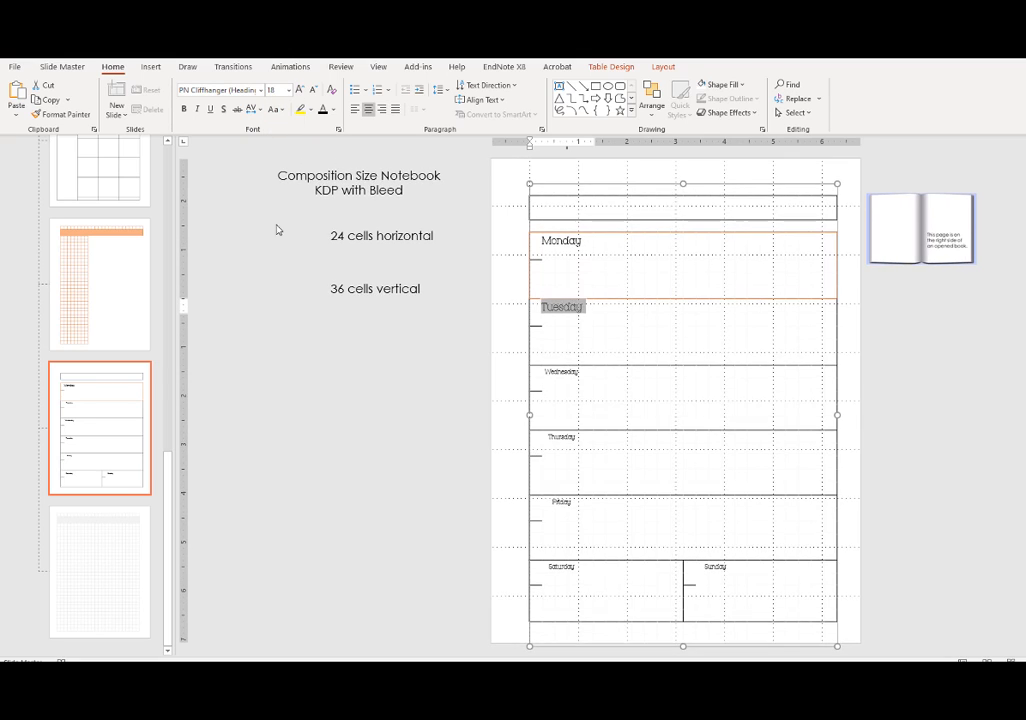
Step: Set the Wednesday and Thursday headings on the weekly layout to font size 18
double_click(545, 370)
key("F4")
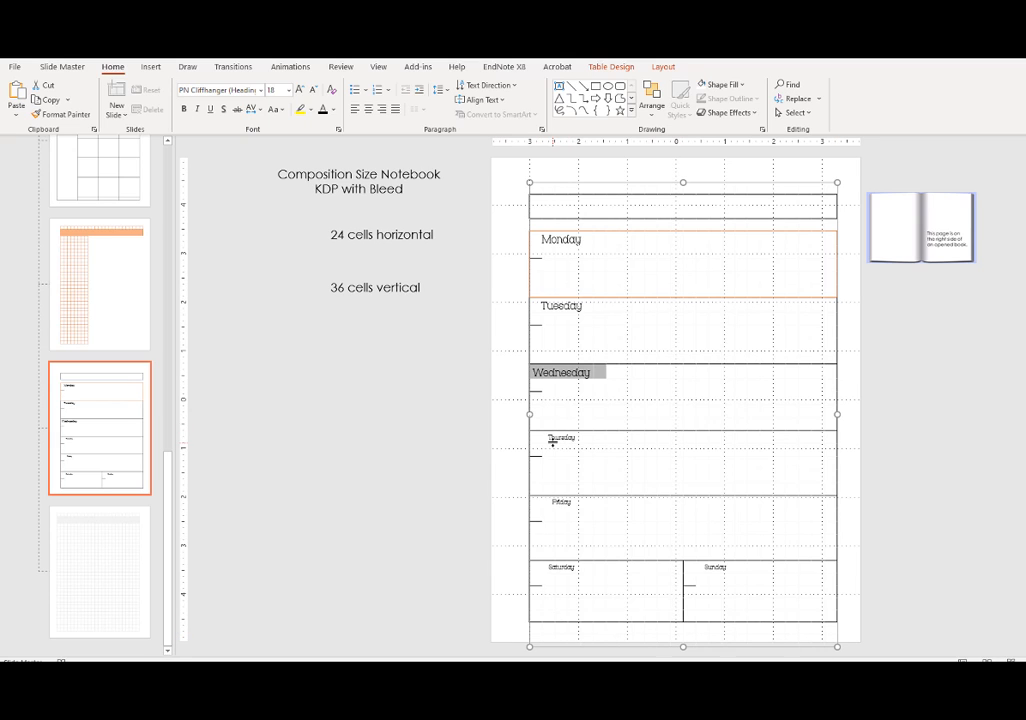
double_click(560, 438)
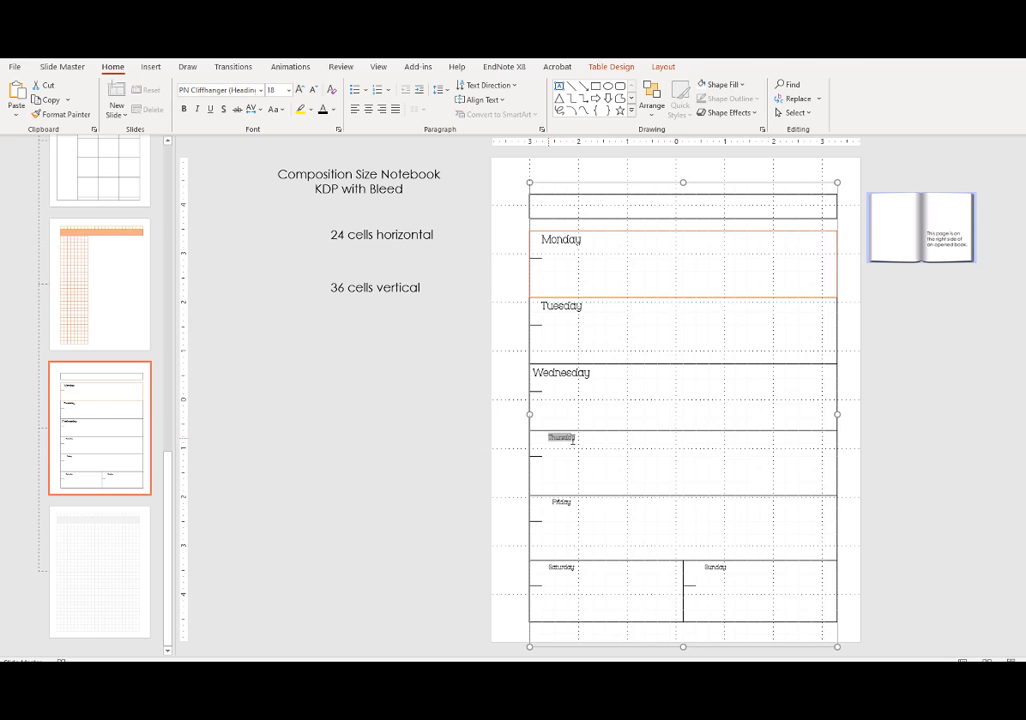
left_click(289, 90)
left_click(277, 214)
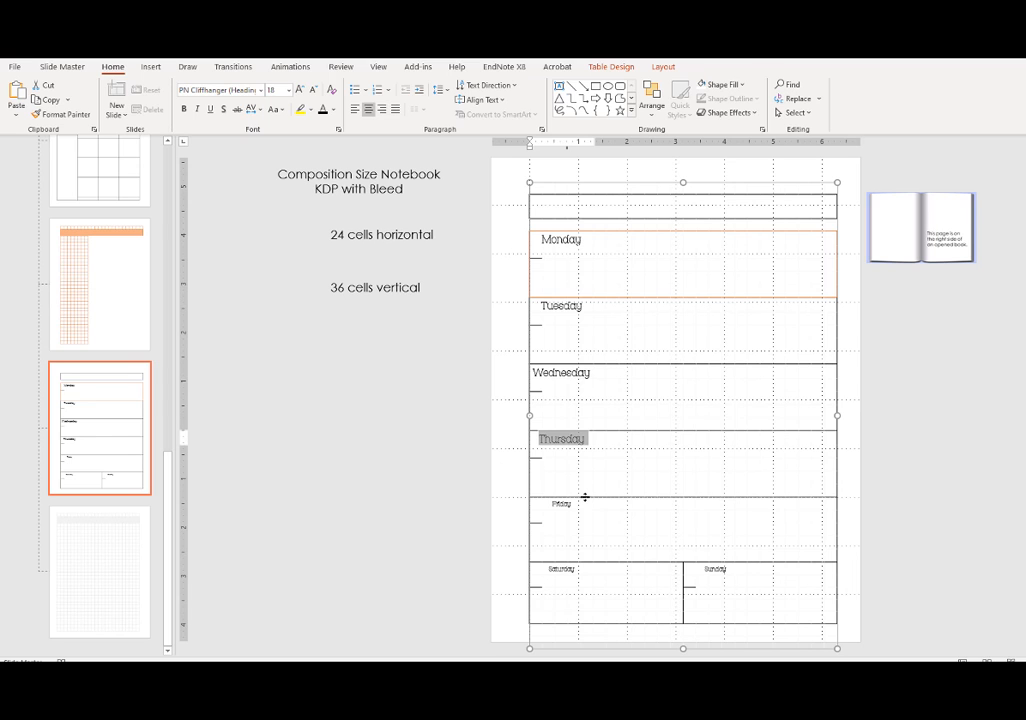
Step: Insert the blue night-skyline picture from the online Background category on the slide master and place it across the page's upper edge
left_click_drag(665, 185, 703, 170)
left_click(96, 520)
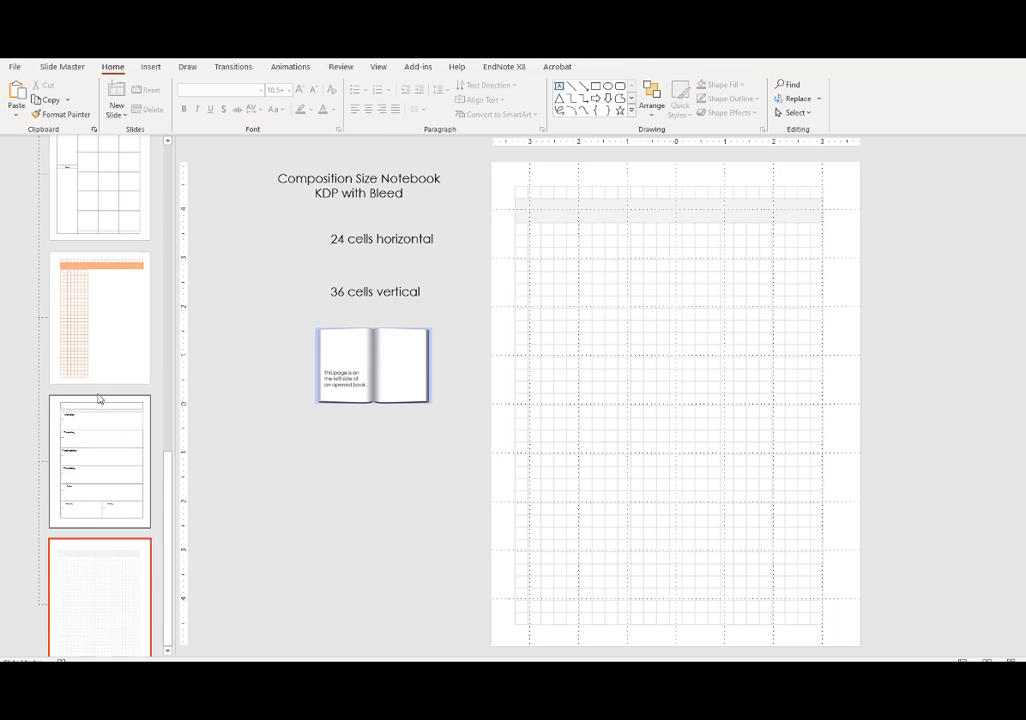
scroll(98, 399, "up", 5)
left_click(96, 399)
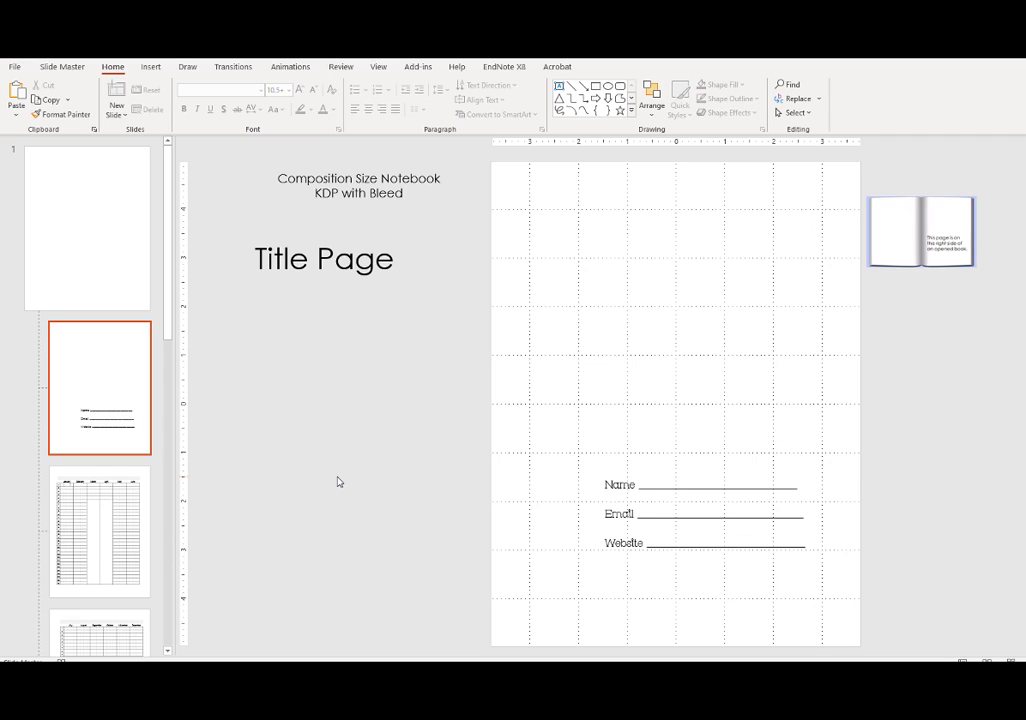
left_click(110, 256)
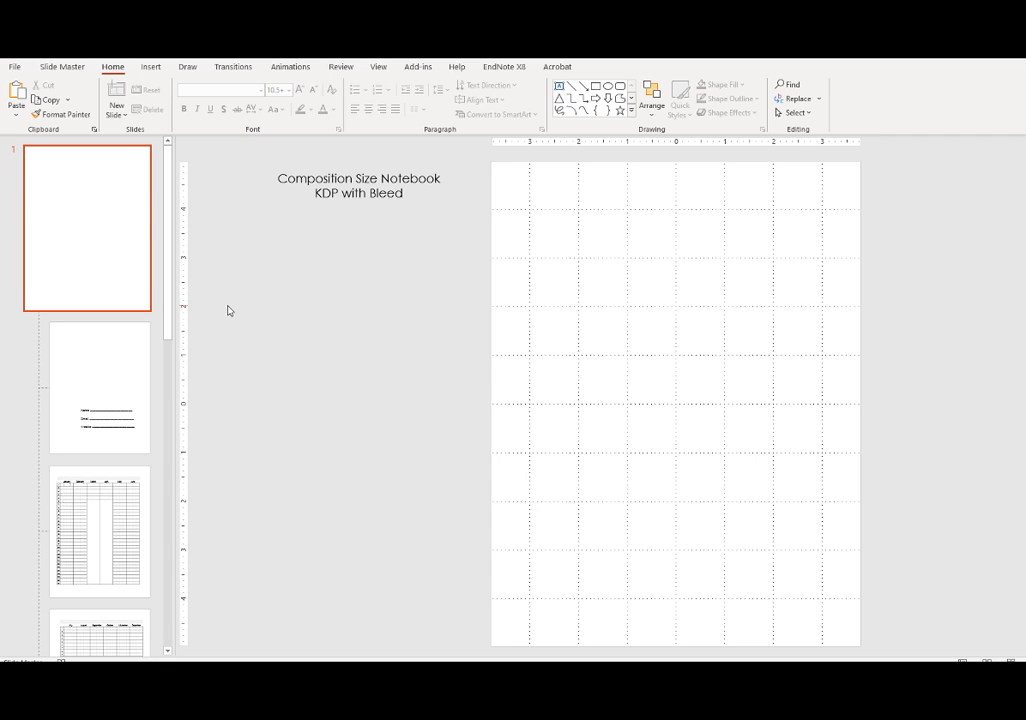
left_click(150, 66)
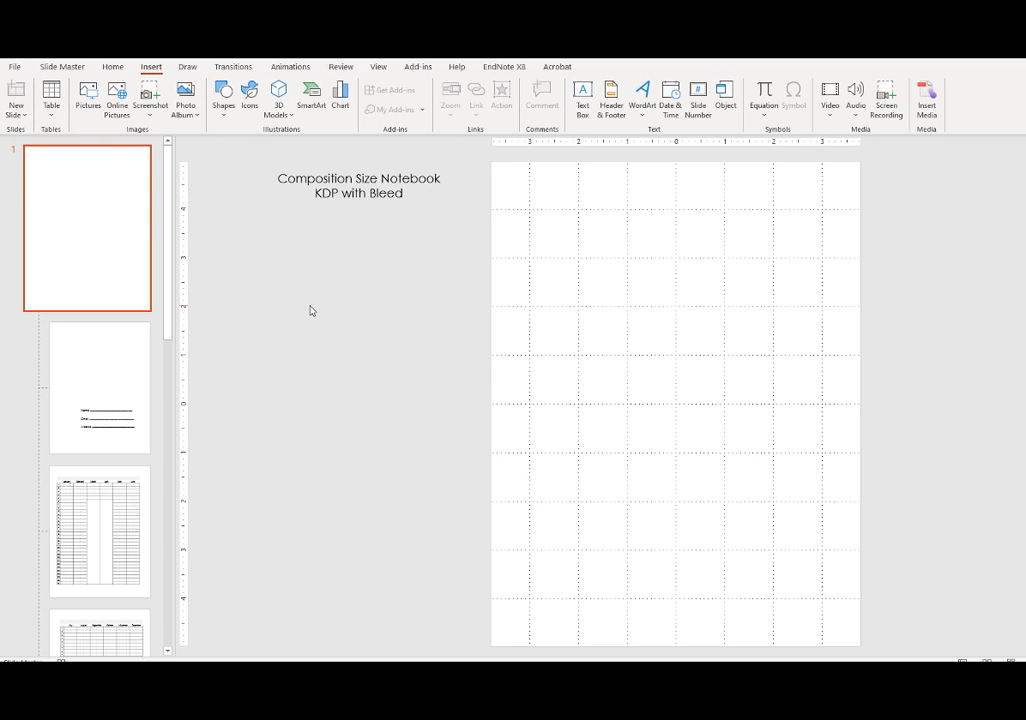
left_click(117, 100)
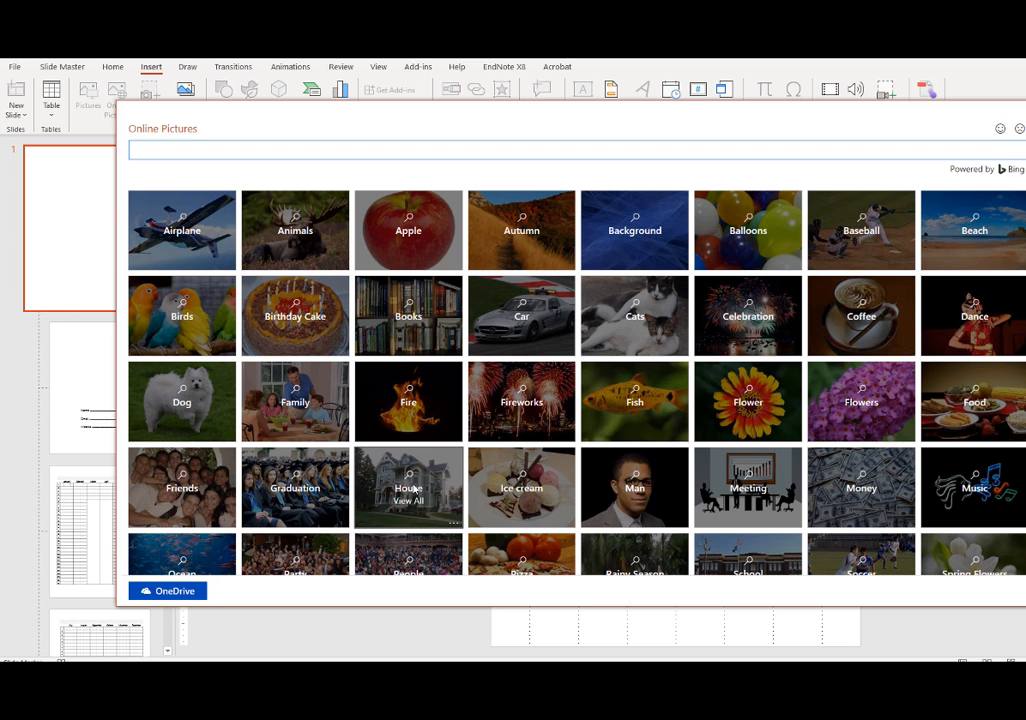
left_click(635, 224)
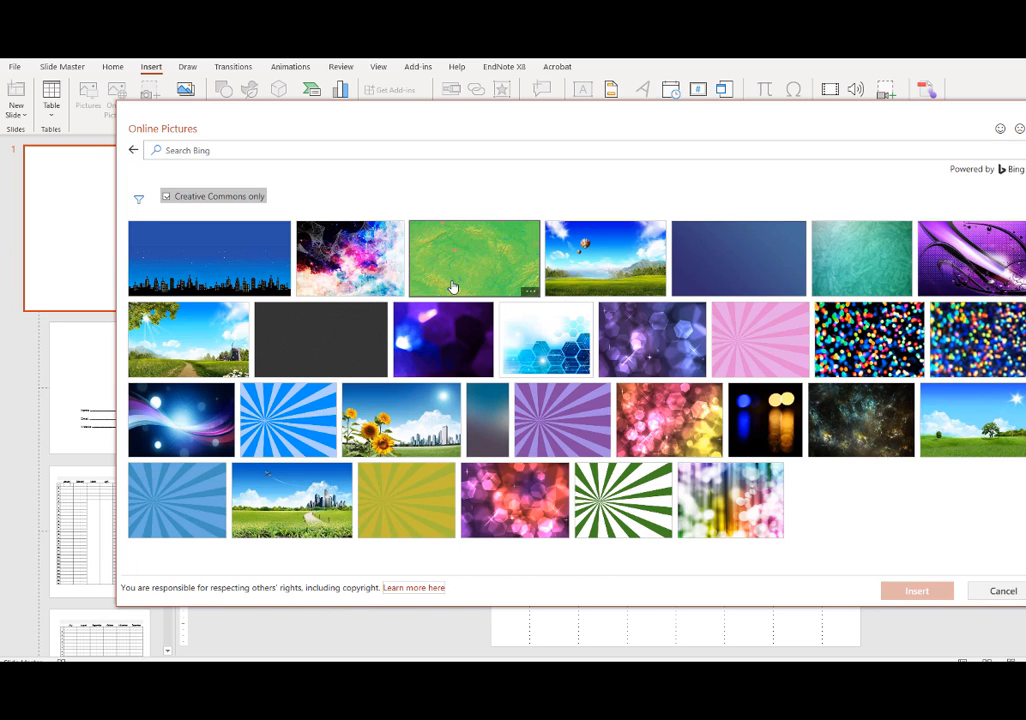
left_click(235, 282)
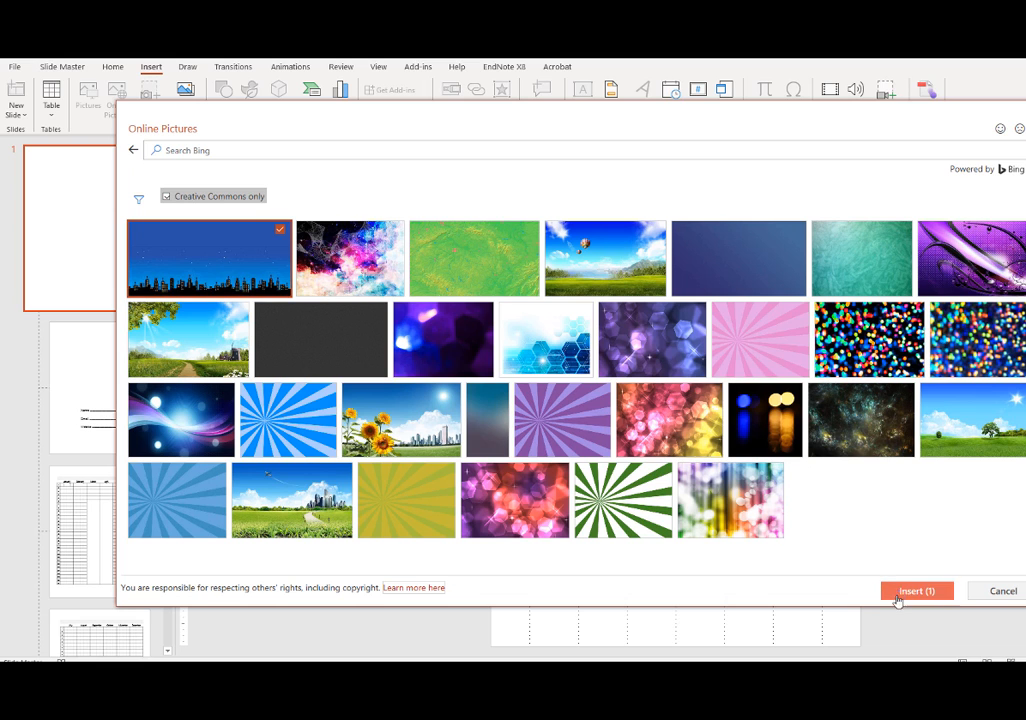
left_click(912, 591)
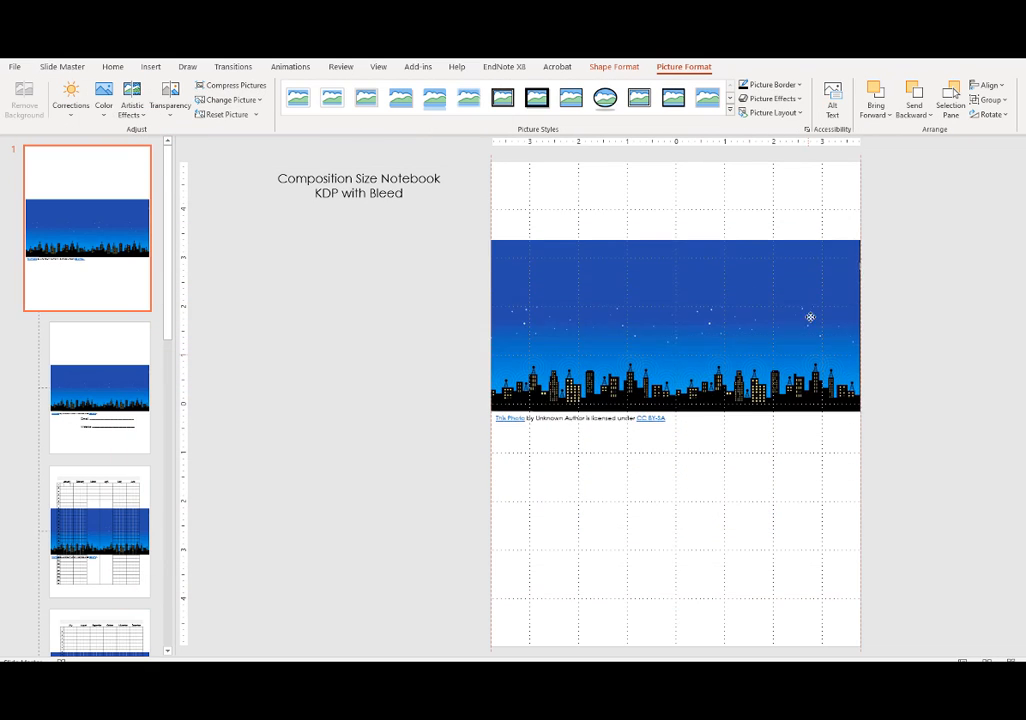
left_click_drag(811, 316, 806, 180)
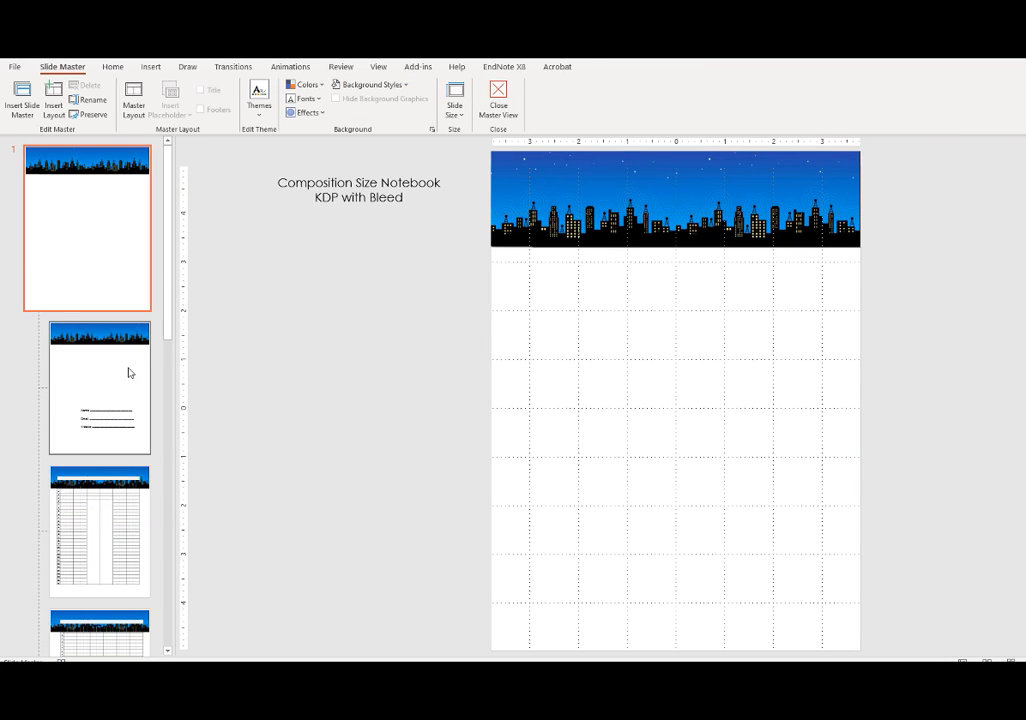
Step: Change the January to June headings on the first half-year layout to a white font color
left_click(128, 372)
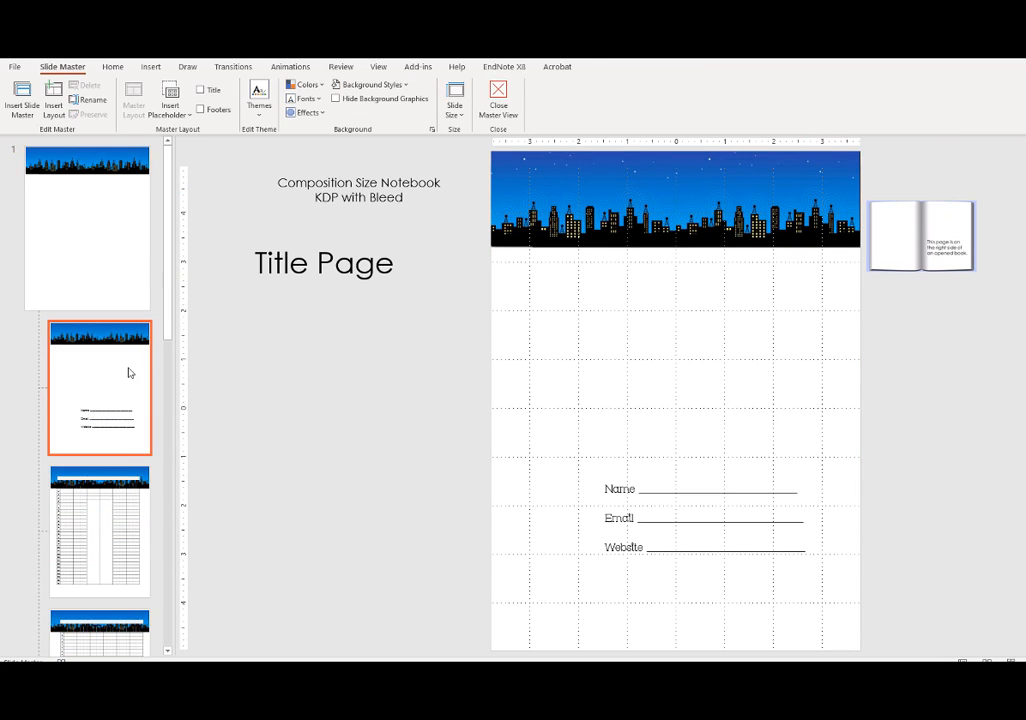
left_click(133, 512)
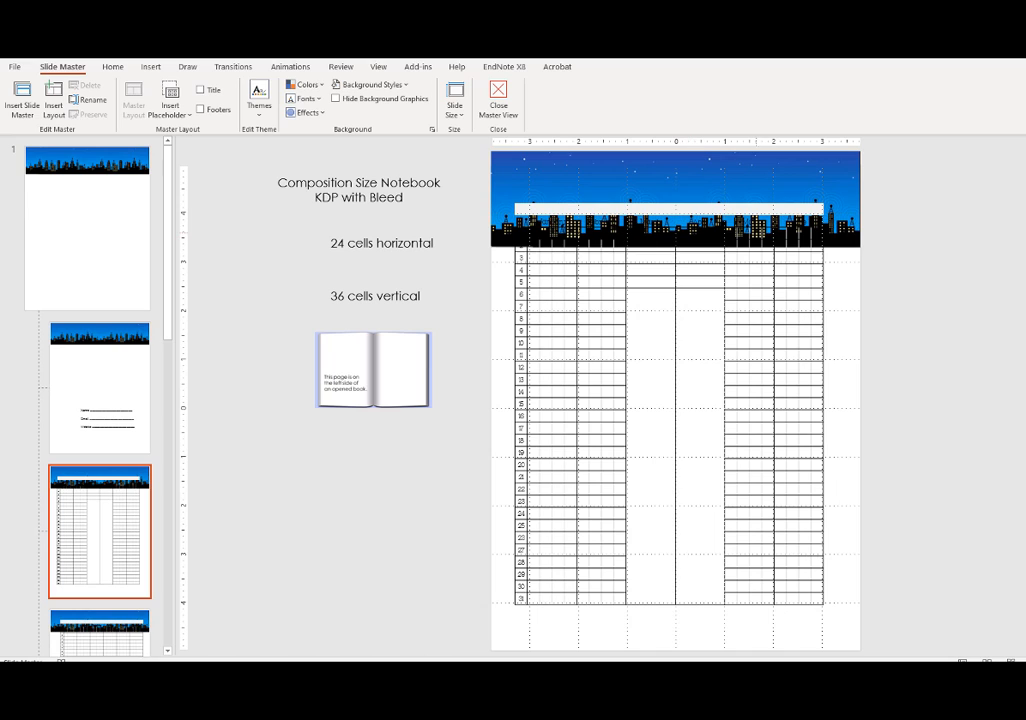
left_click(533, 222)
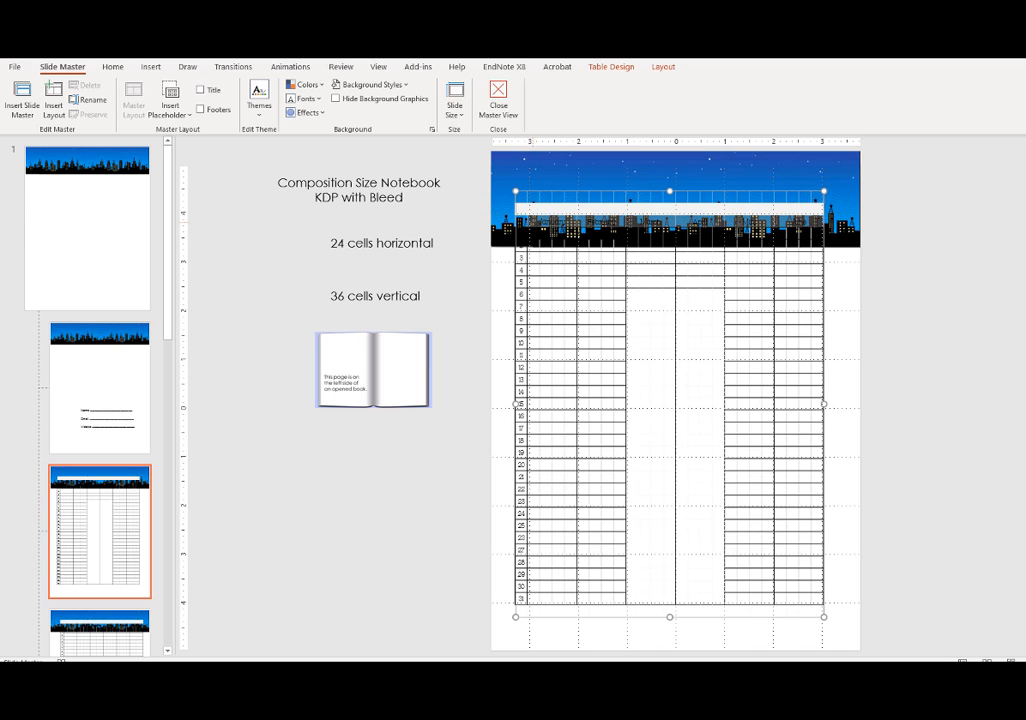
left_click(112, 66)
left_click(333, 110)
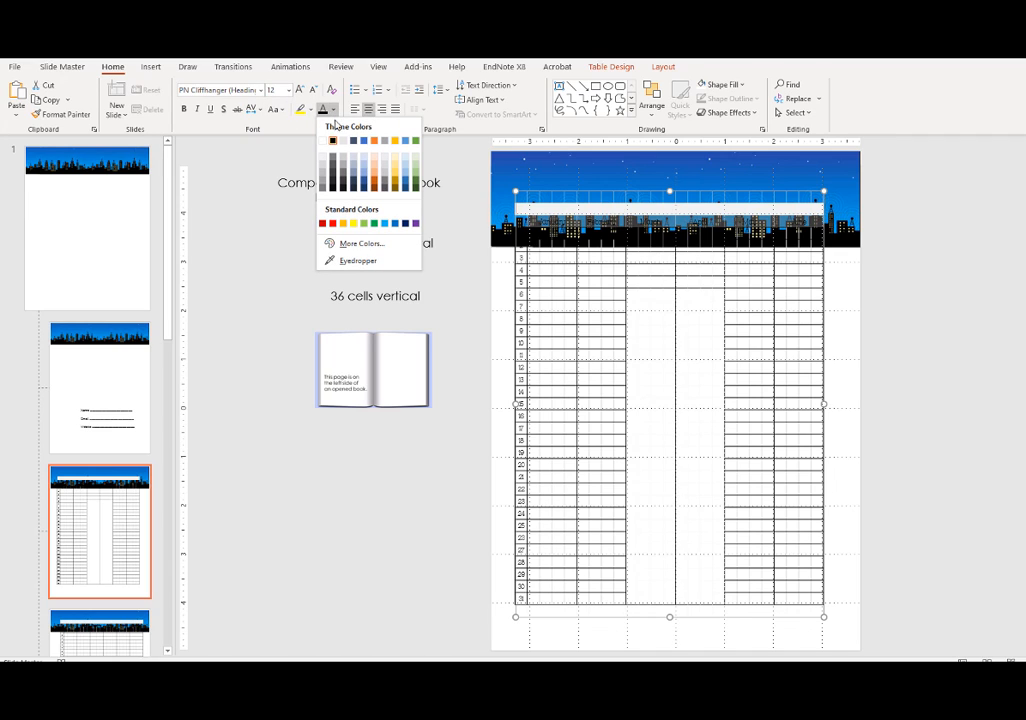
left_click(323, 145)
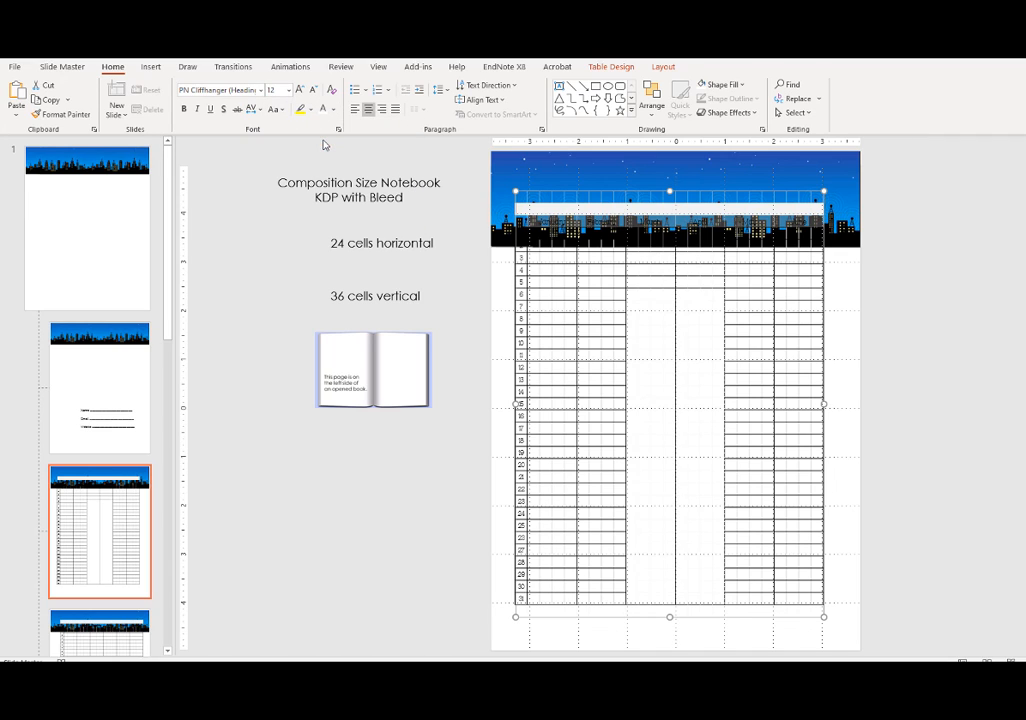
left_click(958, 295)
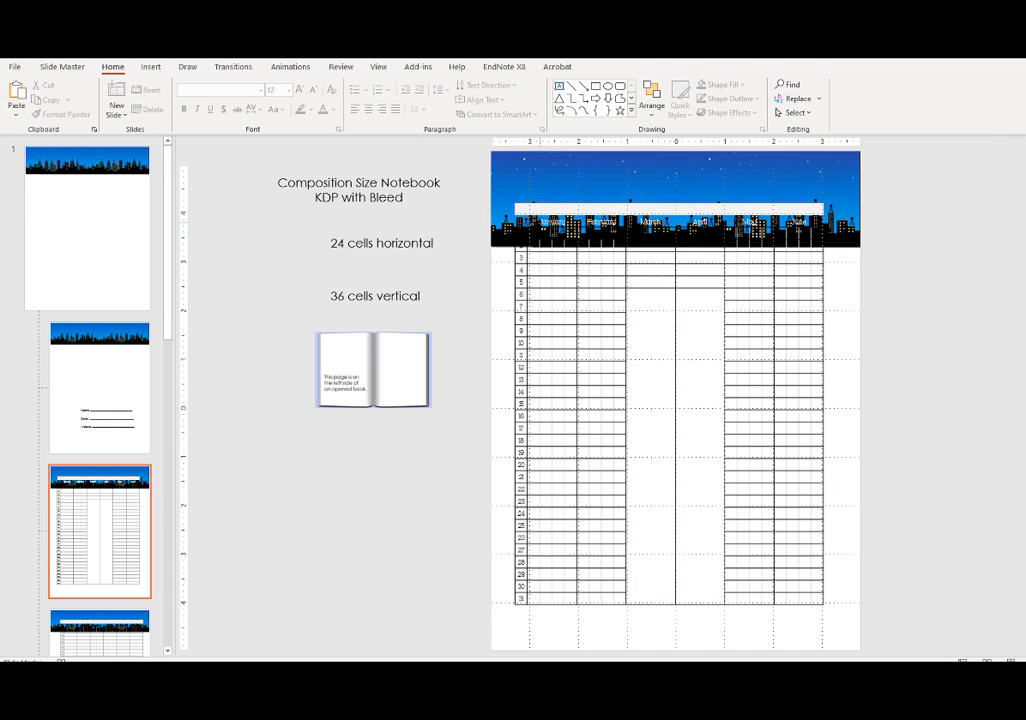
Step: Shade the January to June heading cells black behind the white month names
left_click_drag(540, 221, 798, 221)
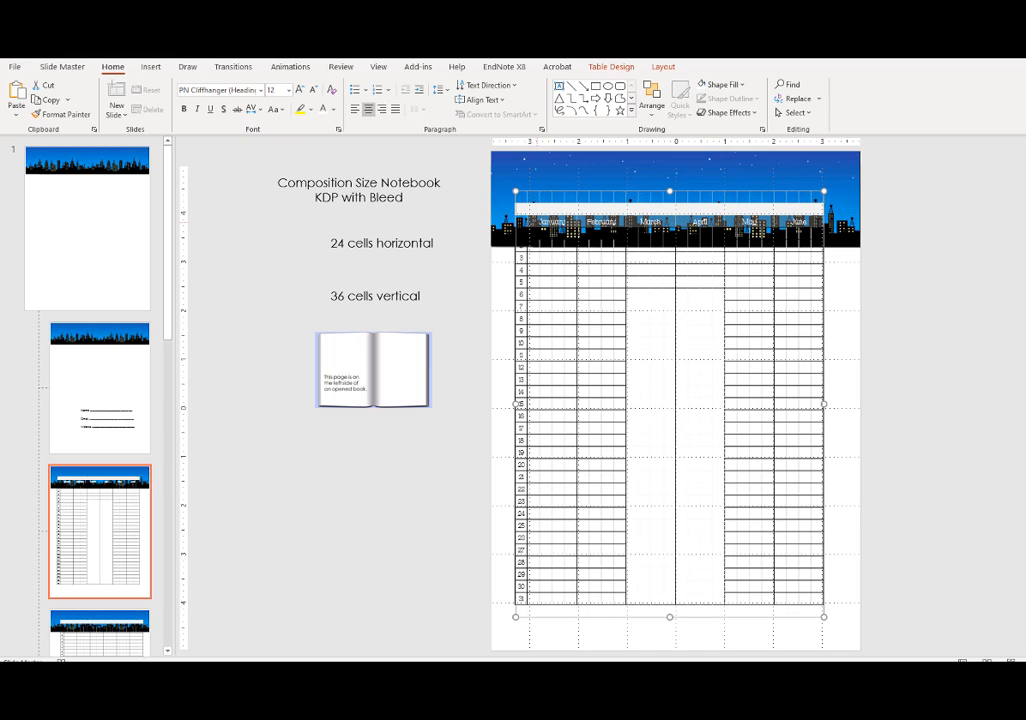
left_click(611, 66)
left_click(495, 86)
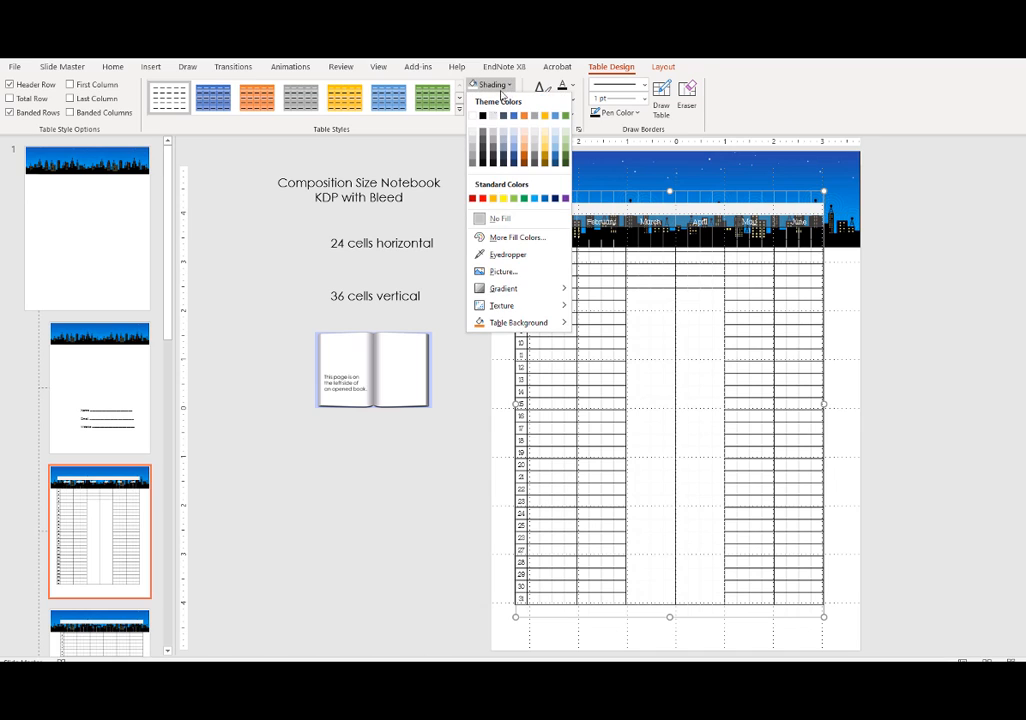
key("Escape")
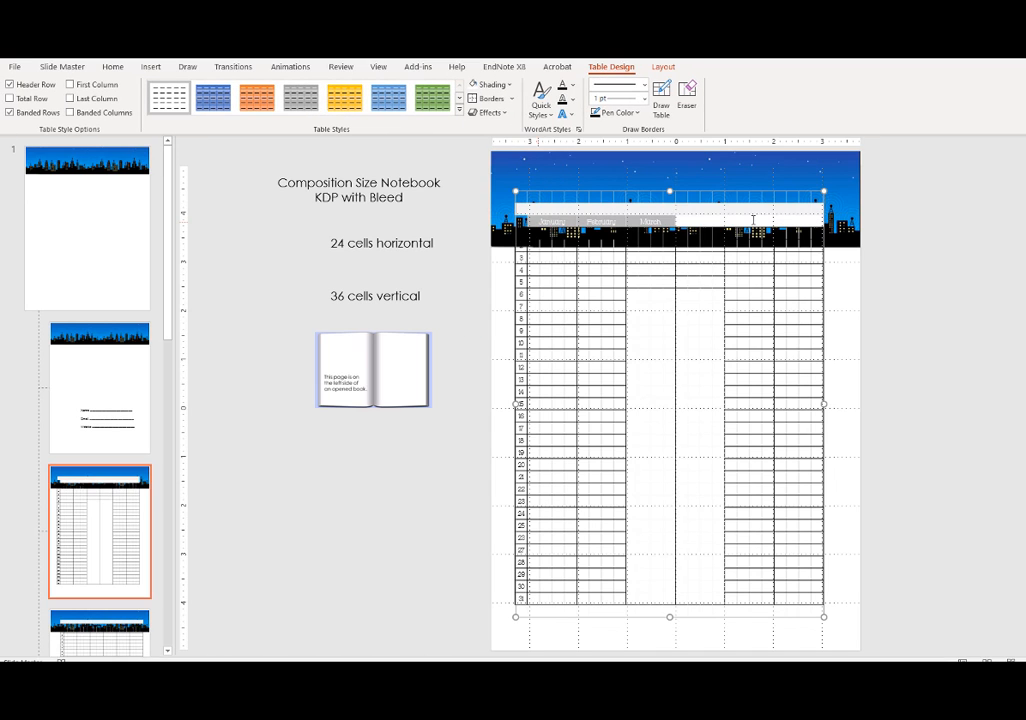
left_click(495, 86)
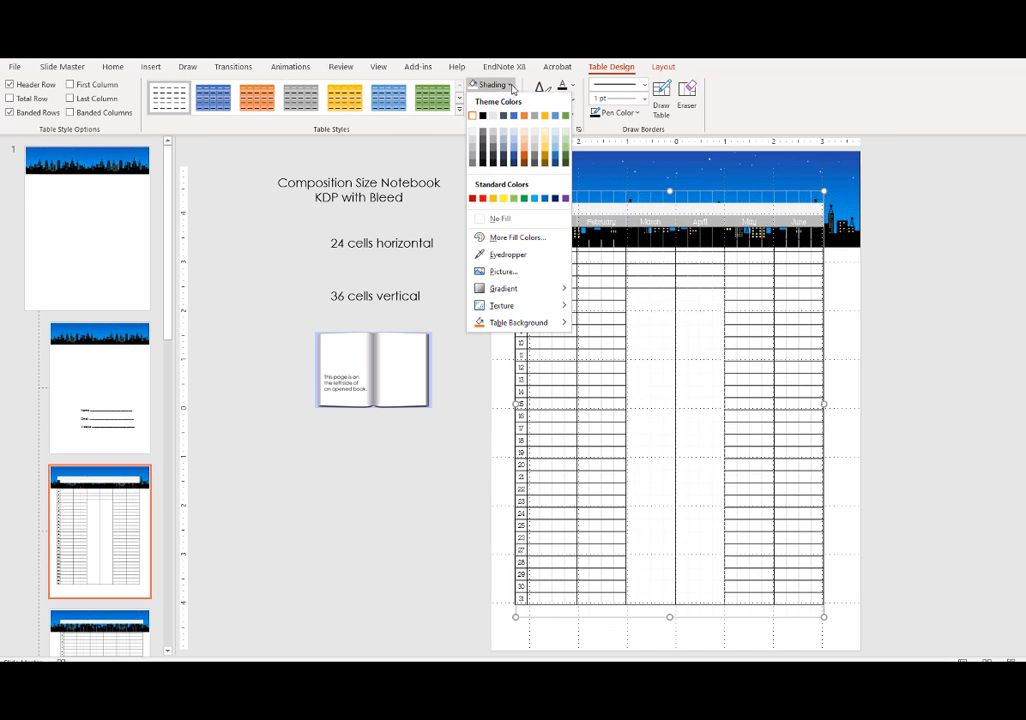
key("Escape")
left_click(110, 545)
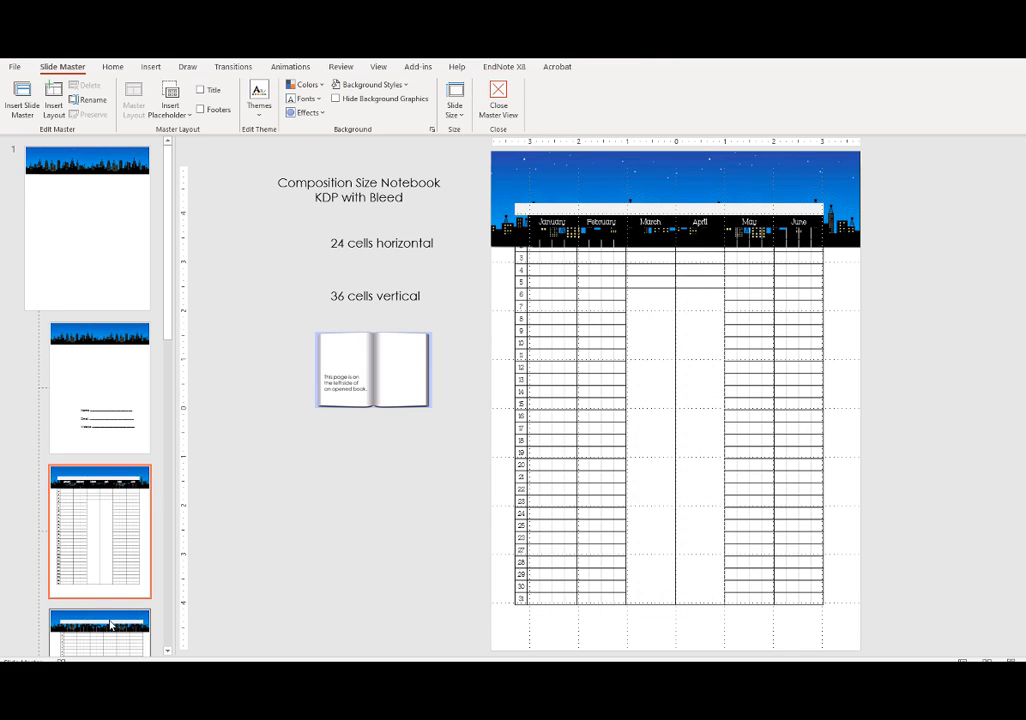
Step: Check how the skyline picture overlaps the headings and tables on the remaining layouts
left_click(100, 625)
left_click(125, 514)
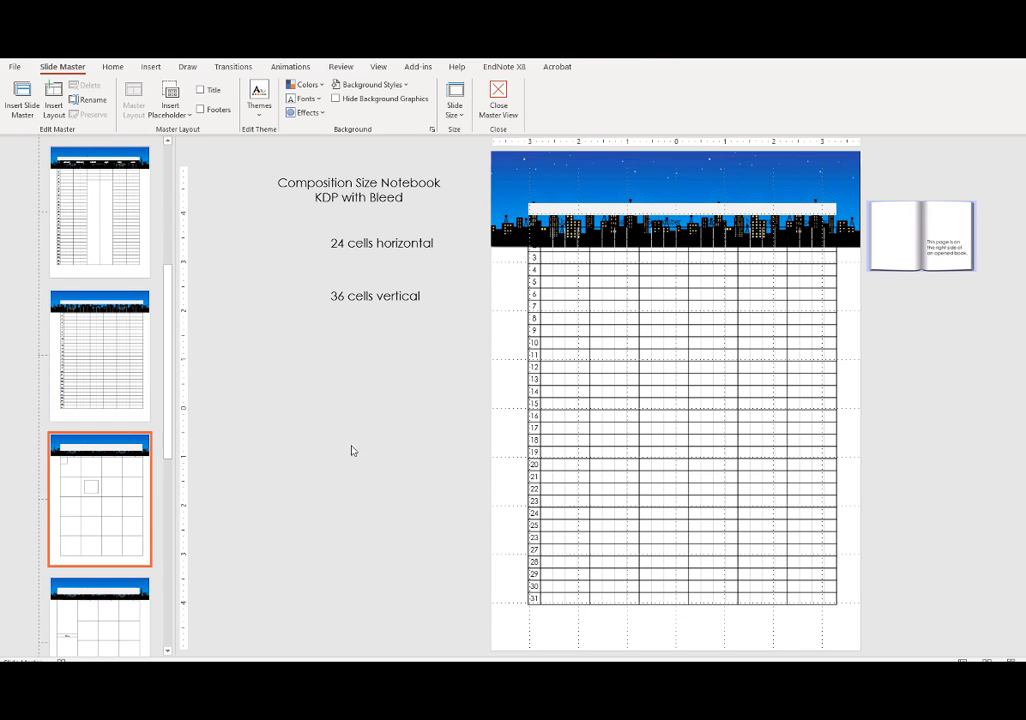
scroll(157, 490, "down", 3)
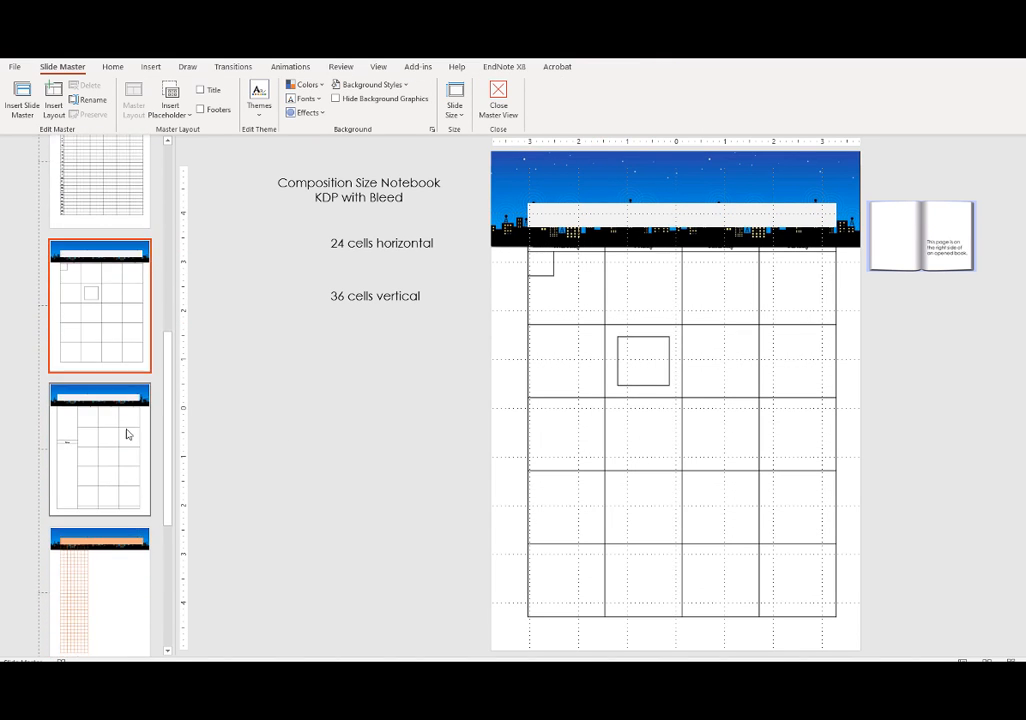
left_click(128, 433)
scroll(119, 499, "down", 3)
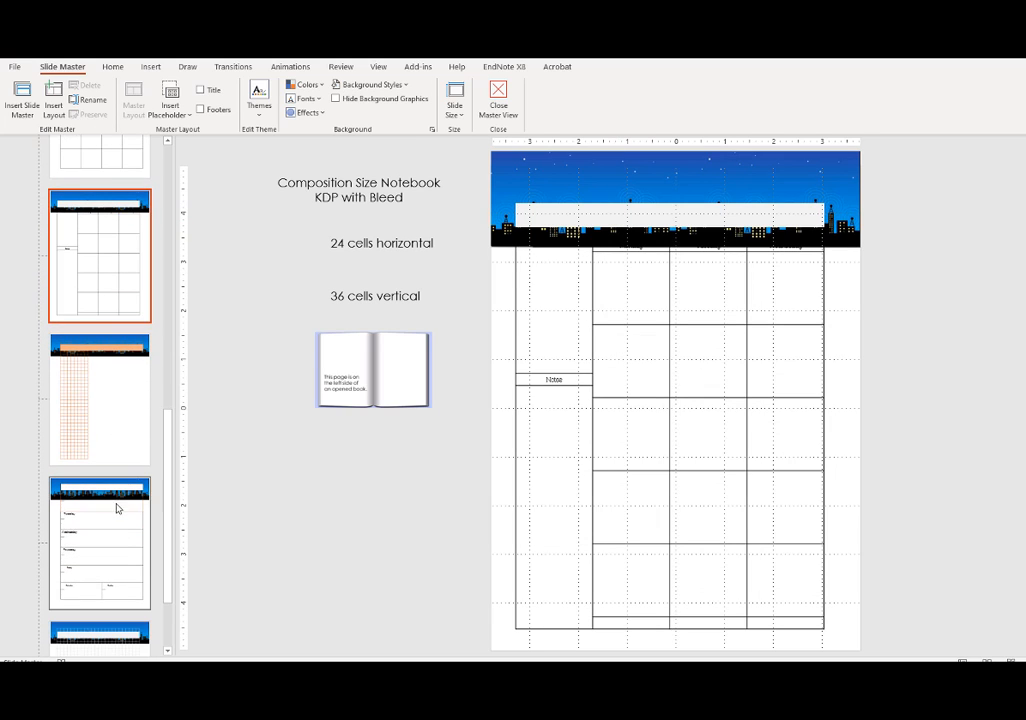
Step: Recolor the skyline picture on the slide master with the light gray variation
left_click(720, 222)
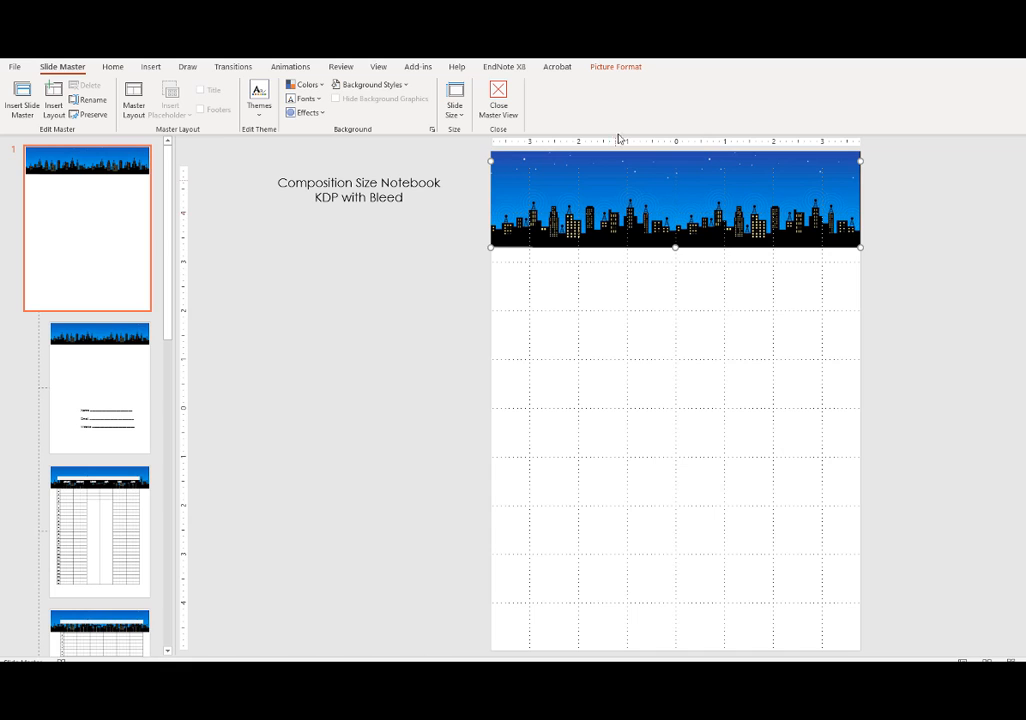
left_click(617, 68)
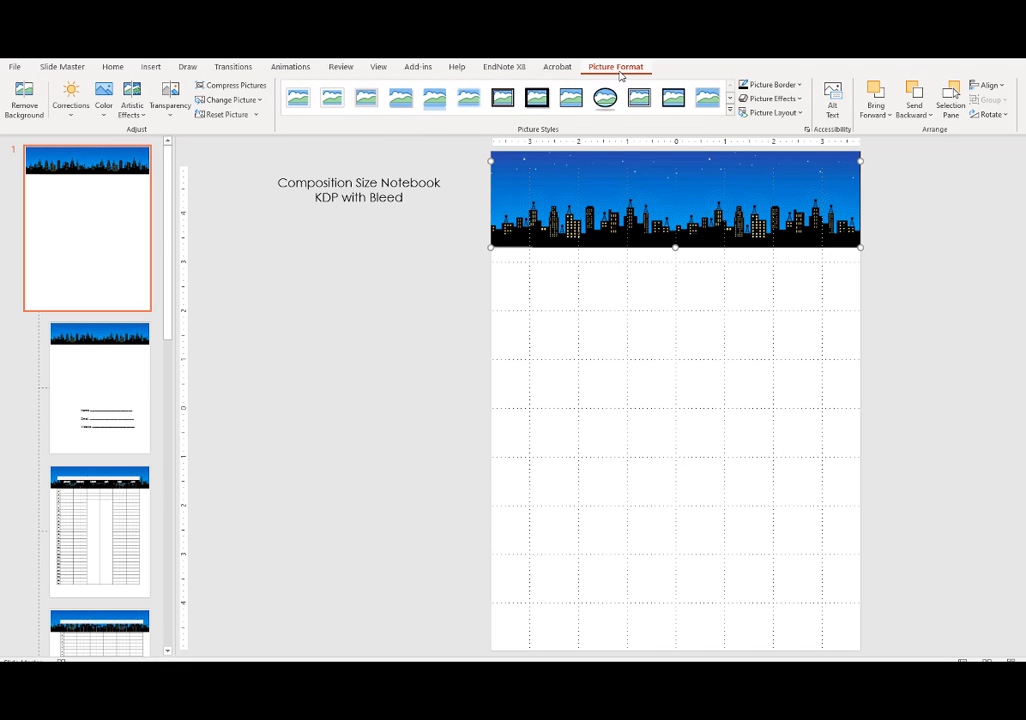
left_click(103, 114)
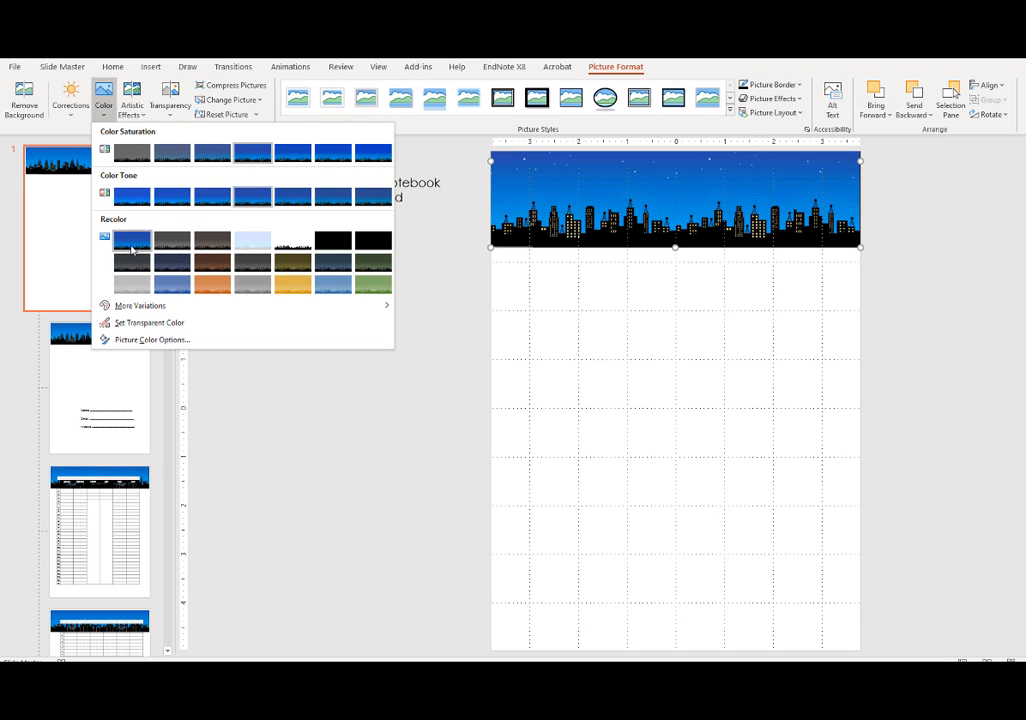
left_click(130, 286)
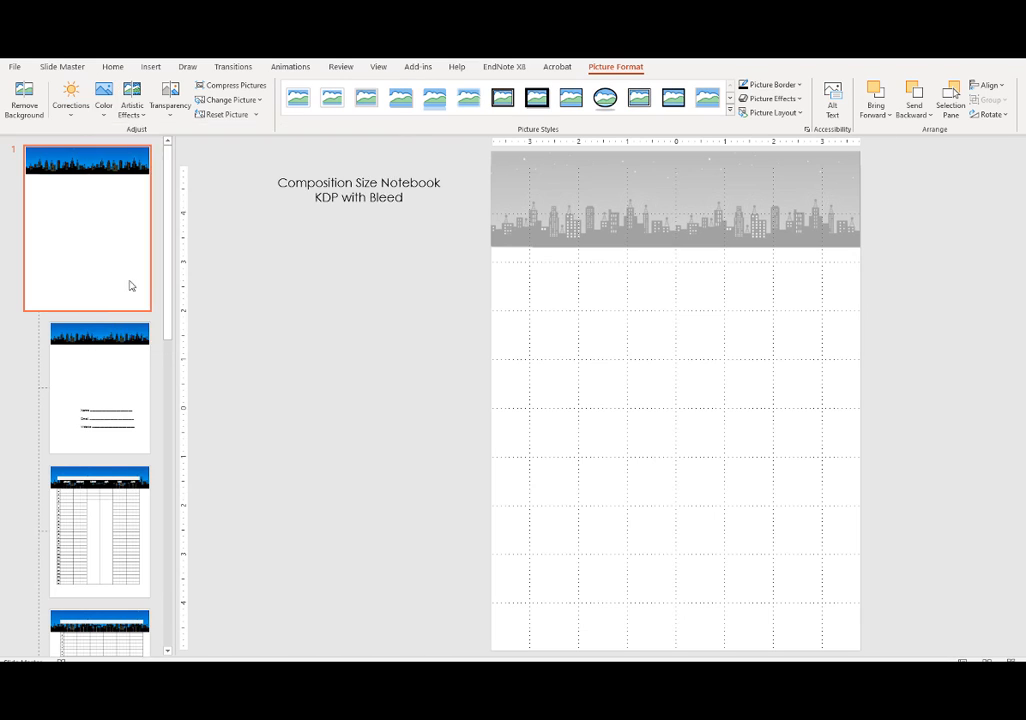
Step: Apply a brighter, higher-contrast correction preset to the gray skyline picture and fade it with a strong transparency preset
left_click(71, 112)
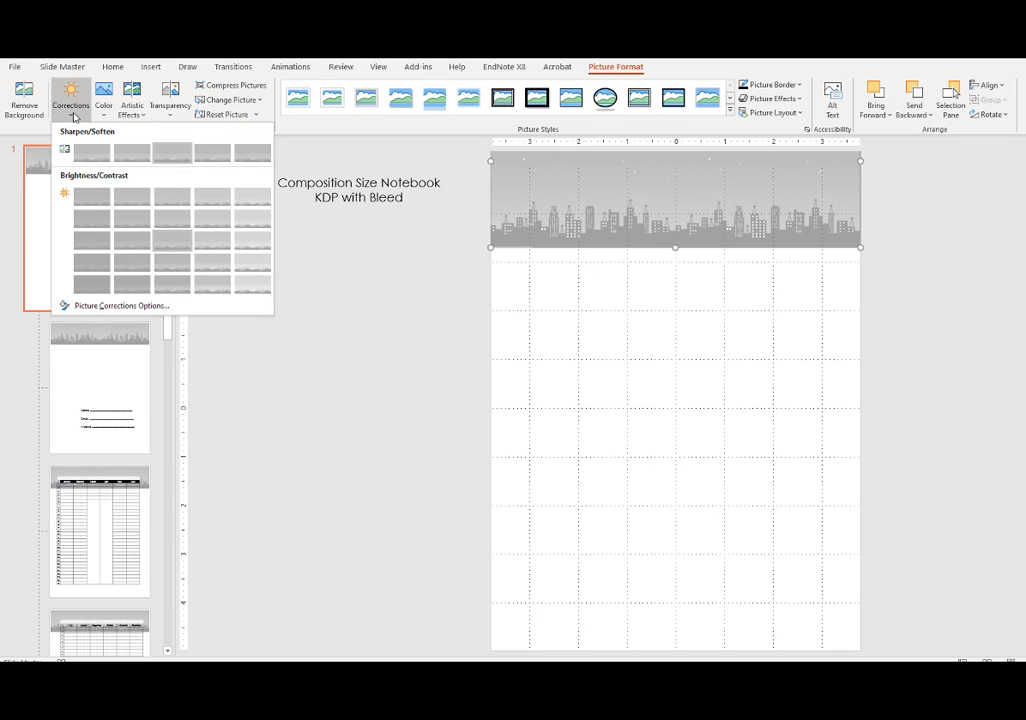
left_click(250, 262)
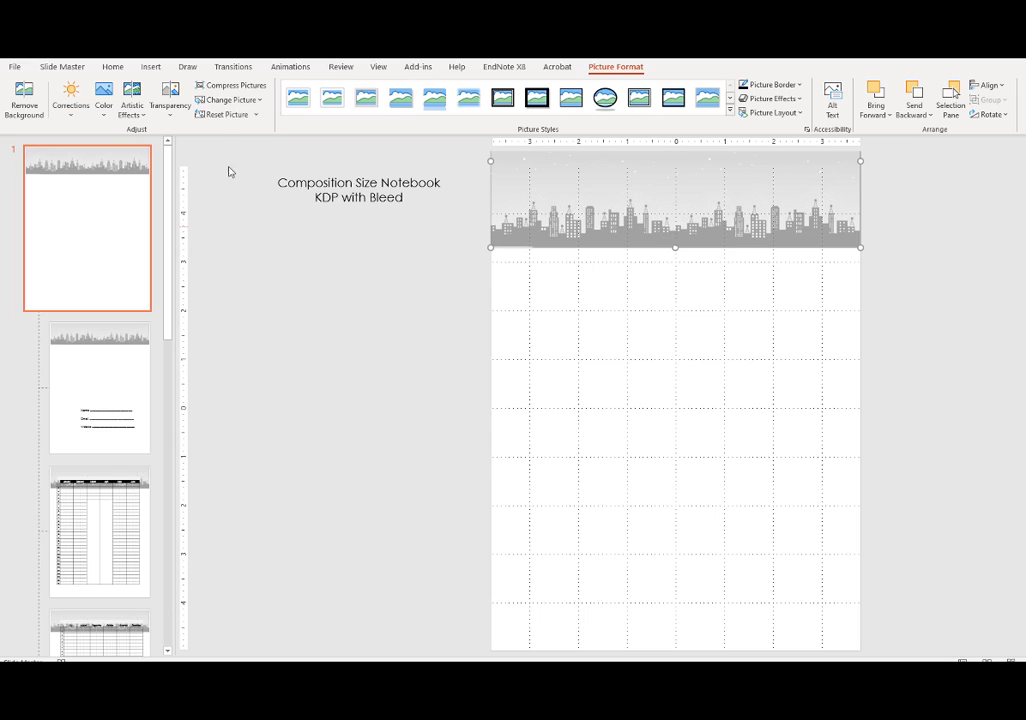
left_click(174, 118)
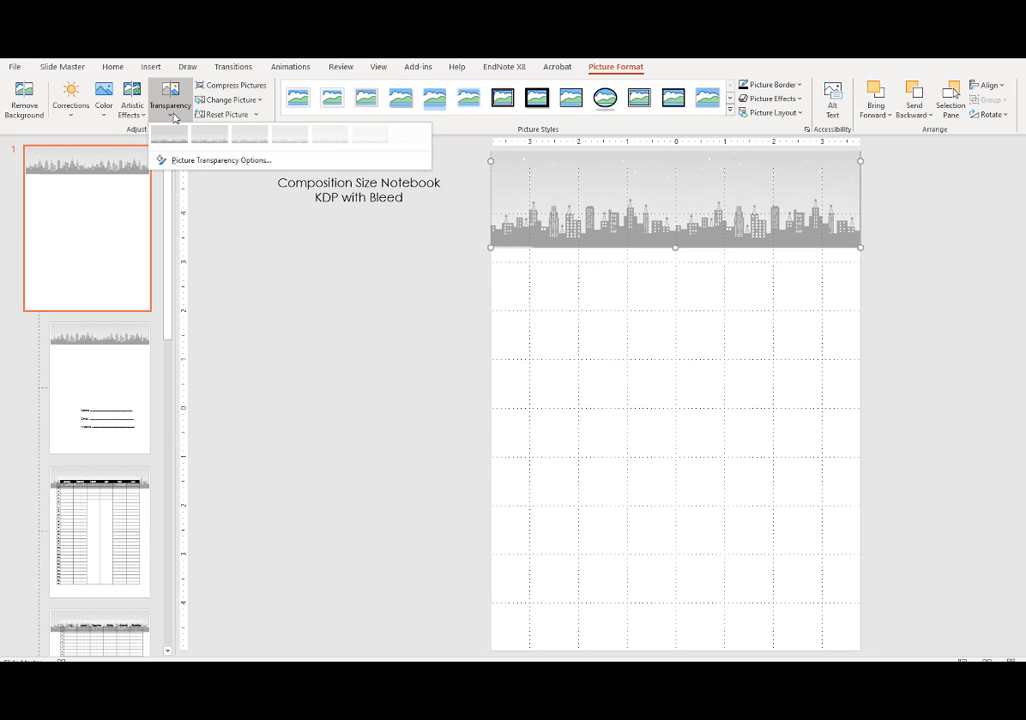
left_click(330, 141)
left_click(348, 298)
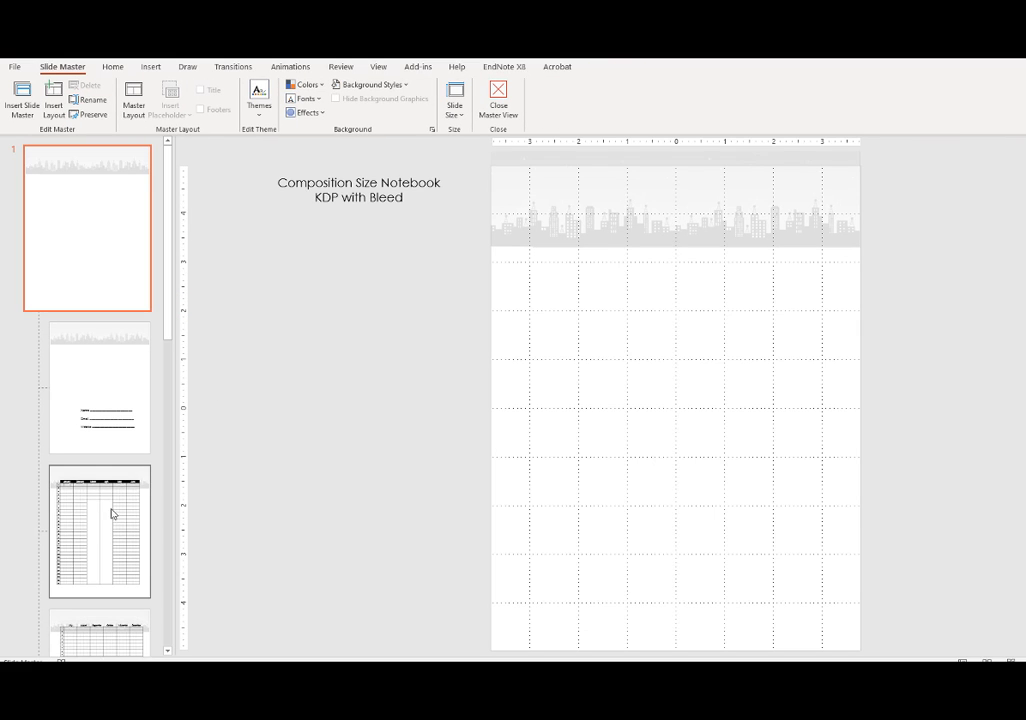
Step: Set the blank title cell above the Monday to Wednesday calendar table to No Fill so the faded skyline shows through
left_click(112, 514)
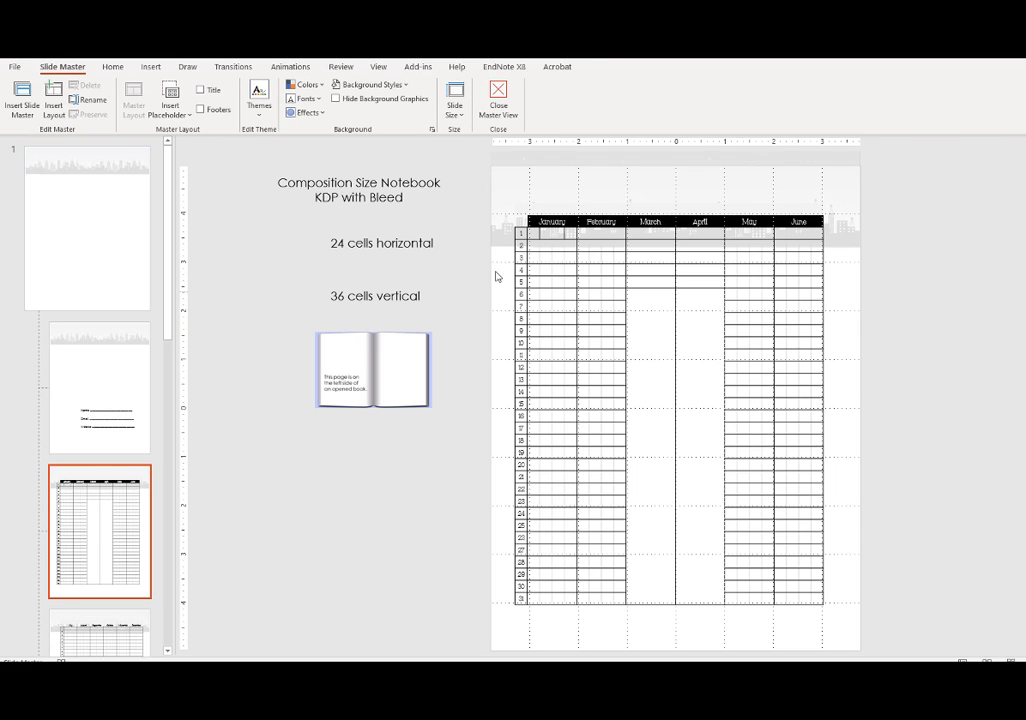
scroll(895, 253, "down", 2)
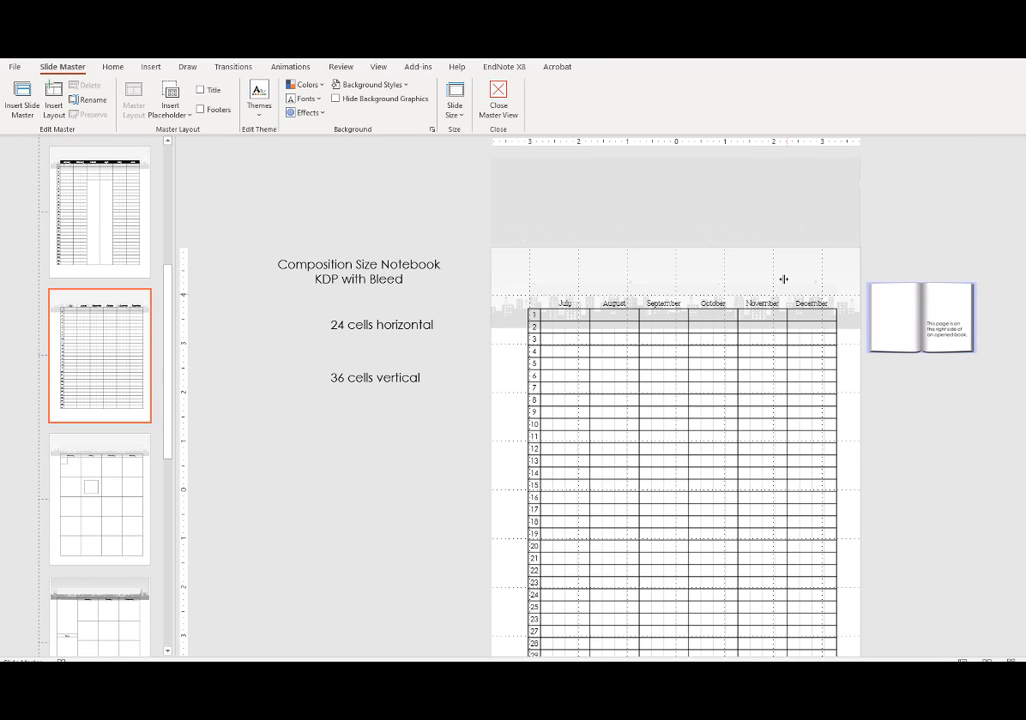
scroll(722, 253, "down", 1)
scroll(550, 297, "down", 1)
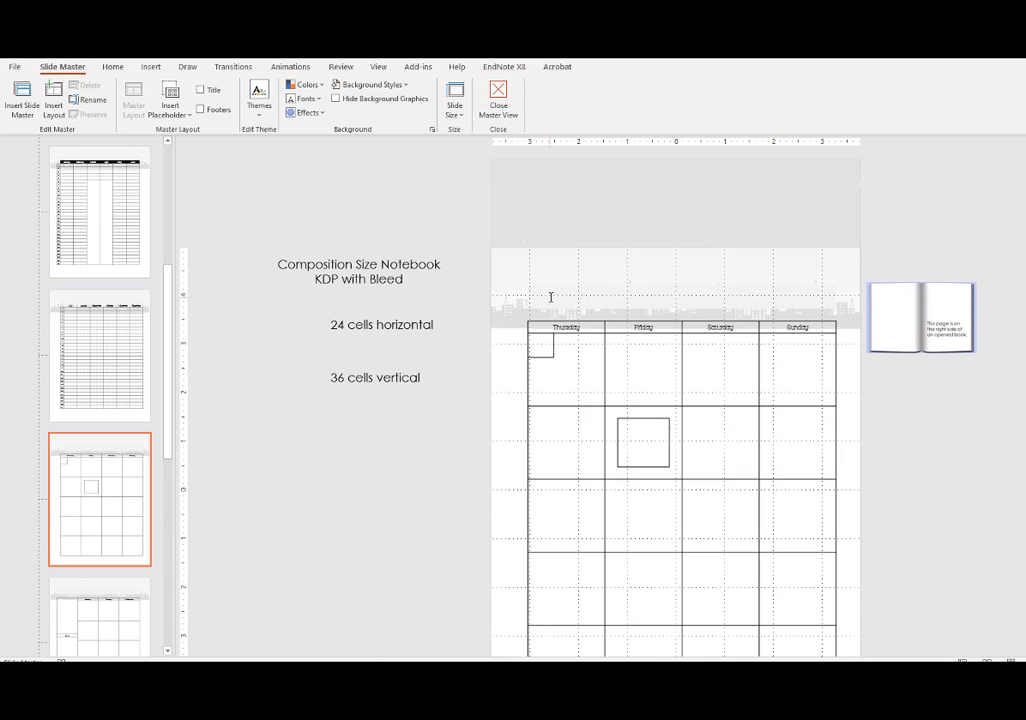
scroll(100, 480, "down", 2)
left_click(94, 435)
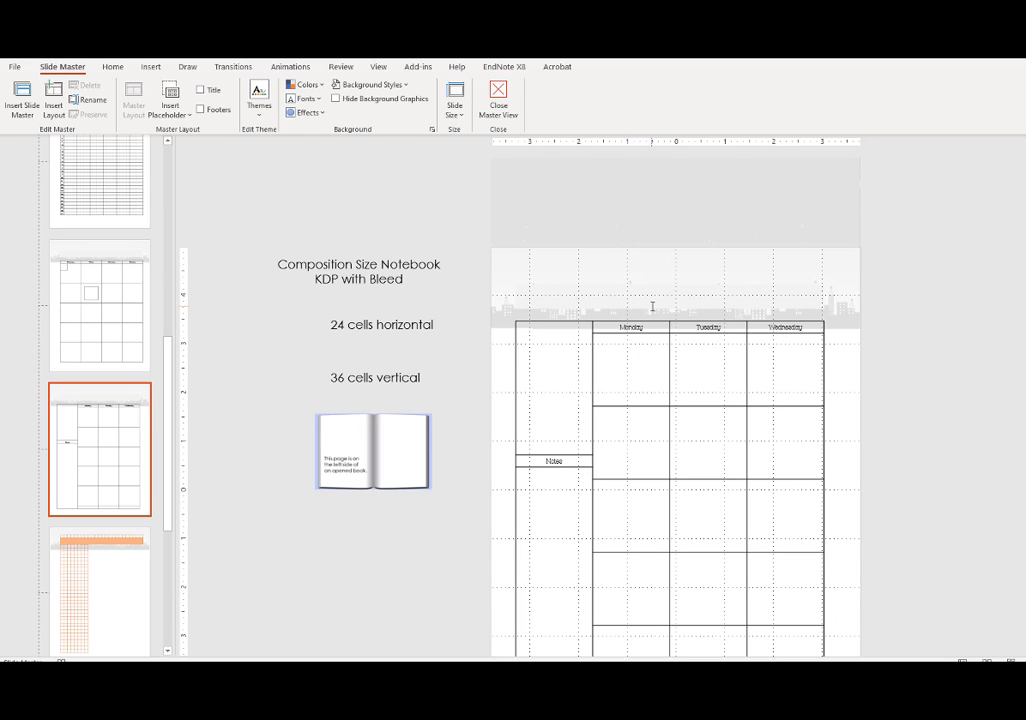
left_click(570, 298)
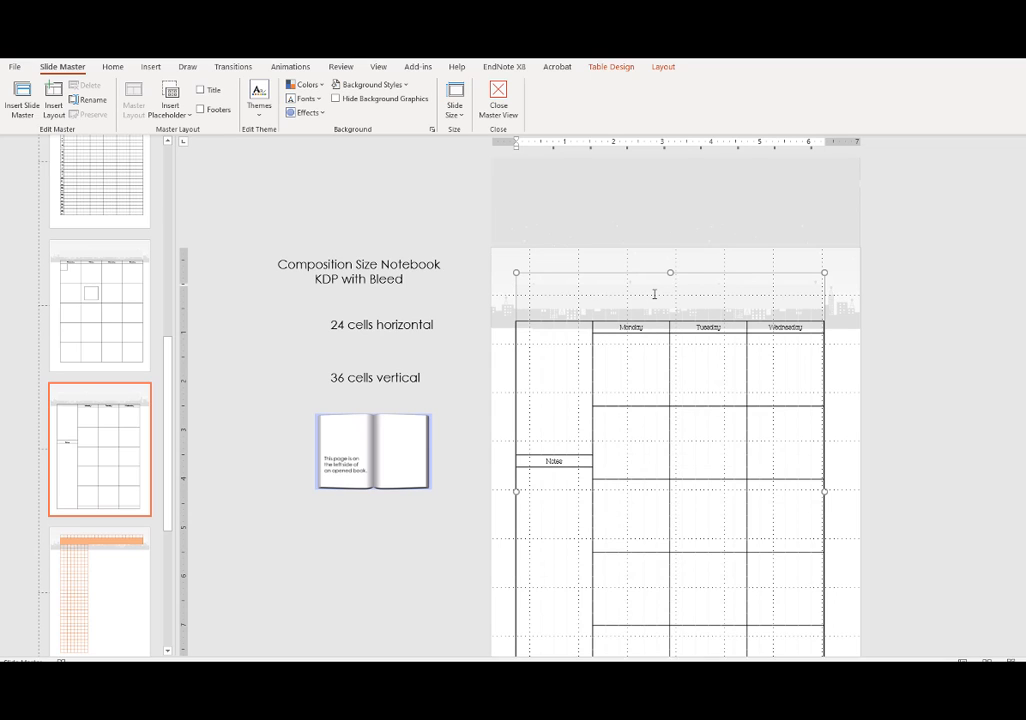
left_click(620, 68)
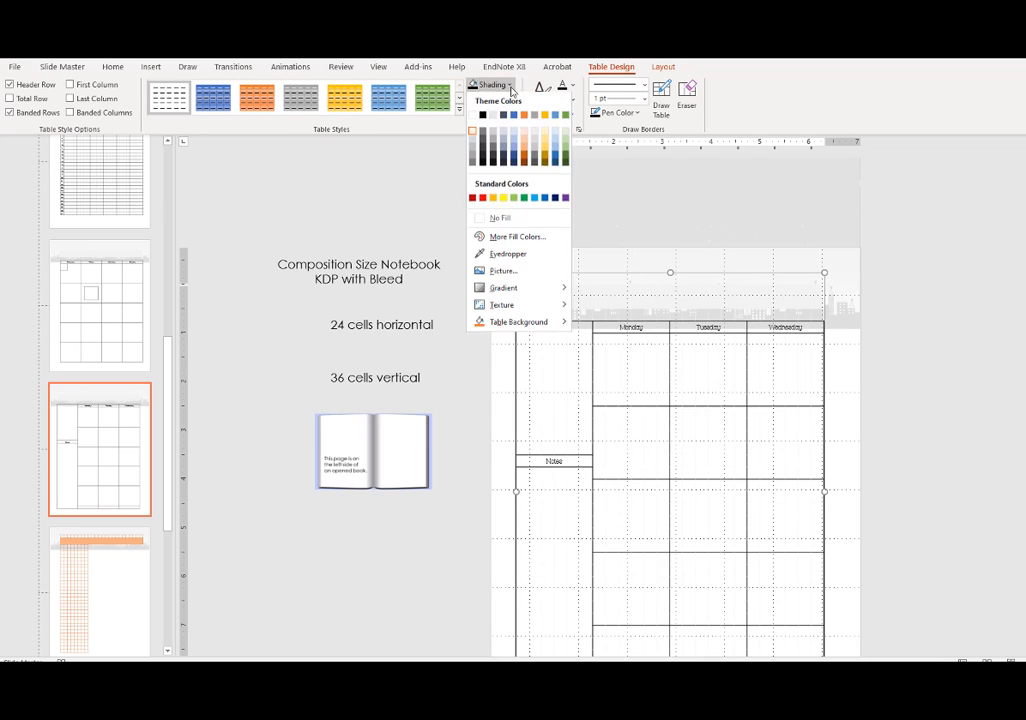
left_click(495, 84)
left_click(482, 219)
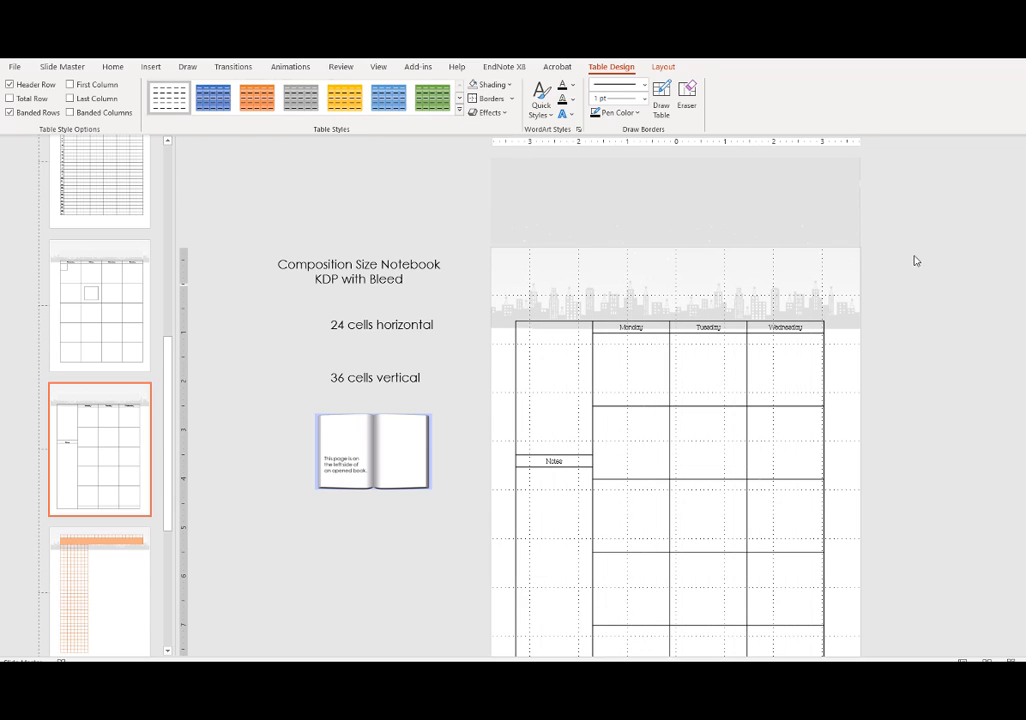
left_click(914, 259)
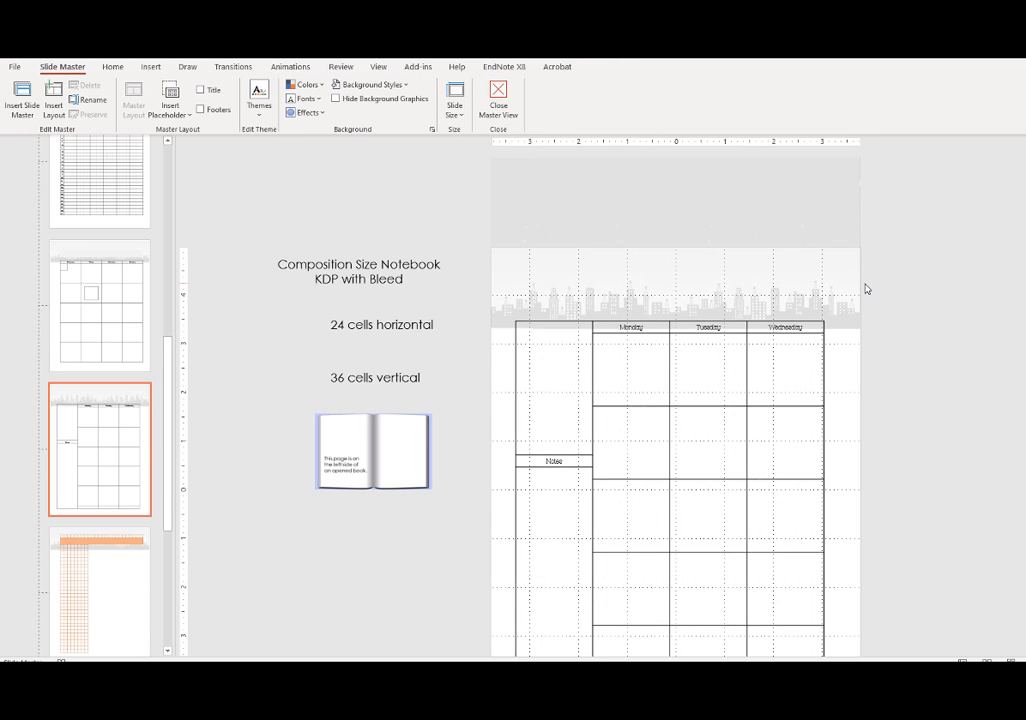
Step: Remove the orange shading from the wide title cell on the orange grid layout
left_click(96, 543)
left_click(673, 300)
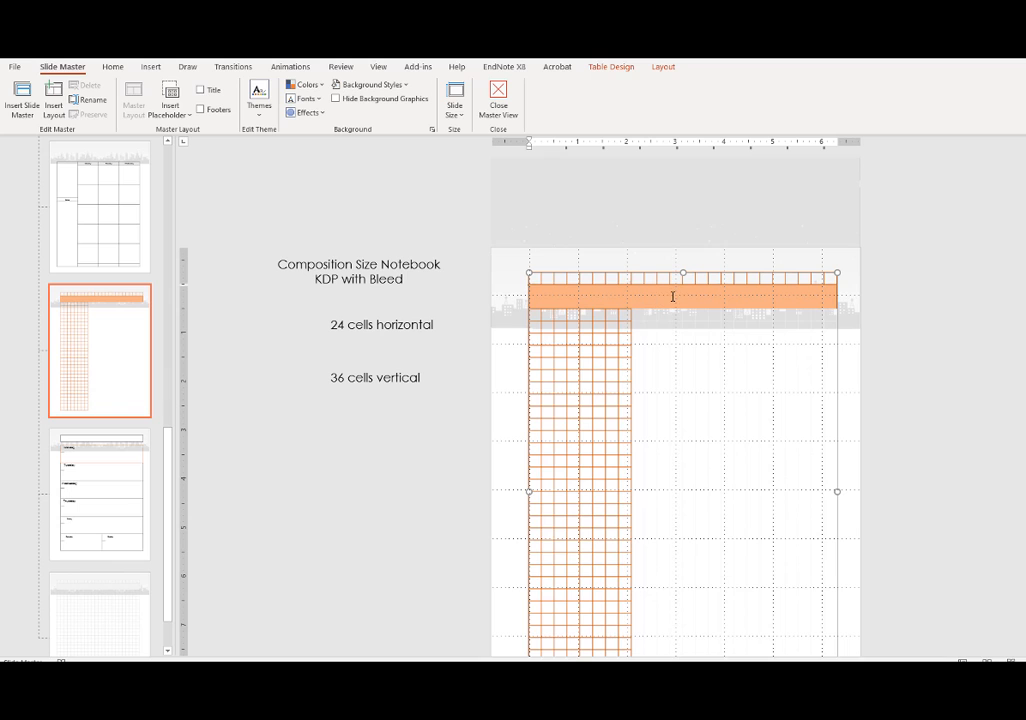
left_click(611, 67)
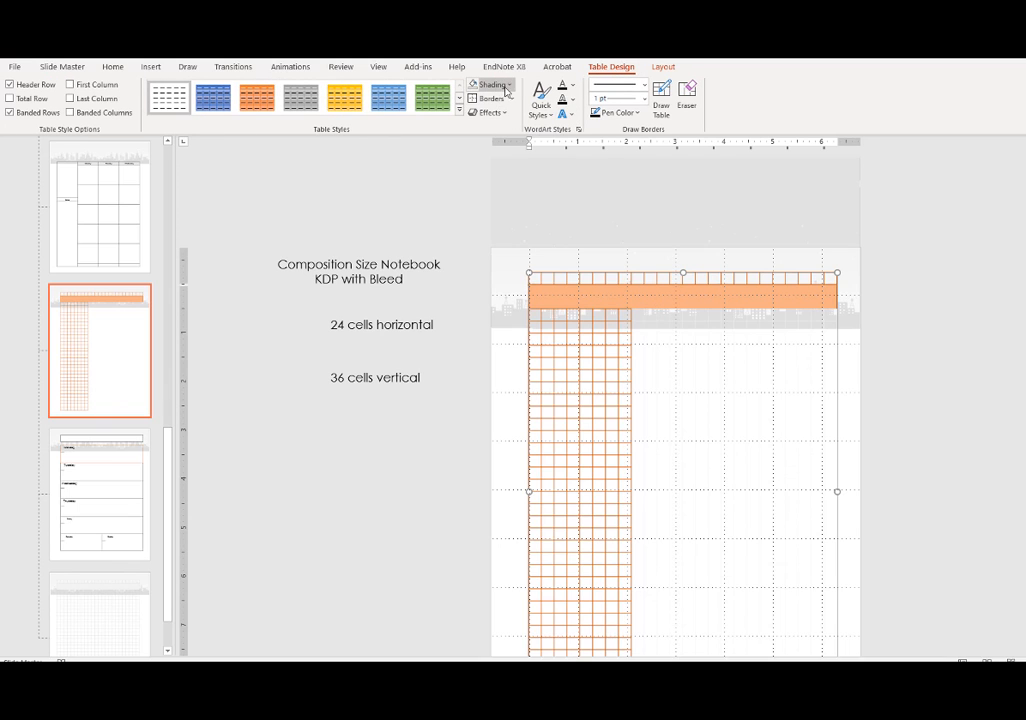
left_click(506, 86)
left_click(494, 218)
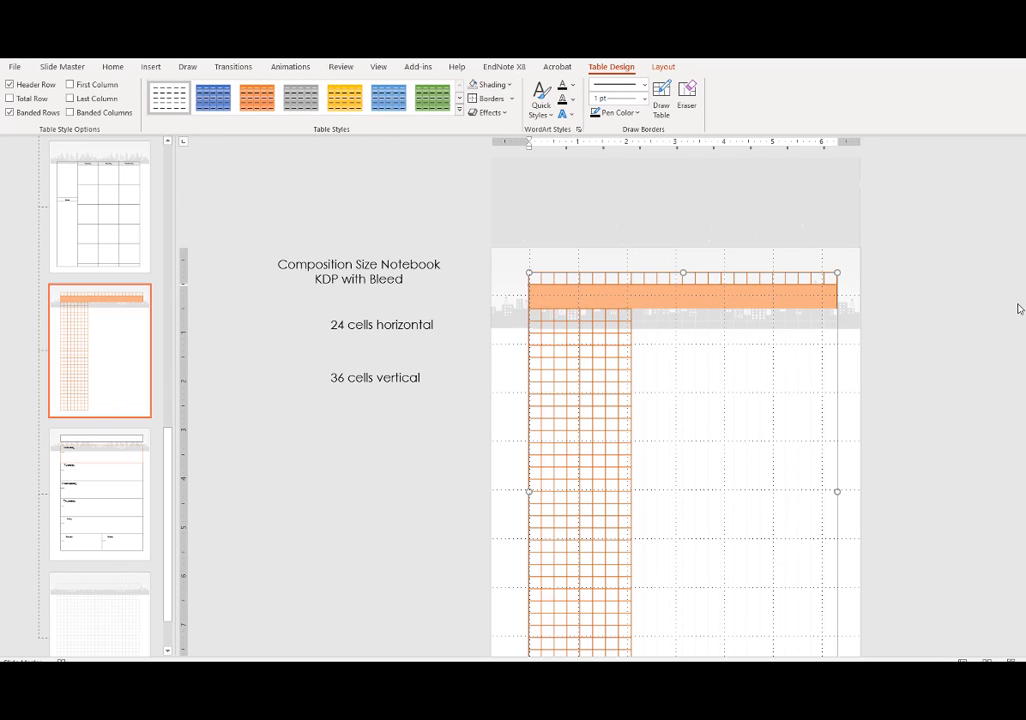
left_click(702, 315)
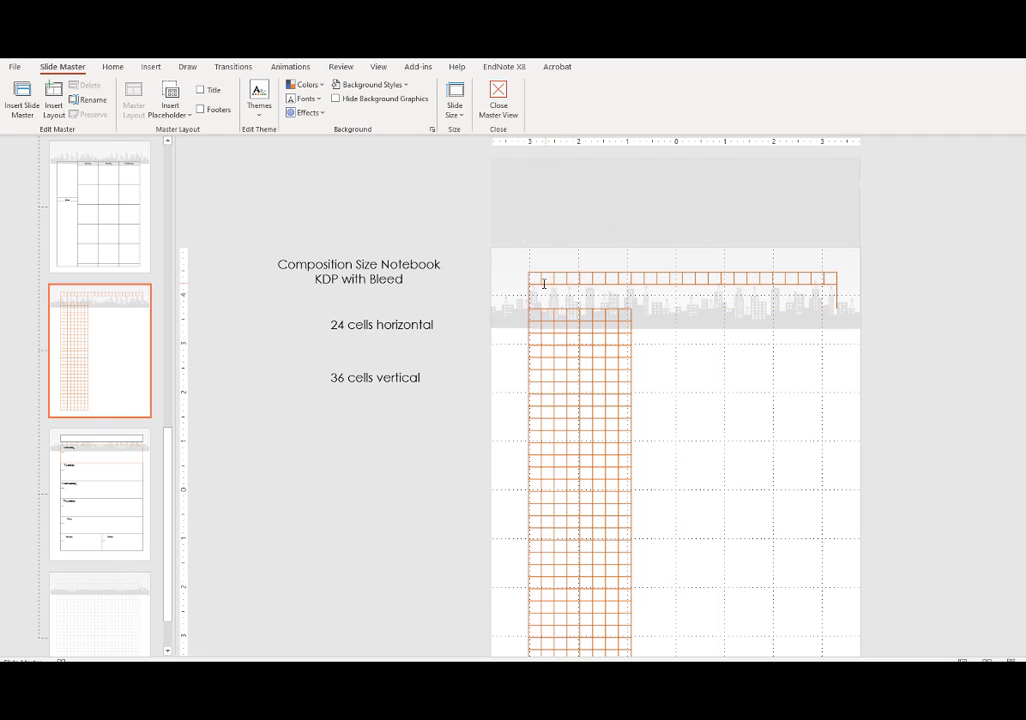
Step: Remove all borders from the upper rows of the orange grid table that overlap the skyline
left_click_drag(535, 279, 827, 326)
left_click(490, 98)
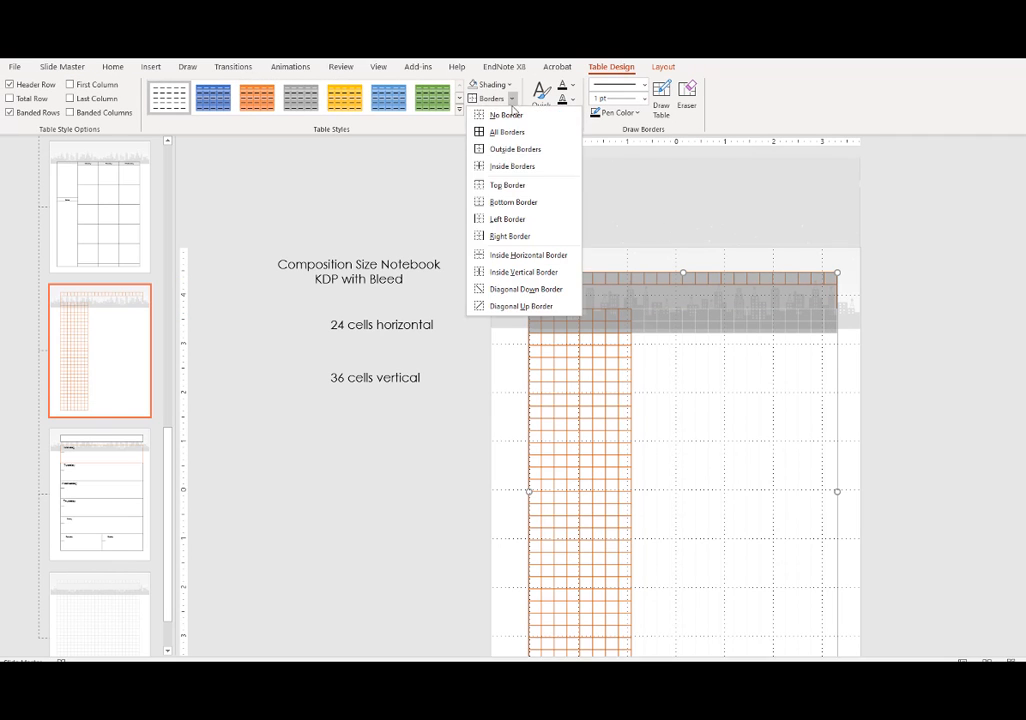
left_click(495, 112)
left_click(484, 262)
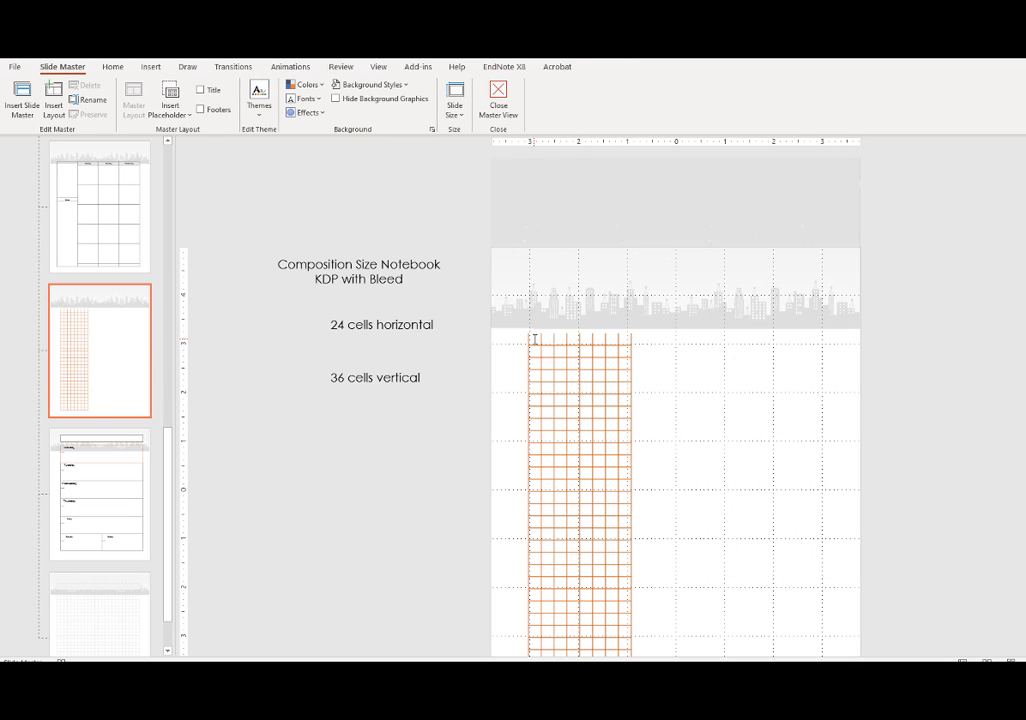
Step: Add a dark orange top border to the first grid row just below the skyline
left_click_drag(534, 340, 626, 340)
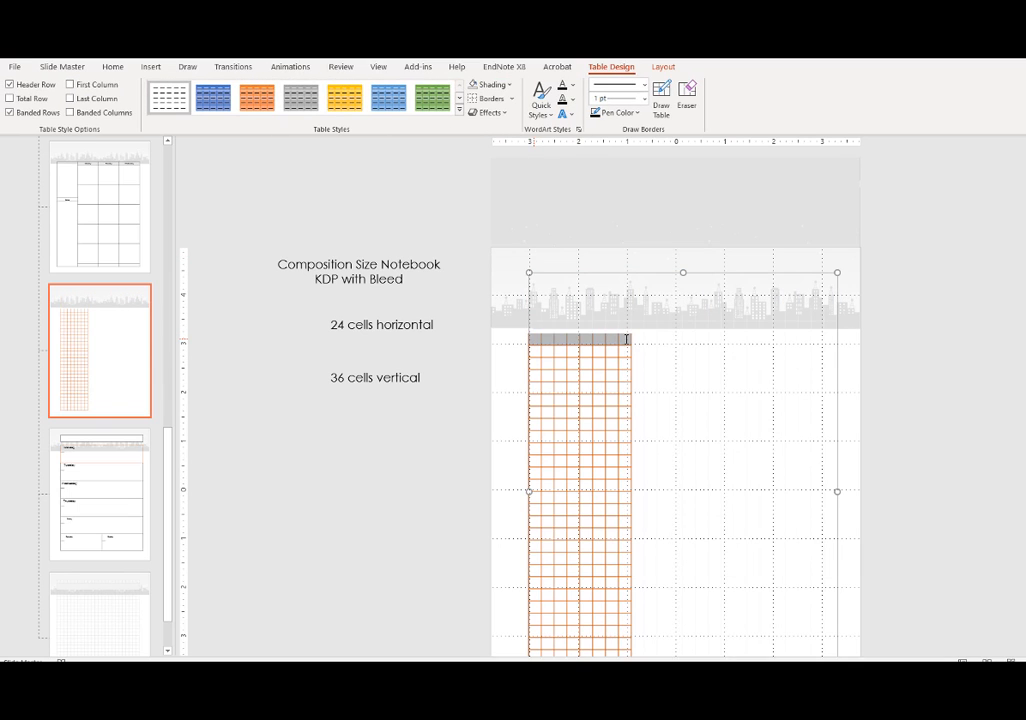
left_click(638, 113)
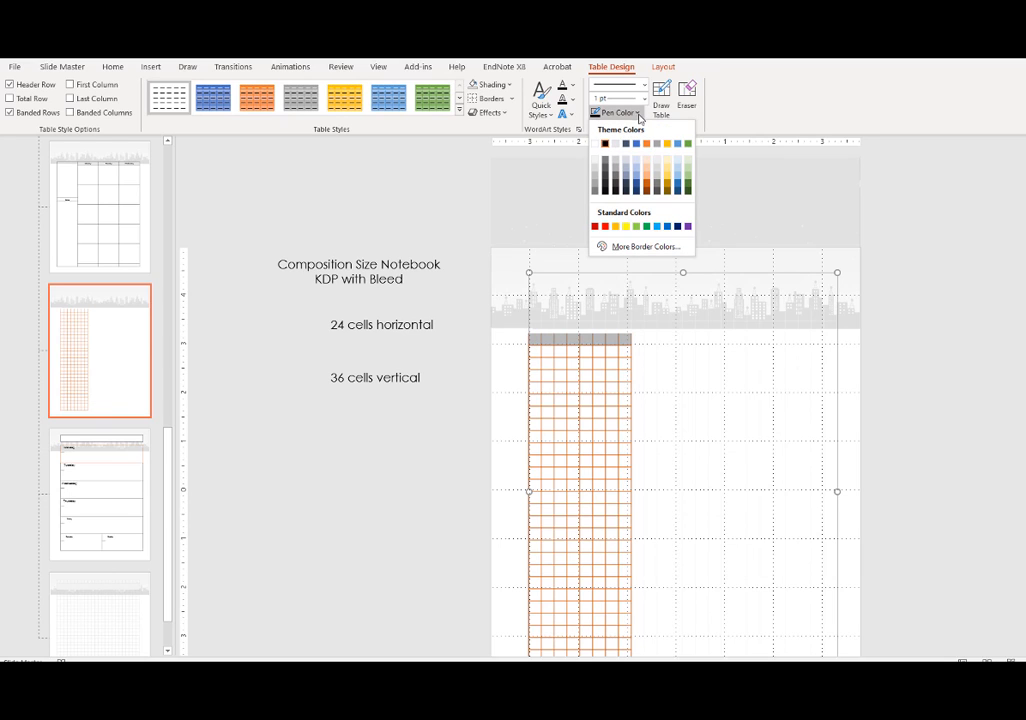
left_click(647, 188)
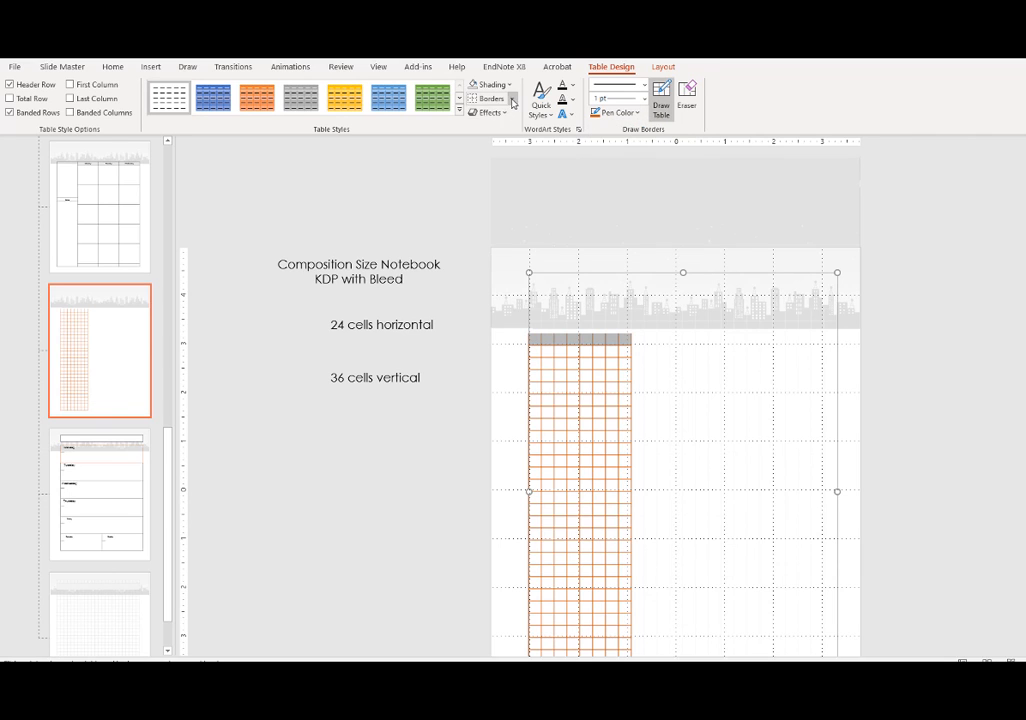
left_click(512, 101)
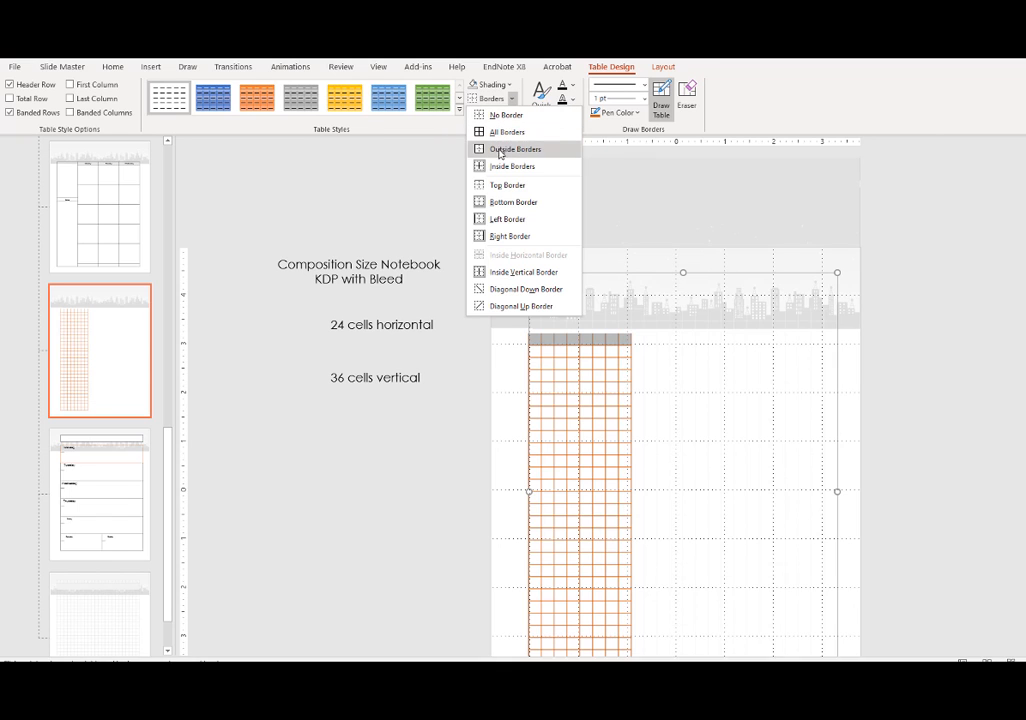
left_click(498, 187)
left_click(955, 312)
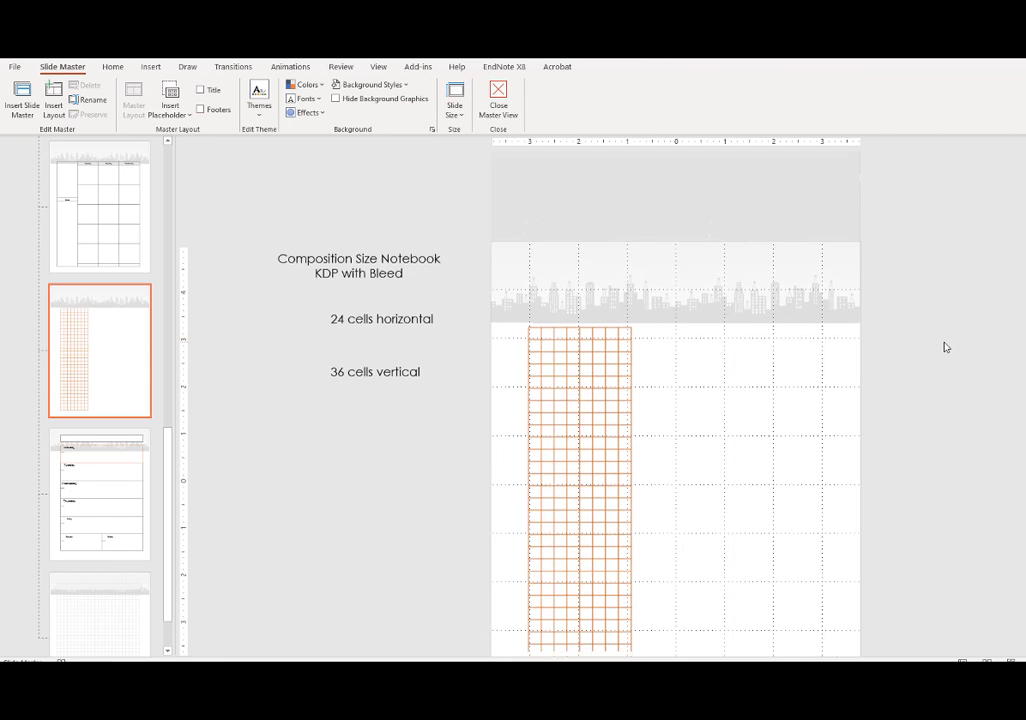
Step: Set the blank title cell above Monday on the weekly layout to No Fill
scroll(944, 346, "down", 2)
left_click(106, 479)
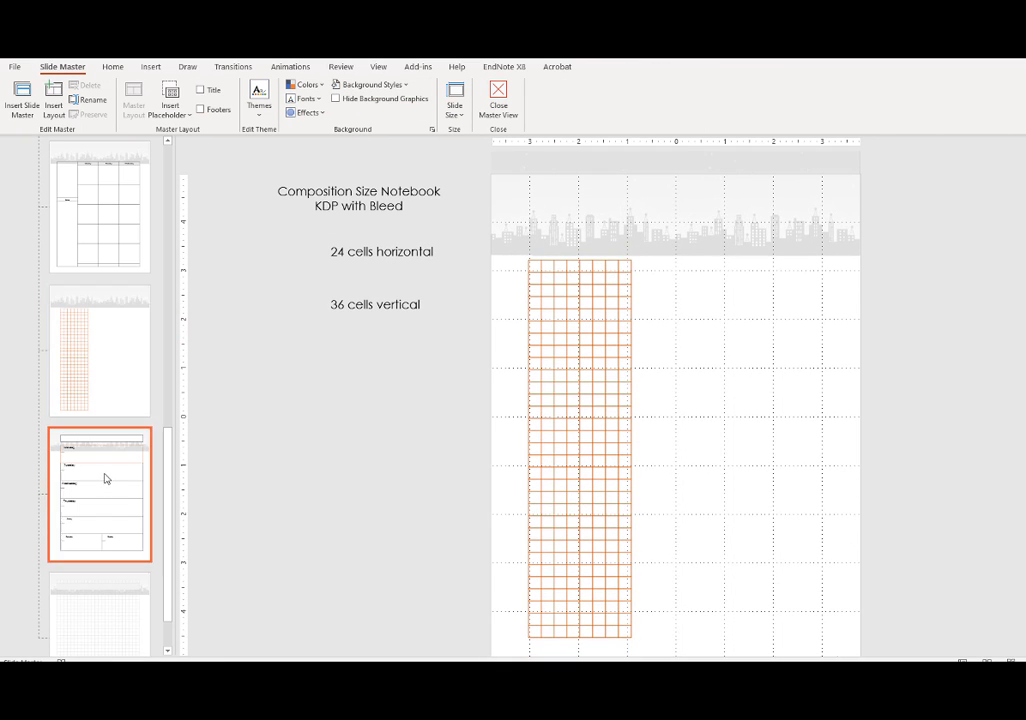
left_click(662, 209)
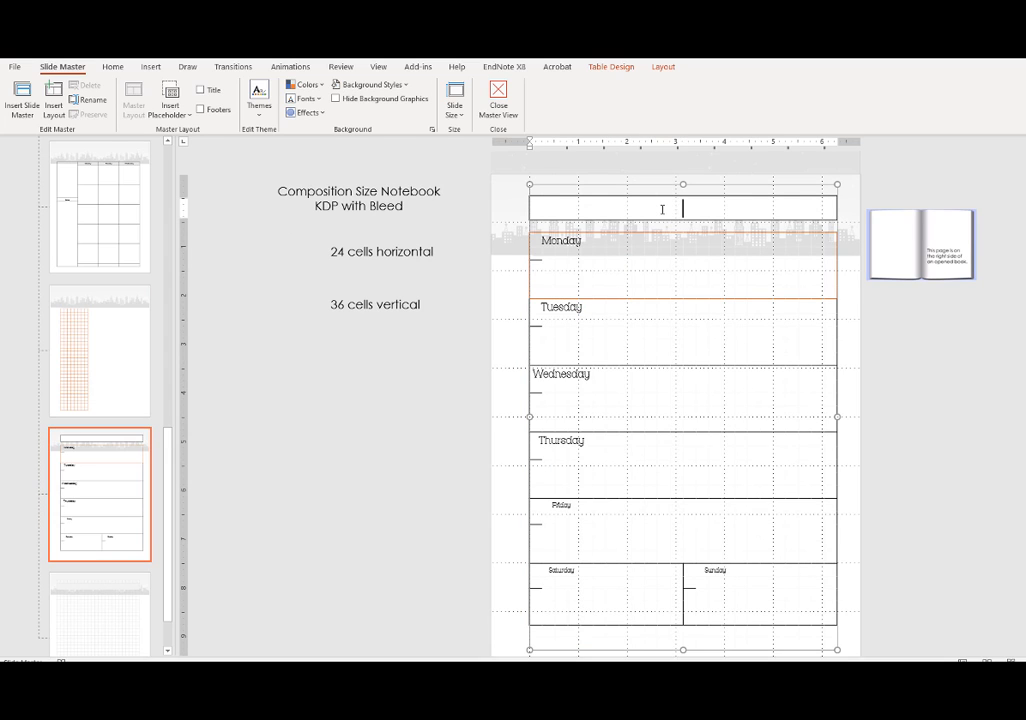
left_click(614, 67)
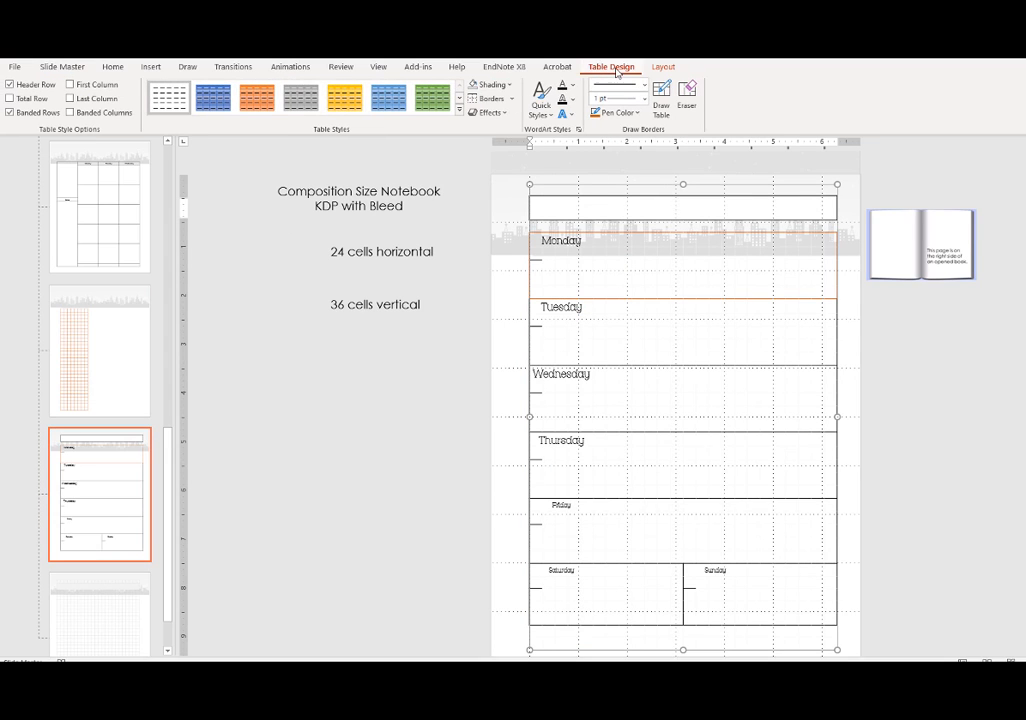
left_click(490, 84)
left_click(492, 219)
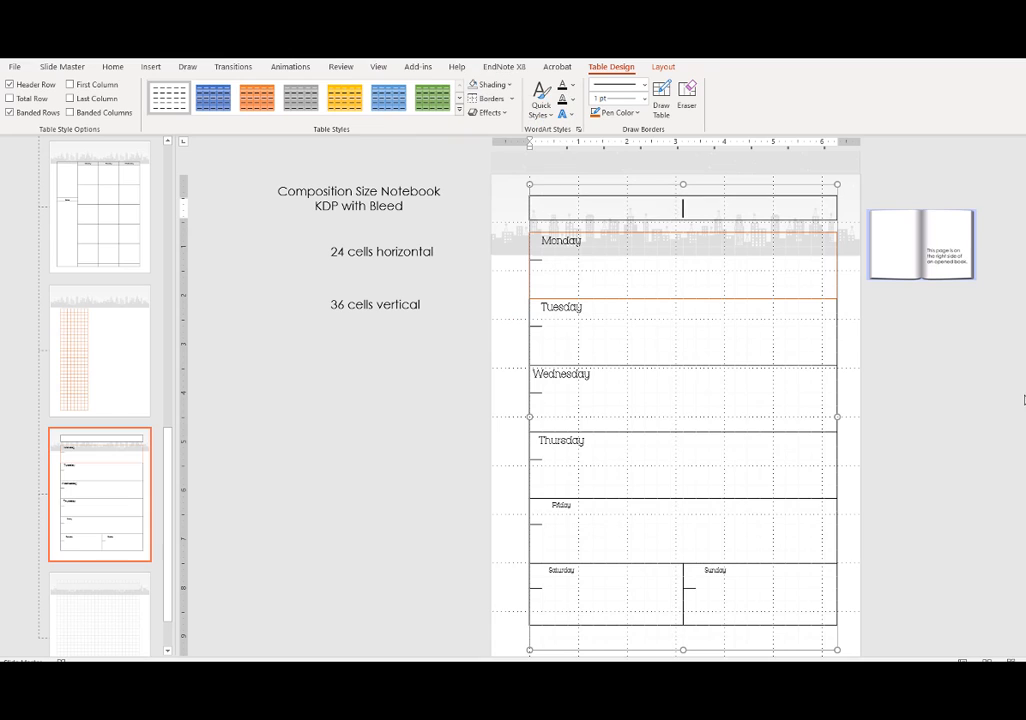
left_click(468, 228)
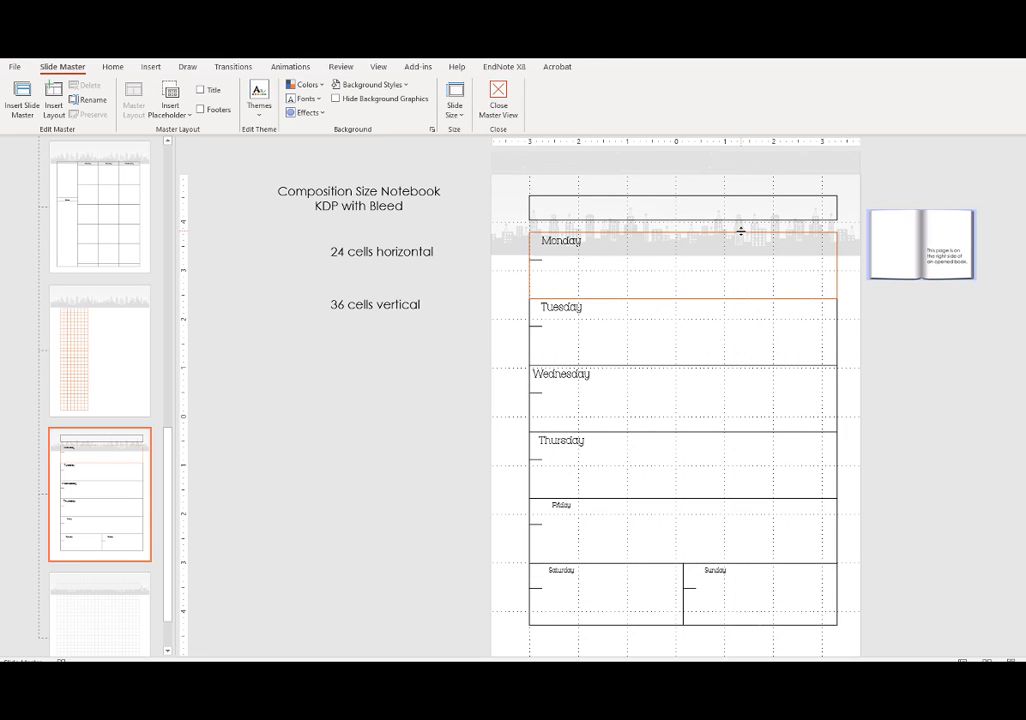
Step: Remove all borders from the blank title cell above Monday on the weekly layout
left_click(664, 207)
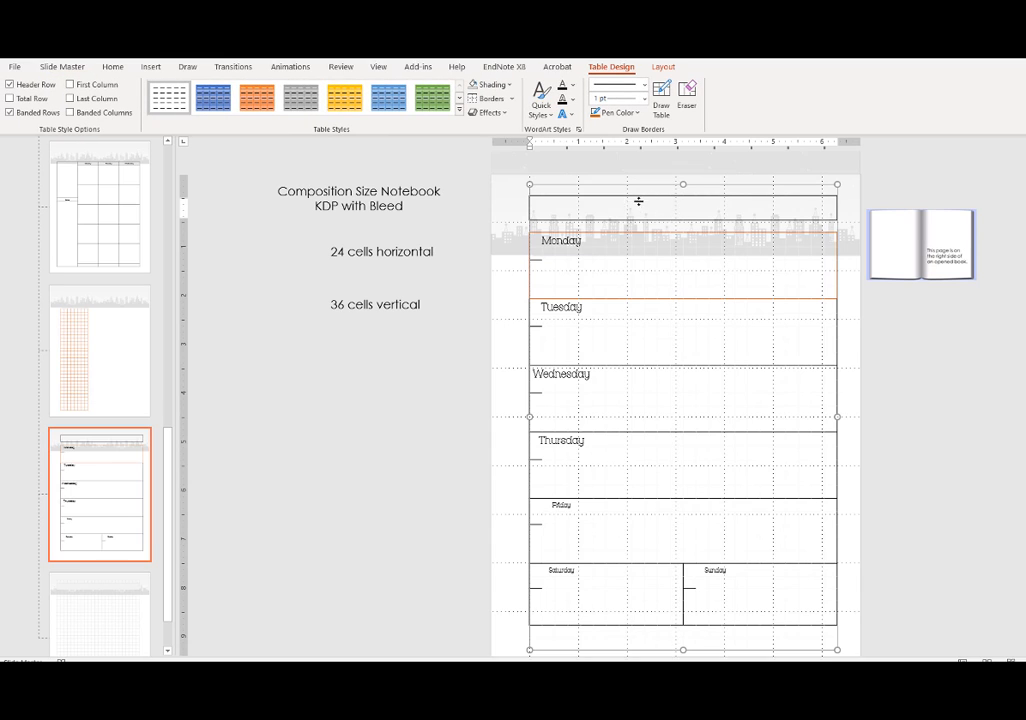
left_click(511, 100)
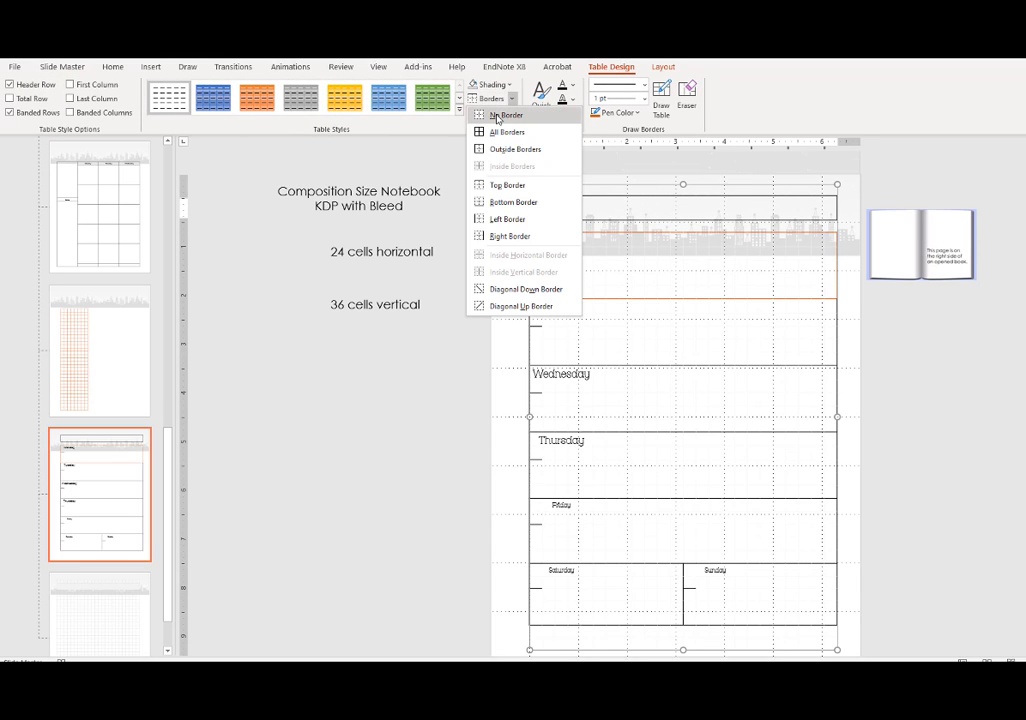
left_click(500, 115)
left_click(980, 355)
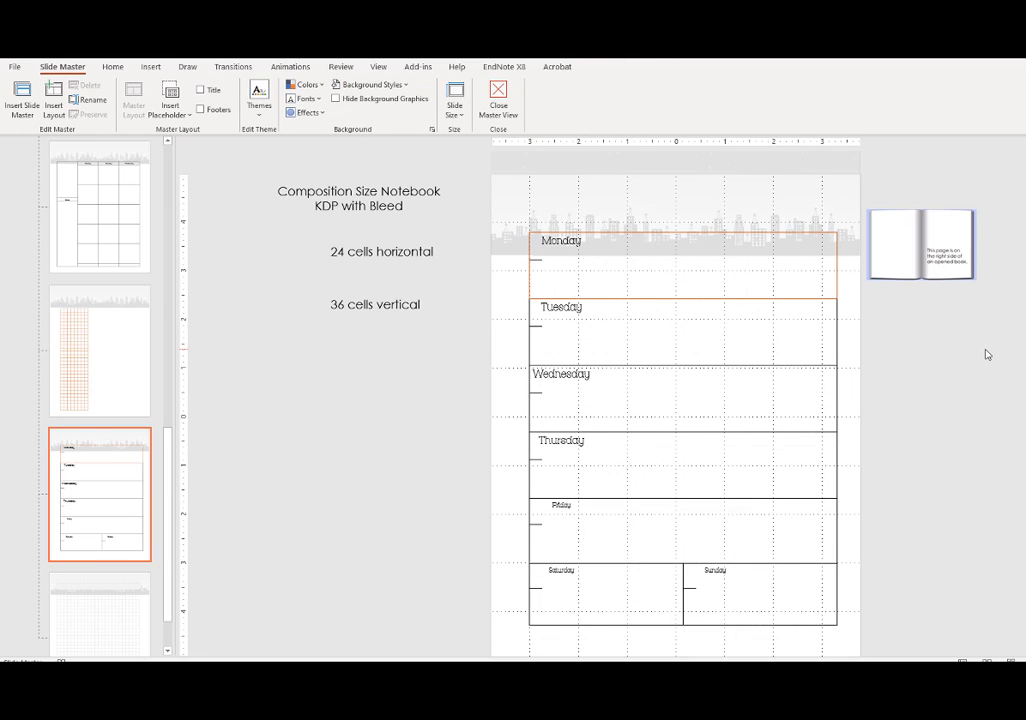
Step: Delete the skyline banner from the parent slide master and close the master view
scroll(130, 500, "up", 5)
left_click(108, 366)
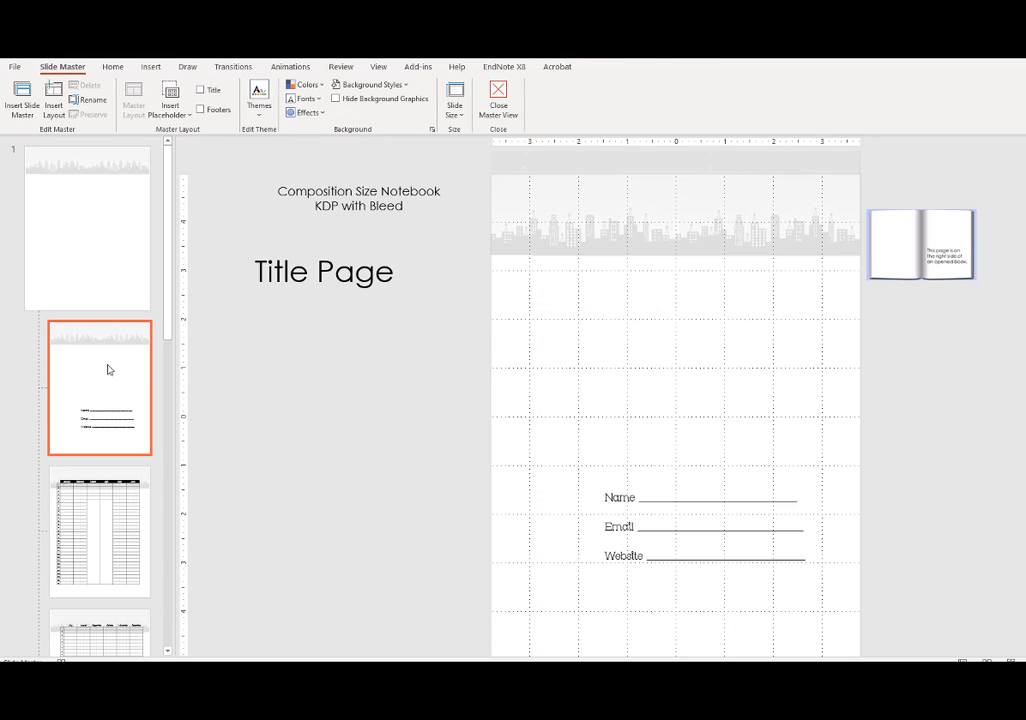
left_click(124, 196)
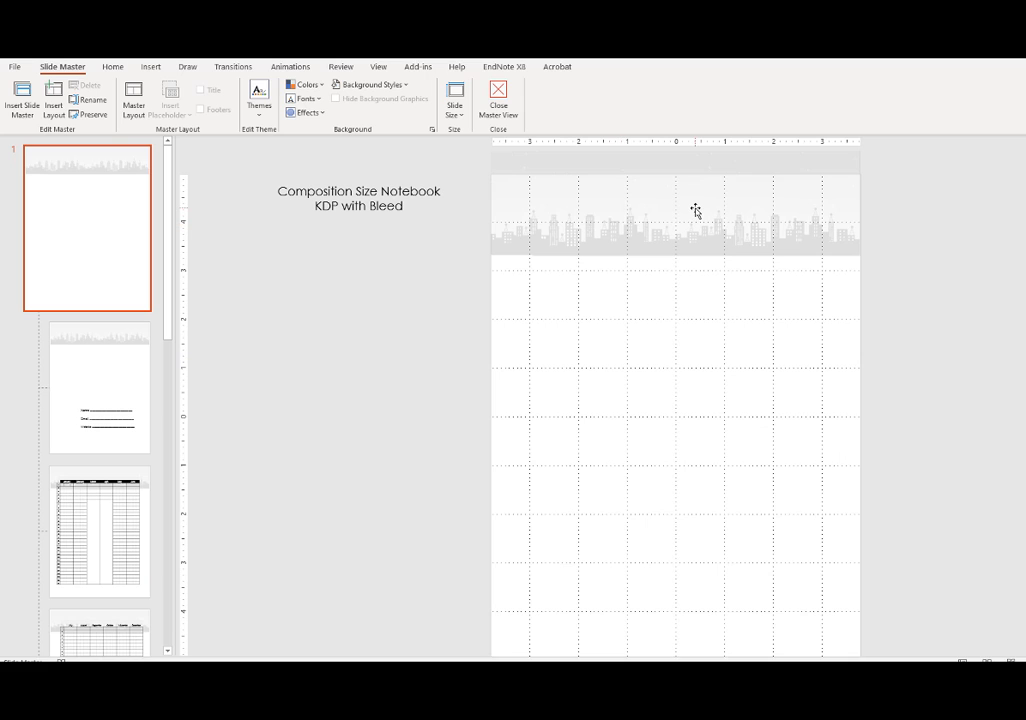
left_click(695, 210)
key("Delete")
scroll(147, 371, "down", 4)
scroll(135, 346, "up", 4)
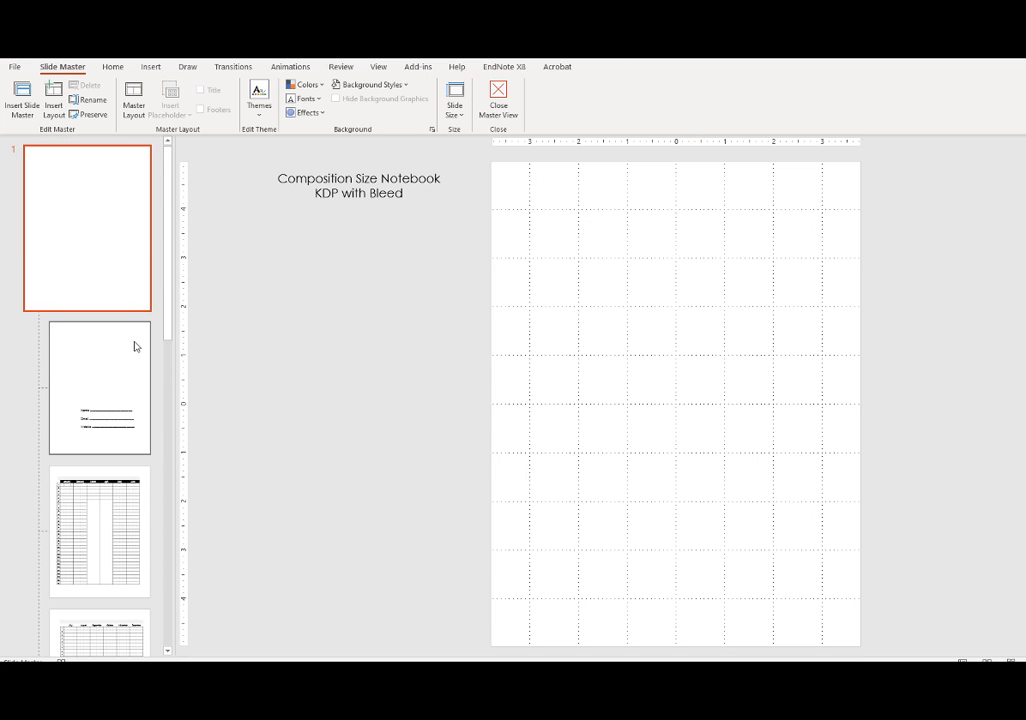
left_click(499, 101)
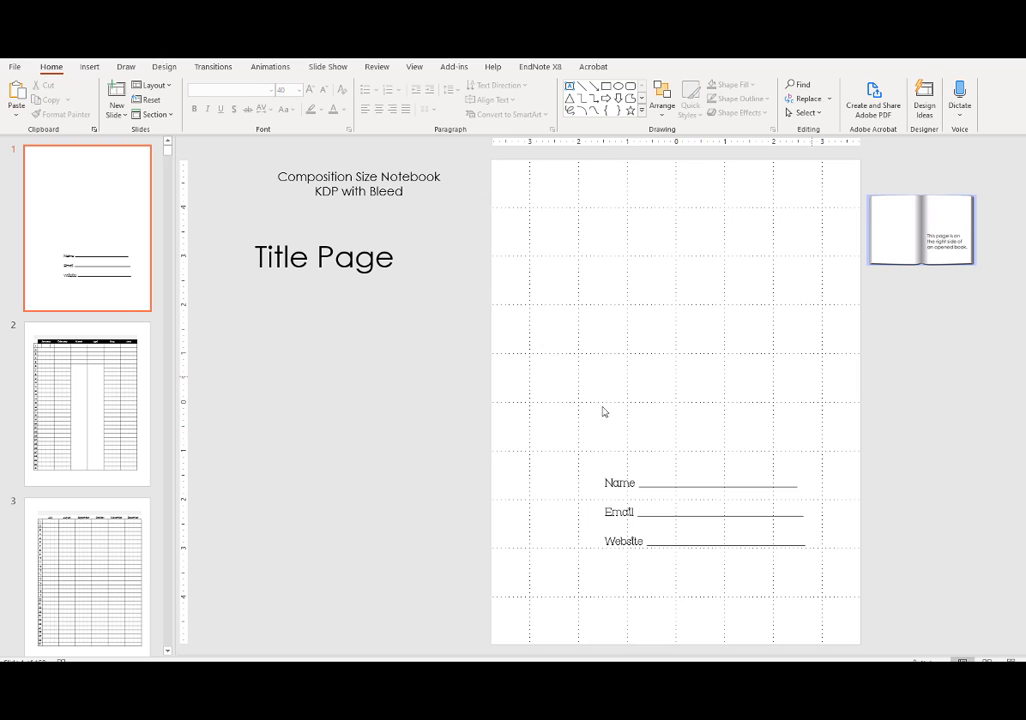
Step: Replace the title of the monthly page on slide 4 with "January"
left_click(91, 383)
scroll(88, 388, "down", 2)
left_click(89, 410)
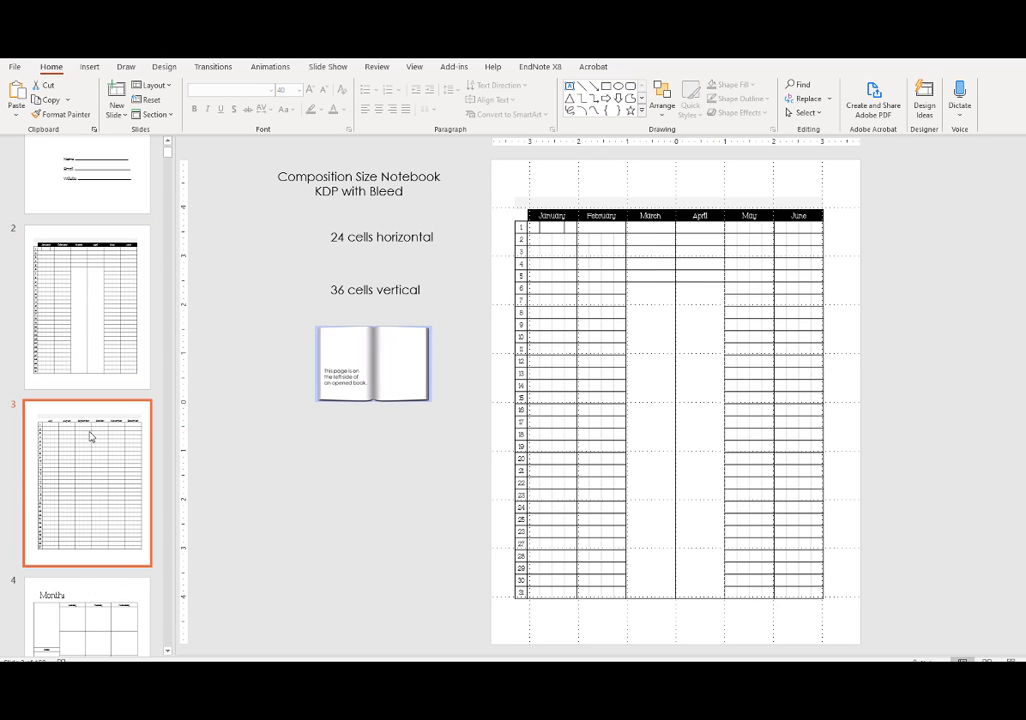
scroll(89, 430, "down", 3)
left_click(96, 440)
left_click(98, 499)
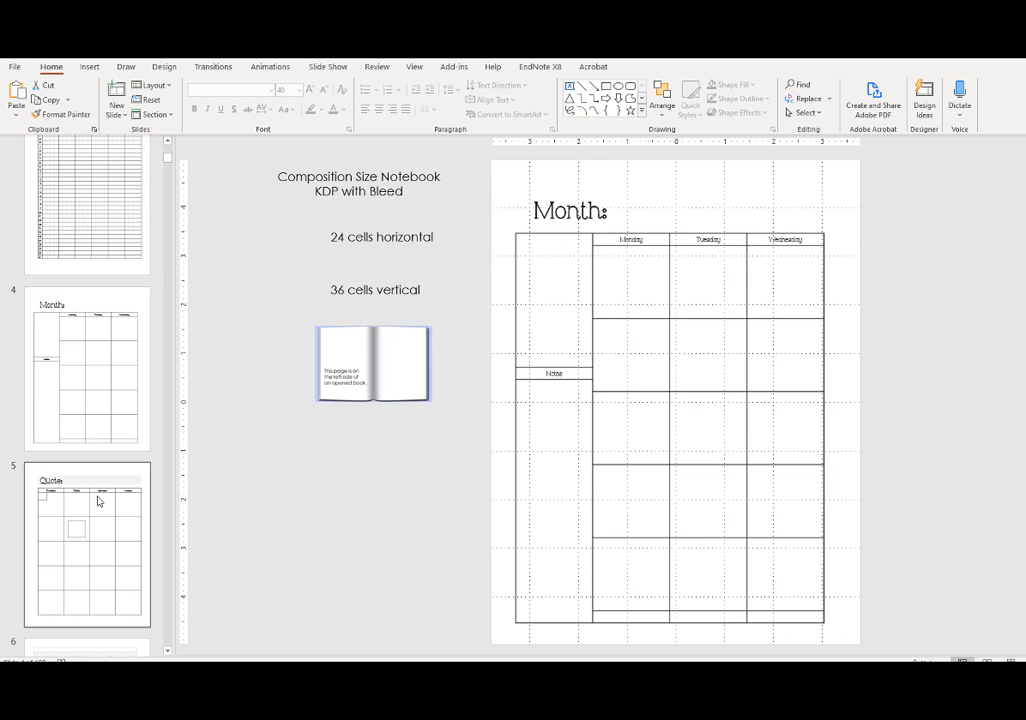
left_click(103, 387)
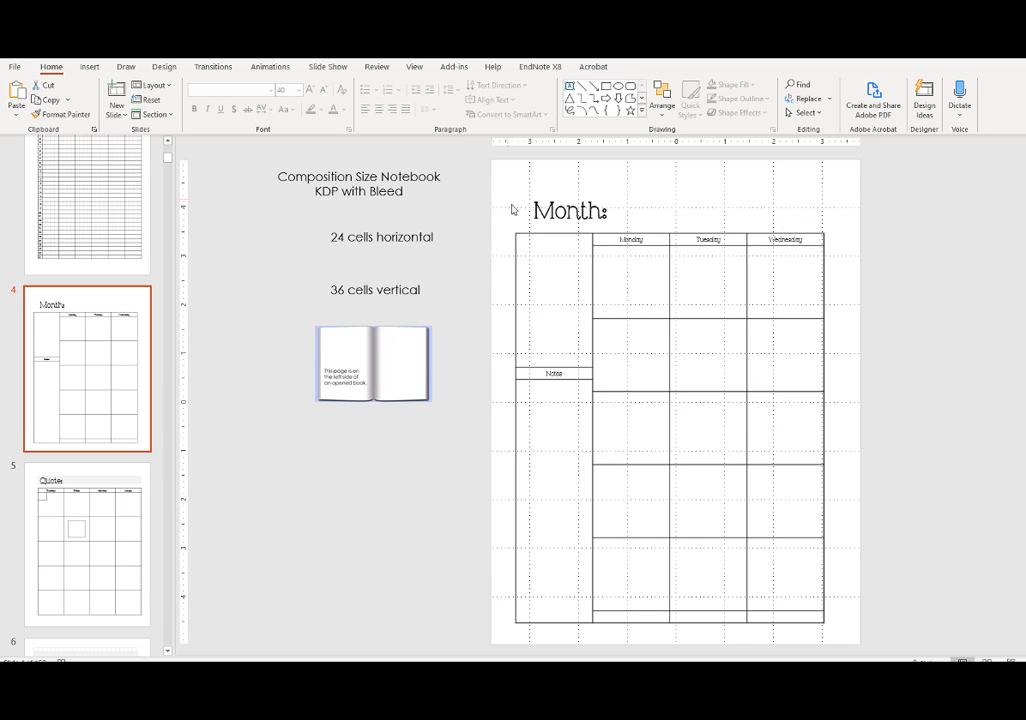
left_click(565, 210)
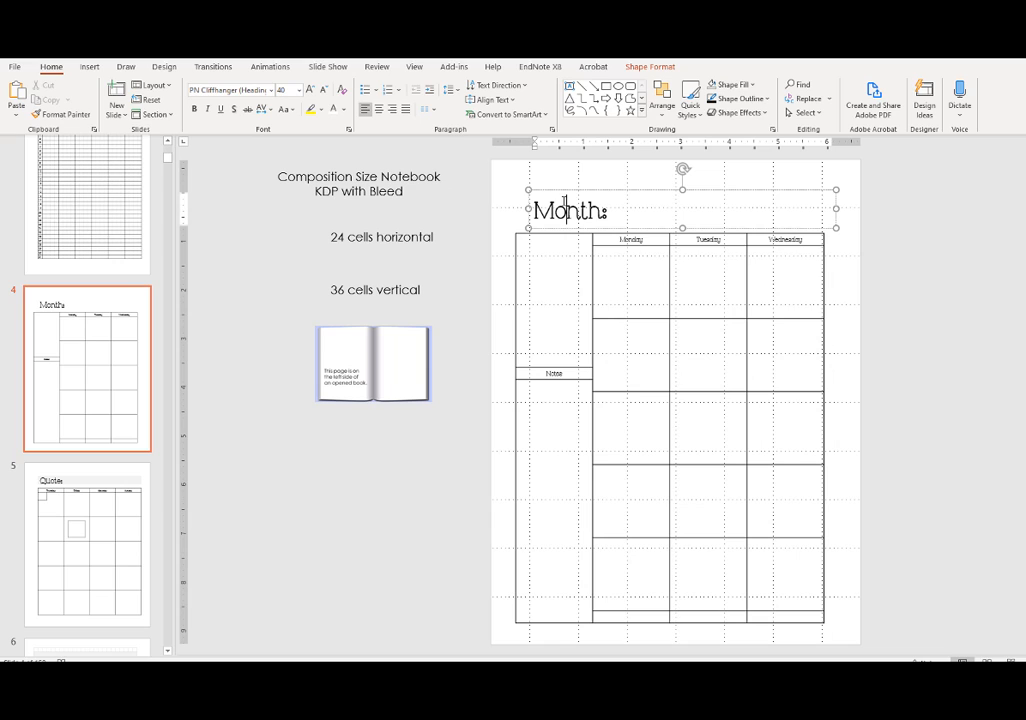
left_click_drag(603, 211, 529, 211)
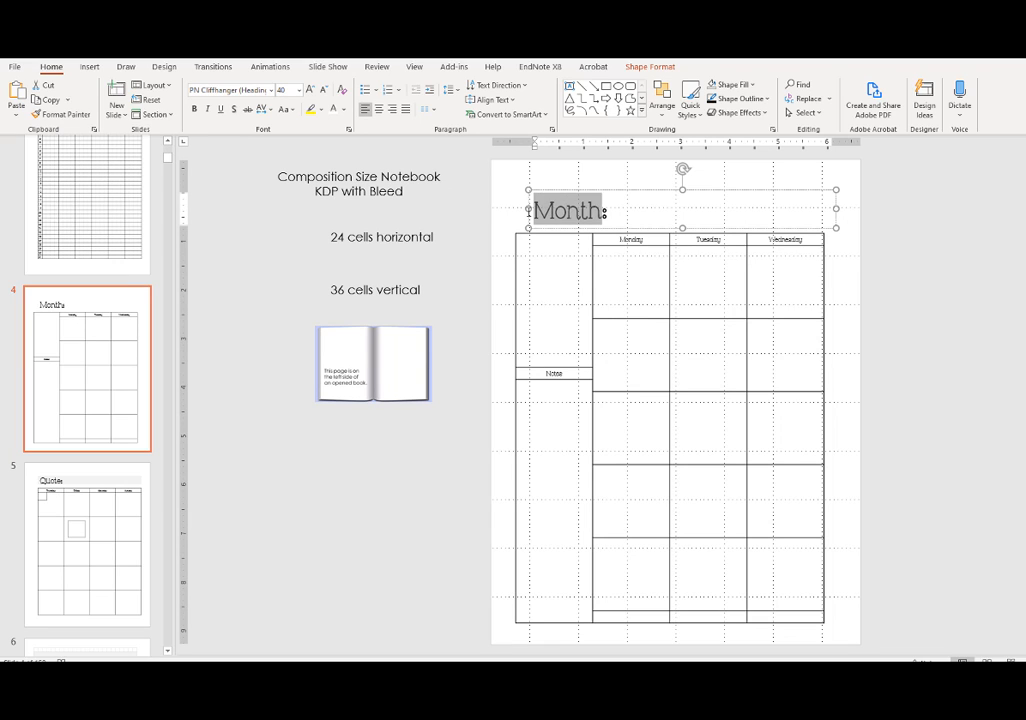
type("January")
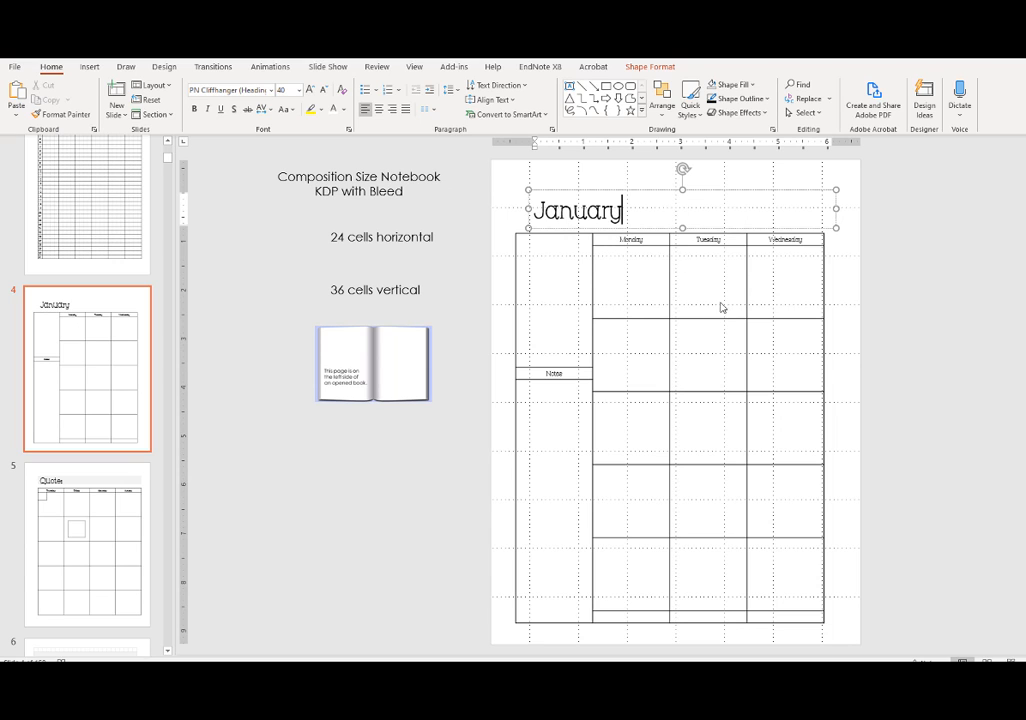
Step: Delete the "Quote:" title box from the monthly page on slide 5
left_click(137, 543)
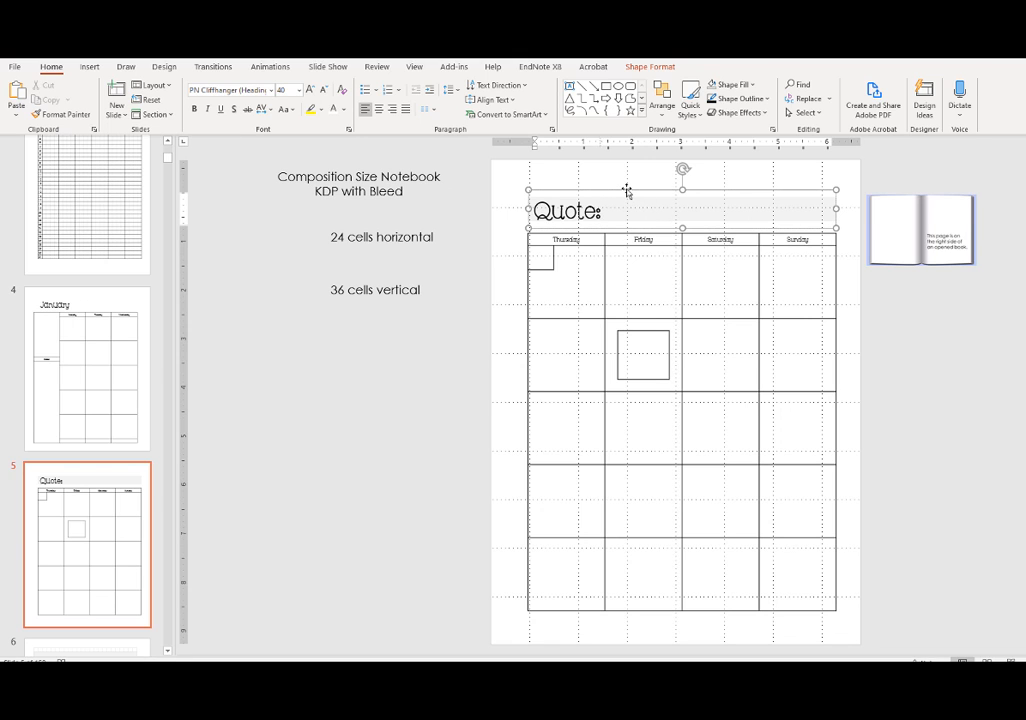
left_click(626, 188)
key("Delete")
Step: Replace the title of the monthly page on slide 16 with "February"
scroll(102, 370, "down", 5)
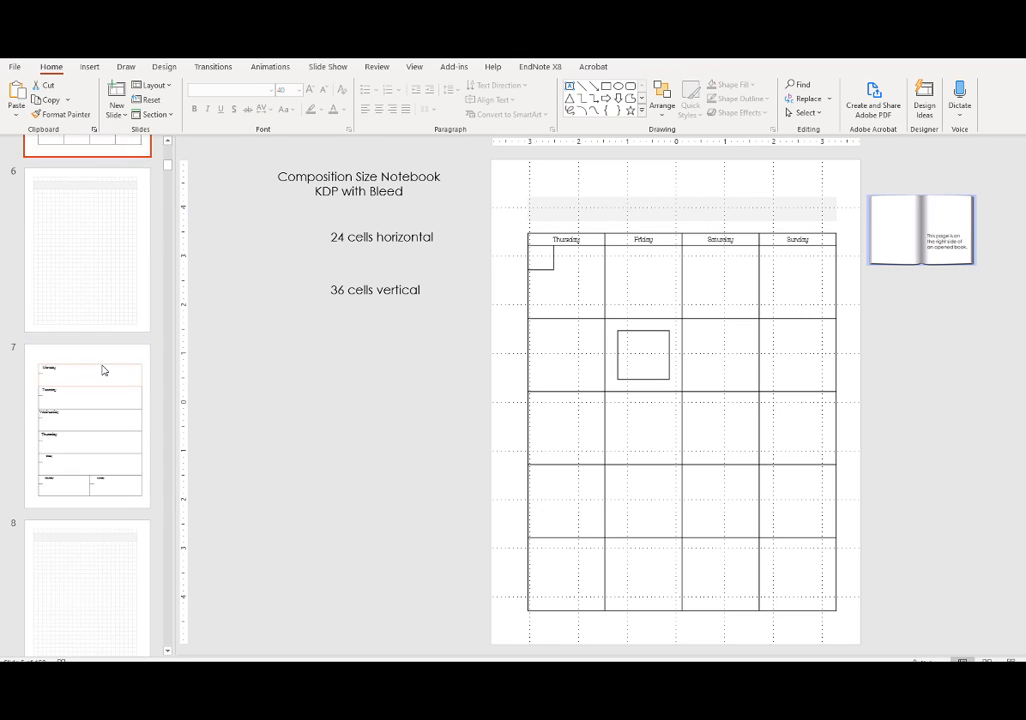
scroll(102, 370, "down", 10)
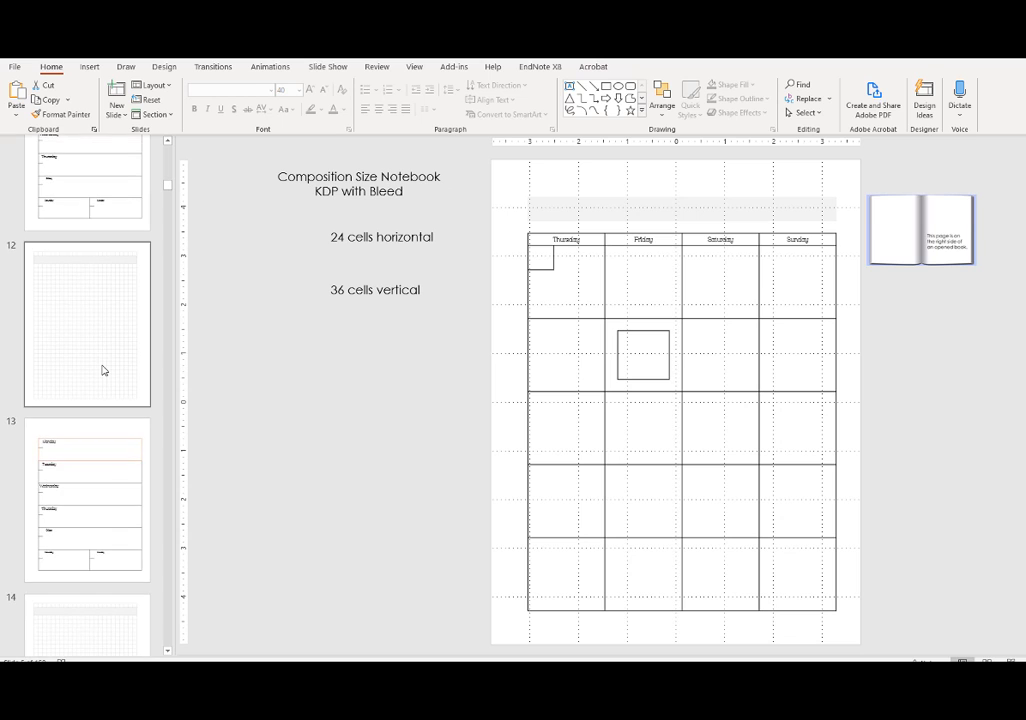
scroll(102, 370, "down", 6)
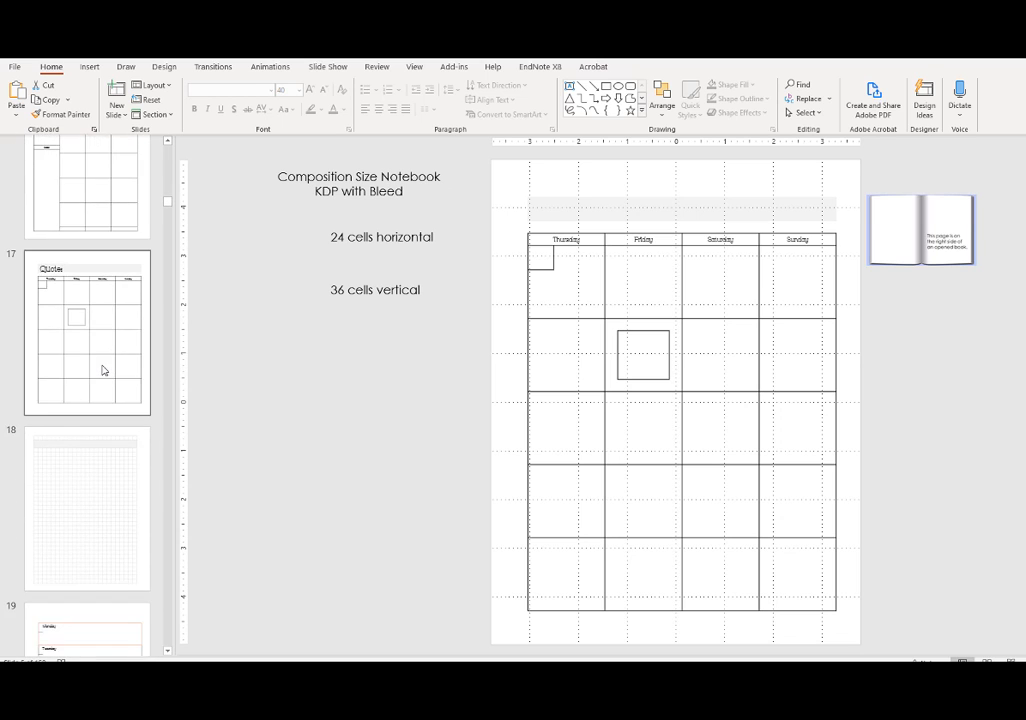
left_click(102, 370)
left_click(566, 211)
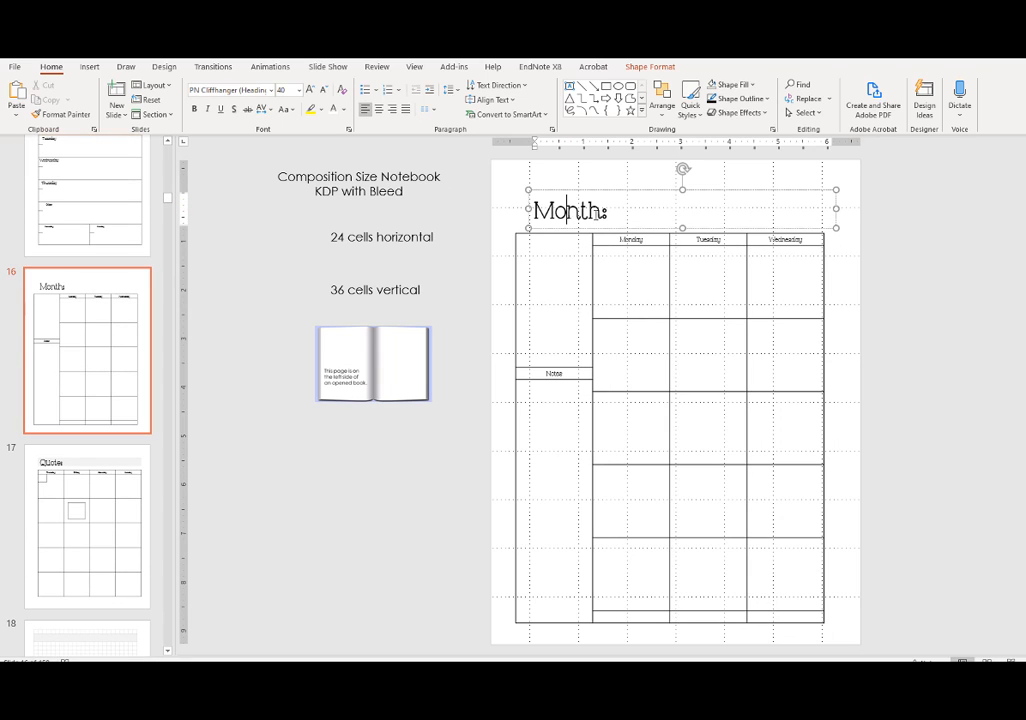
double_click(604, 213)
type("F")
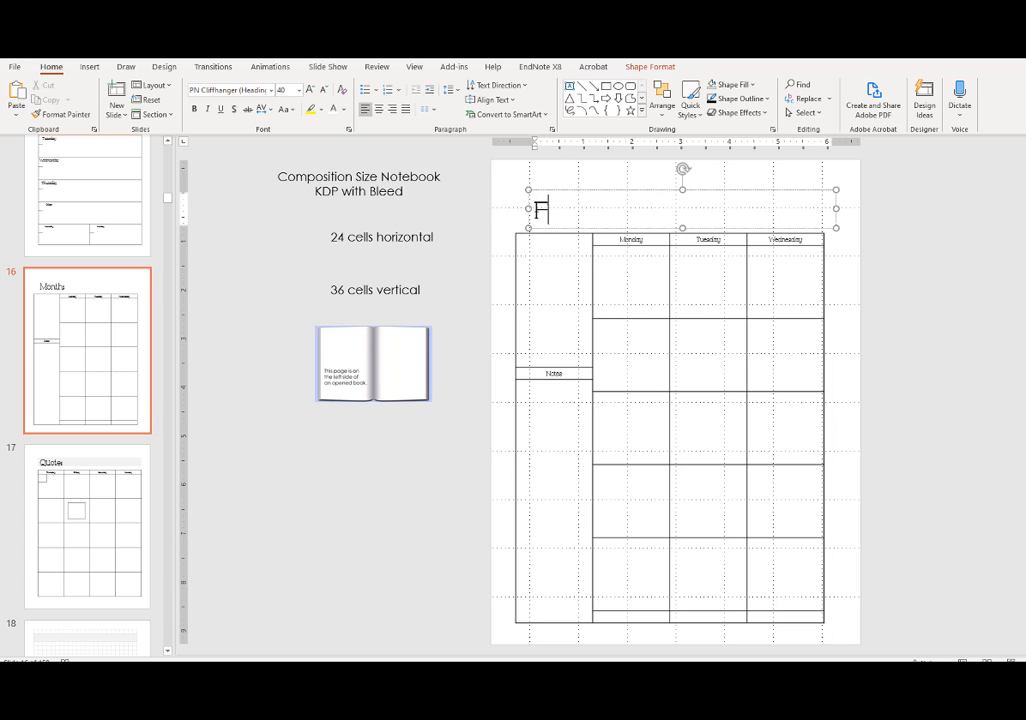
type("ebruary")
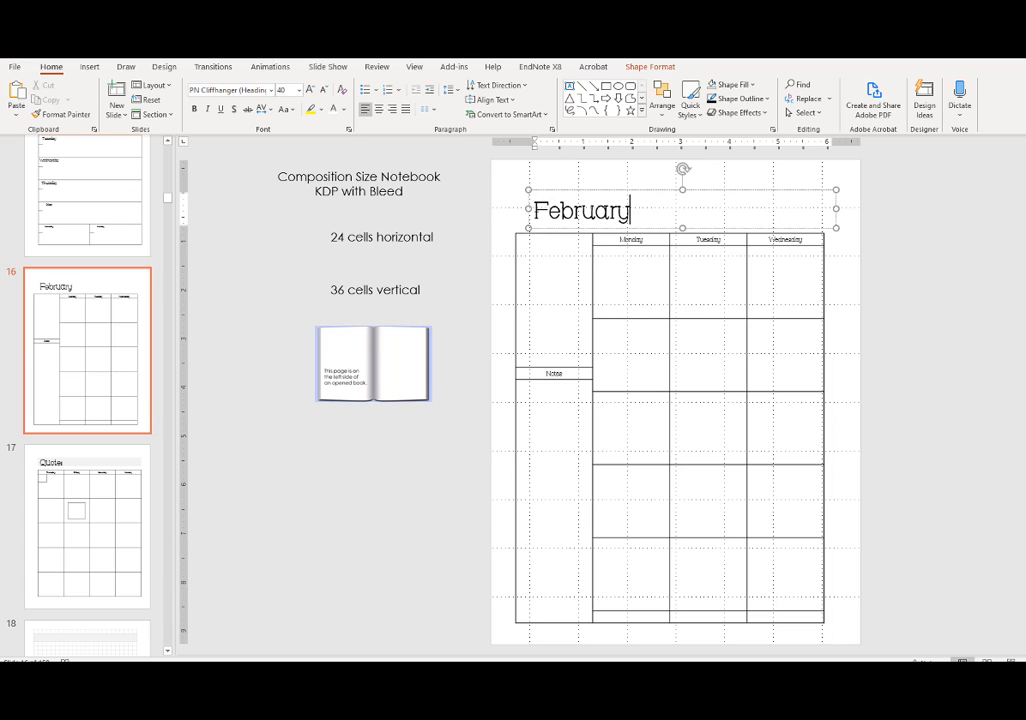
Step: Delete the "Quote:" title box from the monthly page on slide 17
scroll(563, 243, "down", 1)
left_click(574, 191)
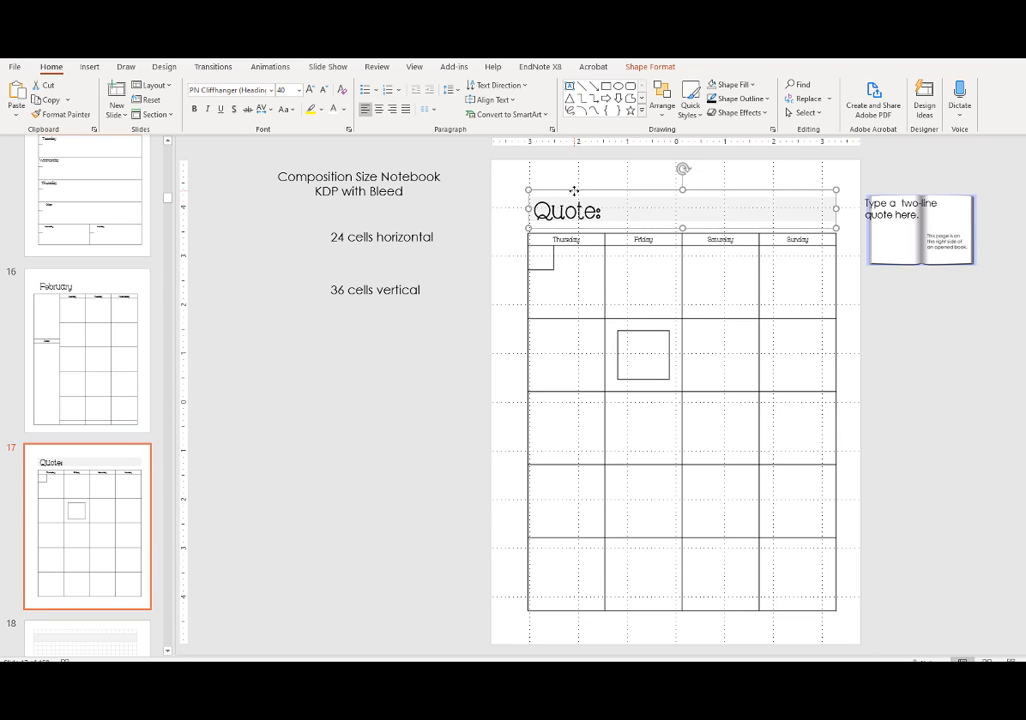
key("Delete")
Step: Replace the title of the monthly page on slide 28 with "March"
scroll(78, 420, "down", 4)
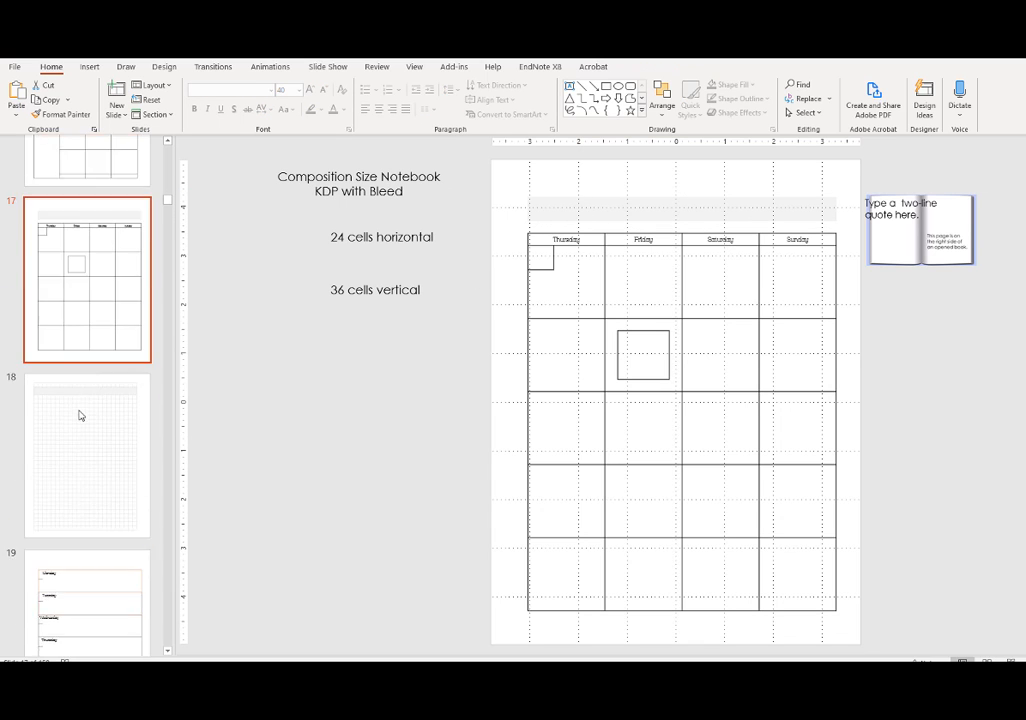
scroll(80, 415, "down", 8)
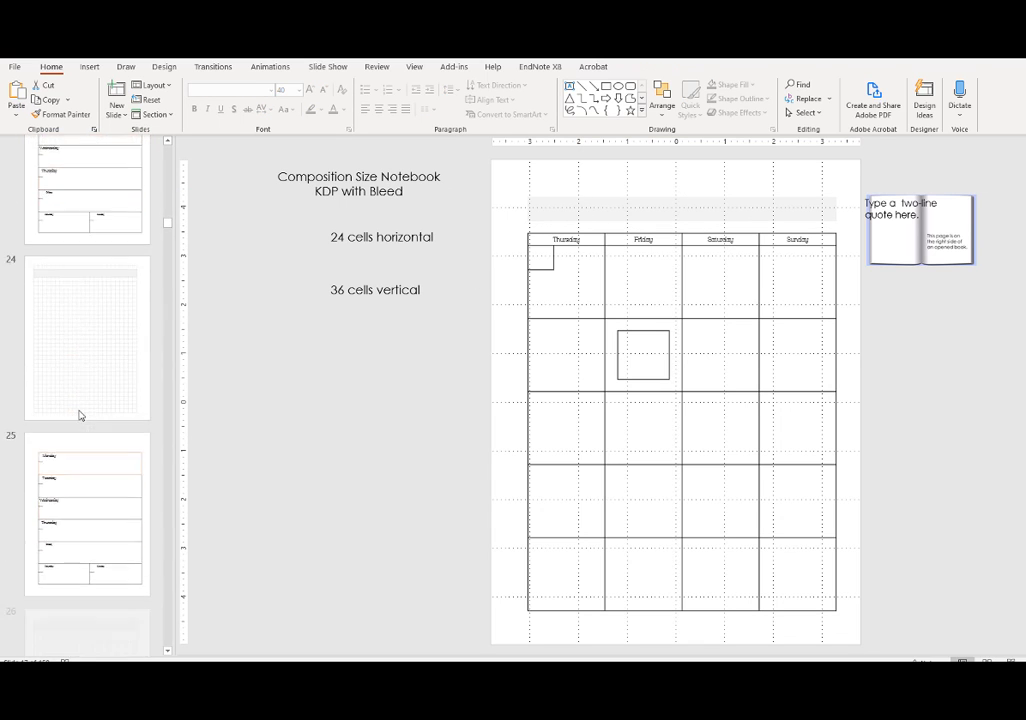
scroll(80, 415, "down", 4)
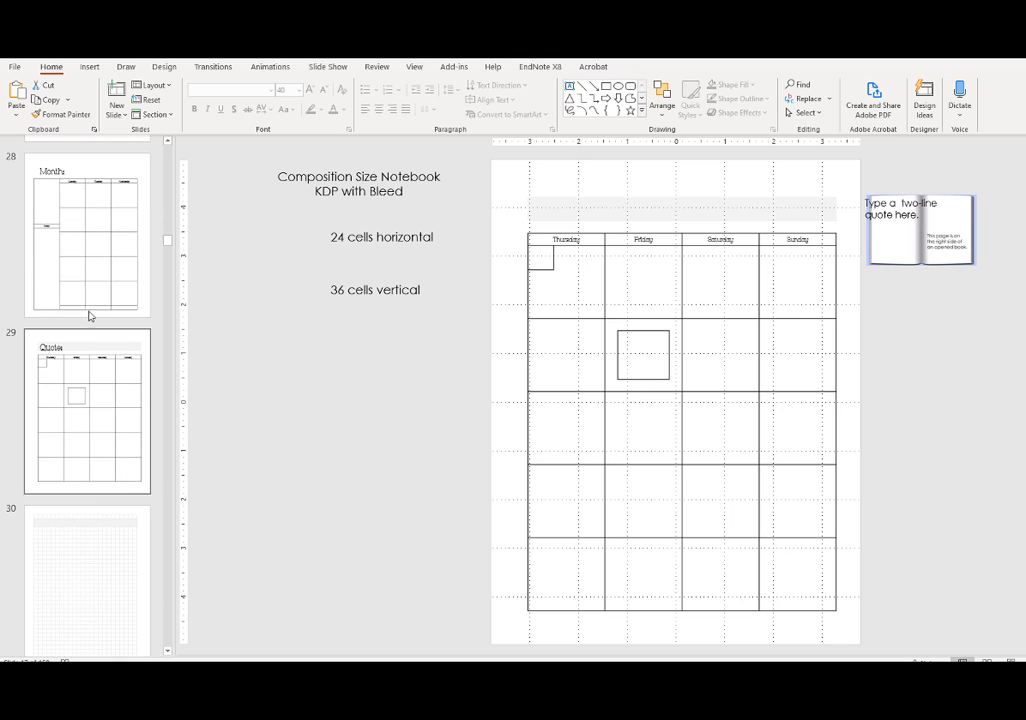
left_click(90, 286)
double_click(568, 210)
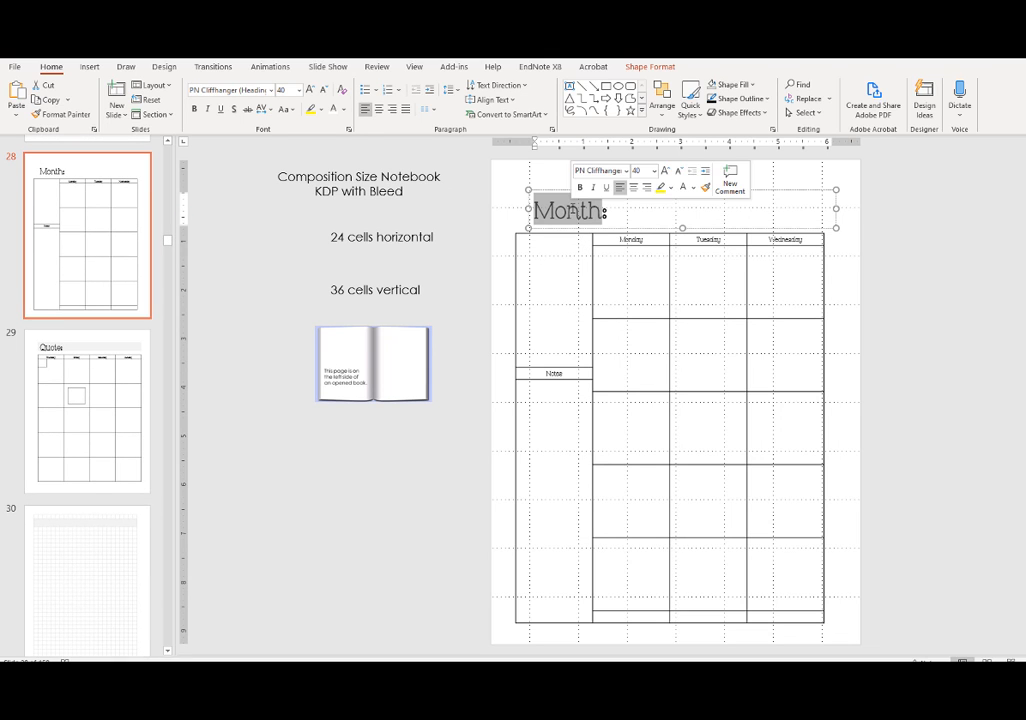
type("March")
scroll(137, 366, "up", 2)
left_click(137, 366)
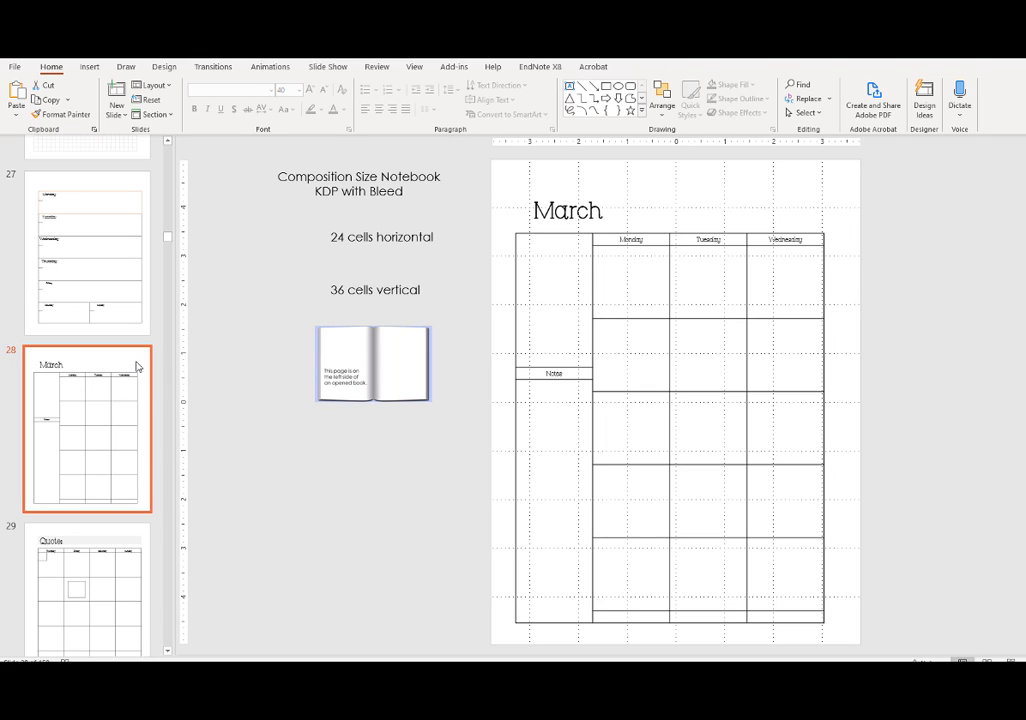
Step: Set the title of the monthly page on slide 16 back to "Month:"
scroll(137, 366, "up", 10)
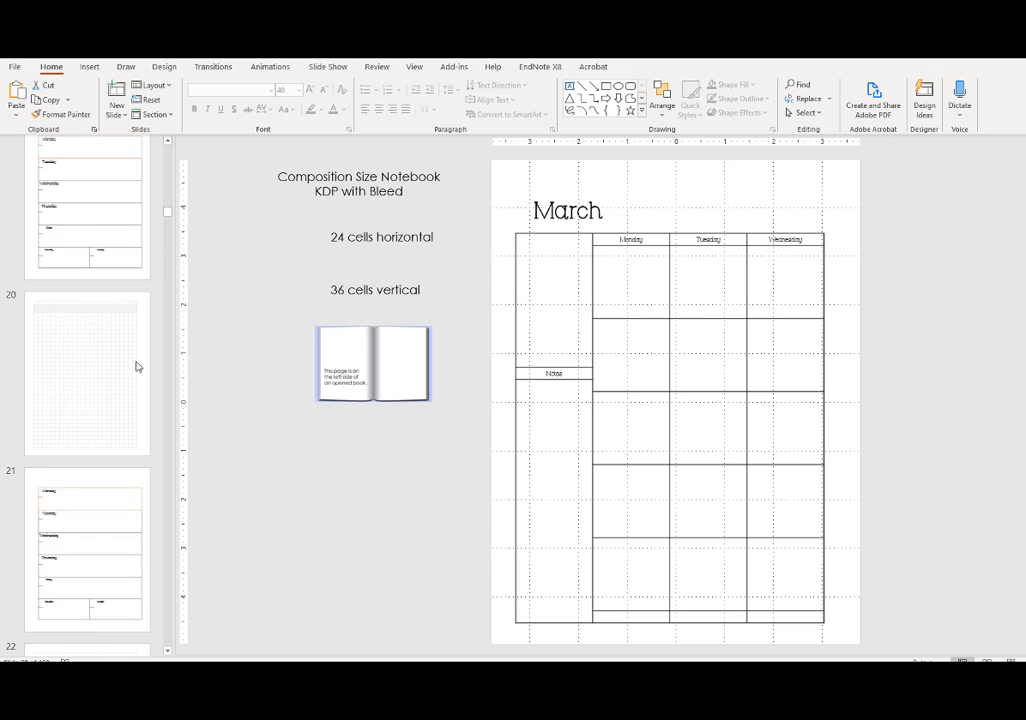
scroll(137, 366, "up", 3)
left_click(137, 362)
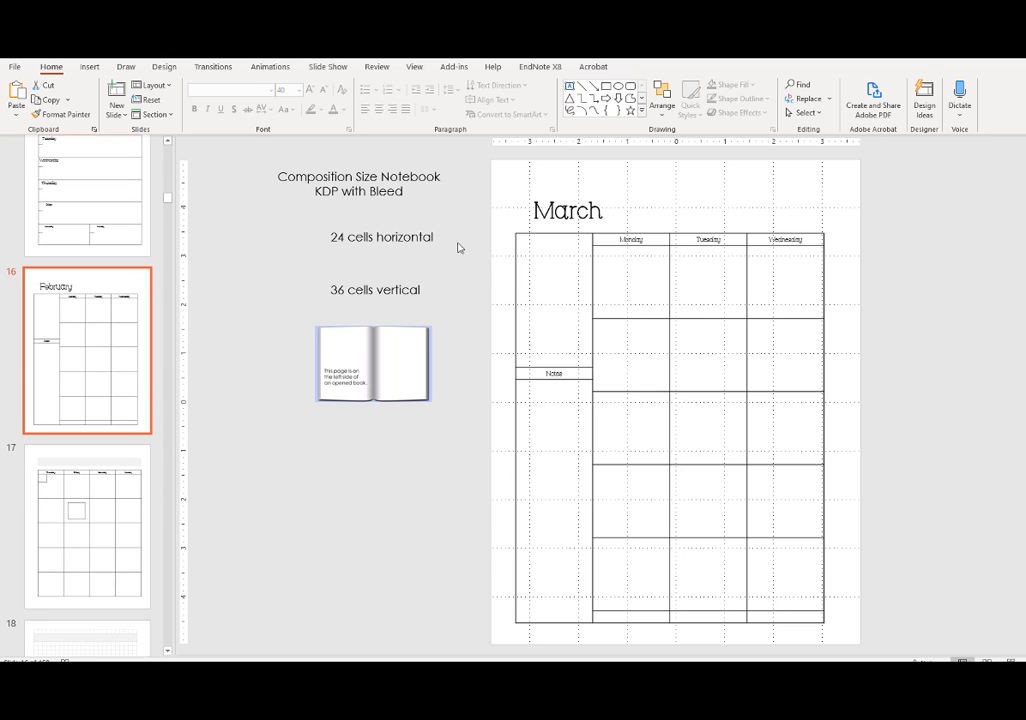
double_click(680, 208)
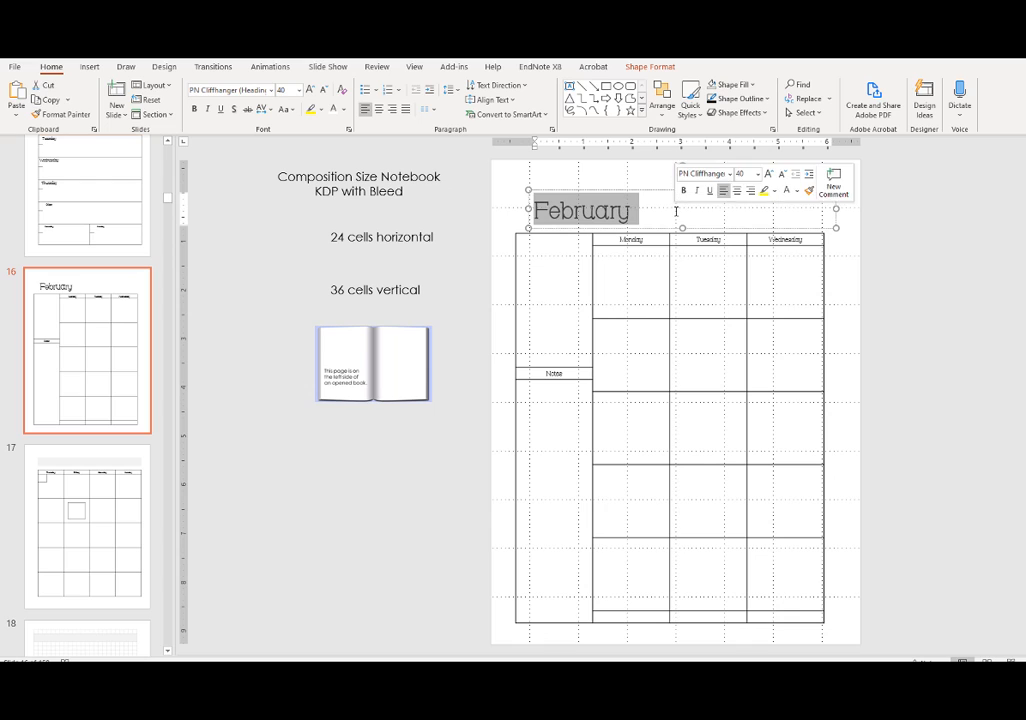
type("Month:")
left_click(884, 240)
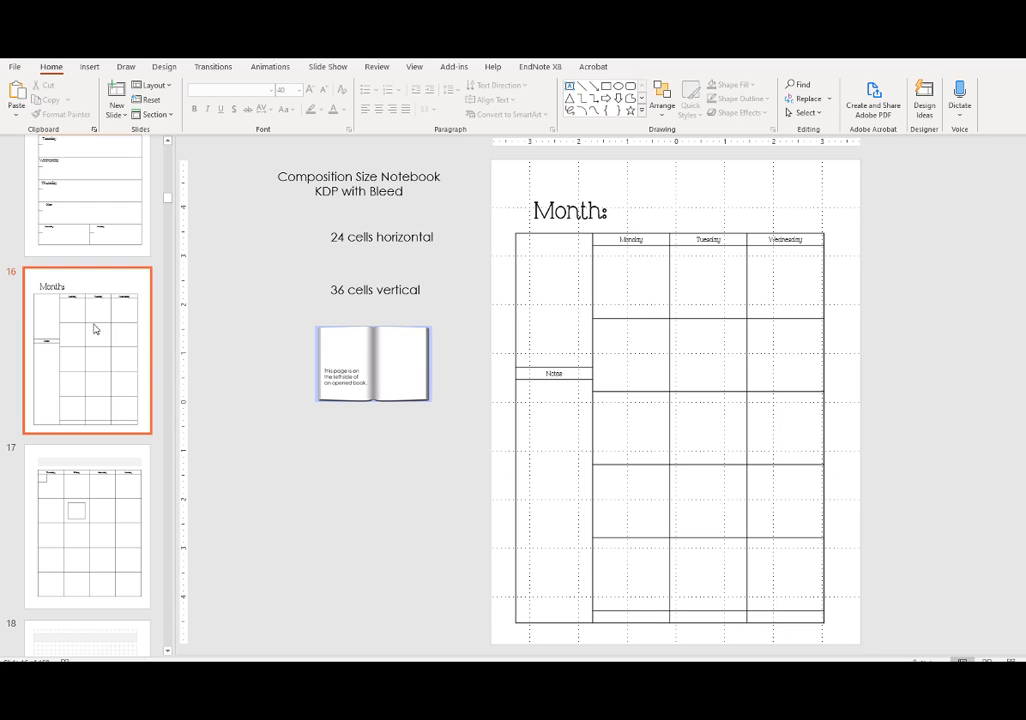
Step: Review the opening pages of the notebook, from the title page to the January monthly page
scroll(90, 310, "up", 15)
left_click(112, 365)
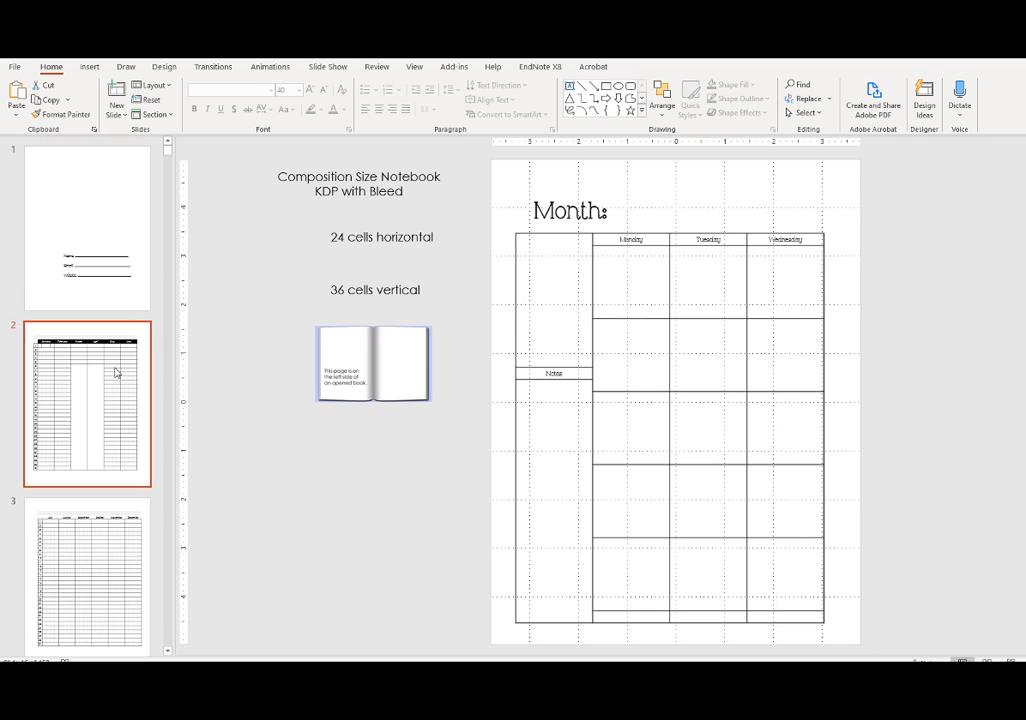
scroll(90, 450, "down", 2)
left_click(88, 370)
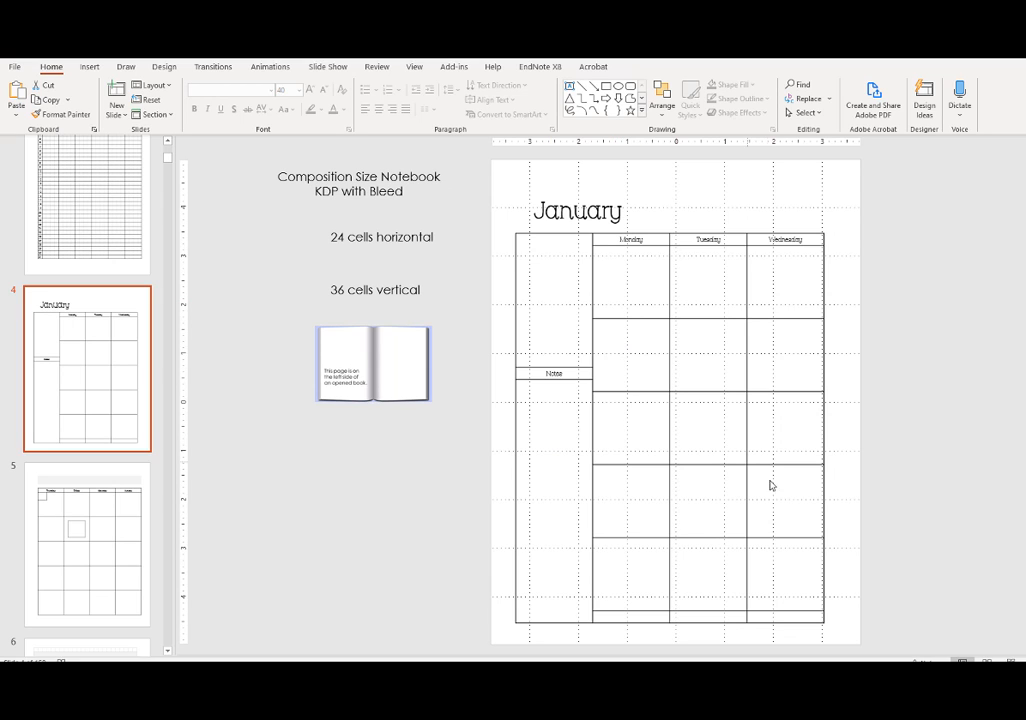
scroll(78, 205, "up", 3)
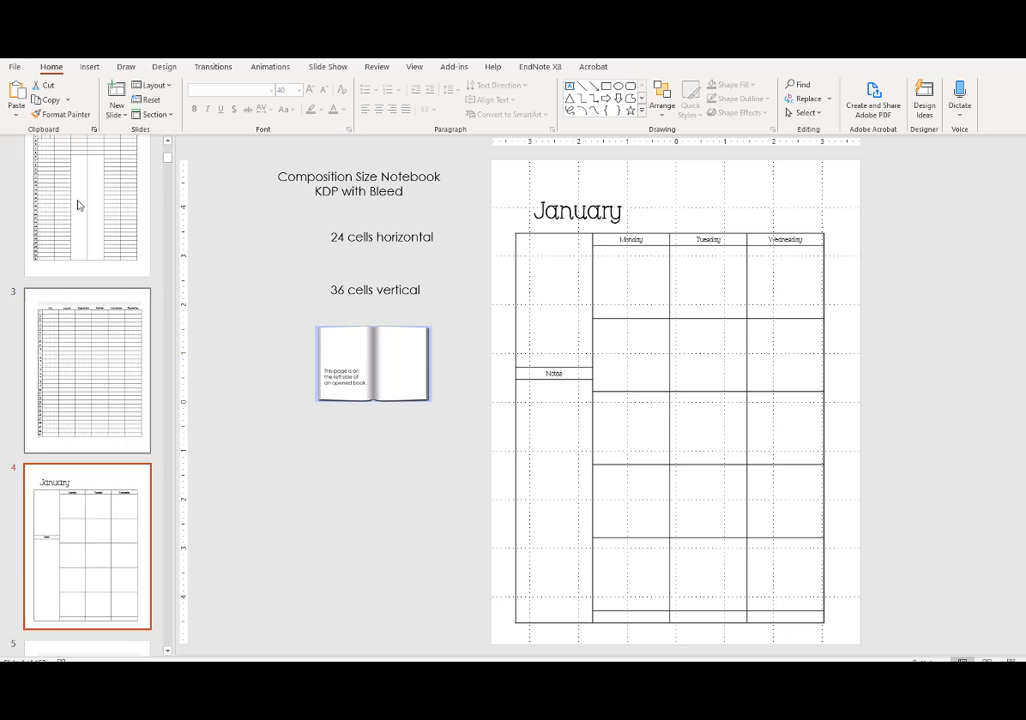
scroll(79, 205, "up", 2)
left_click(79, 205)
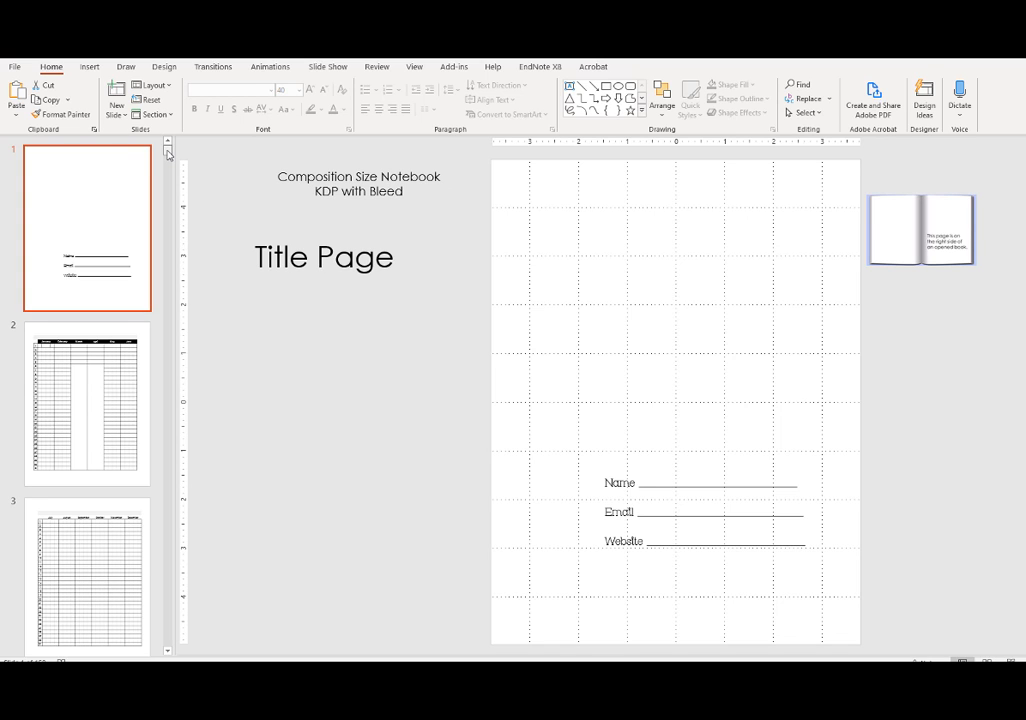
Step: Delete several consecutive grid and weekly pages starting at slide 102, and return to the start of the slide list
left_click_drag(168, 153, 164, 494)
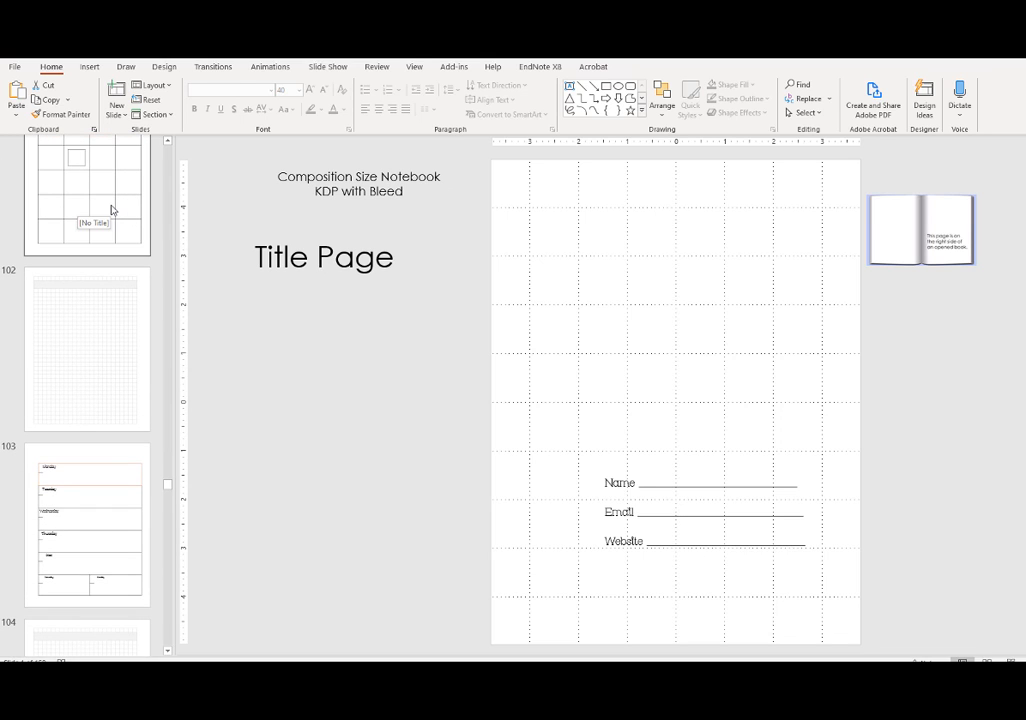
left_click(98, 322)
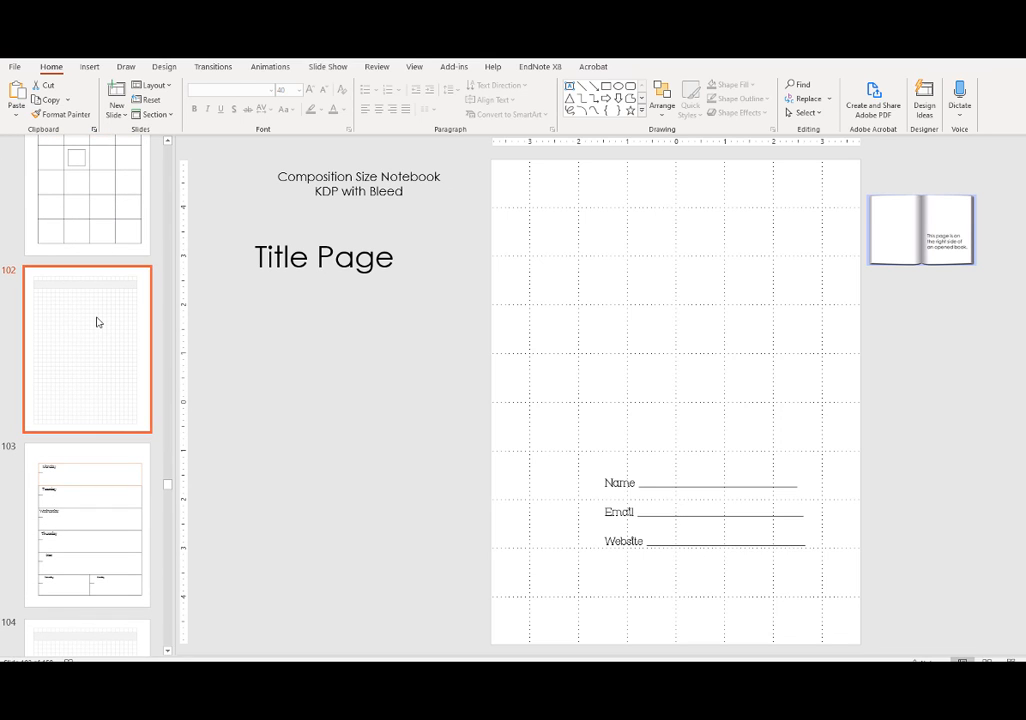
key("Delete")
key("Delete")
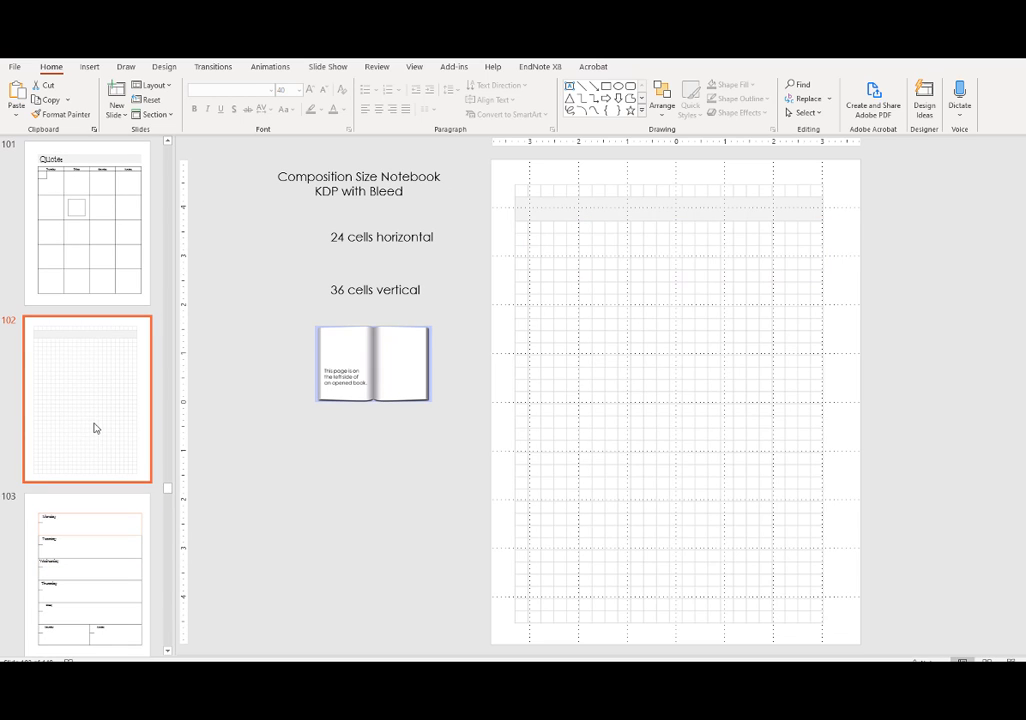
key("ctrl+z")
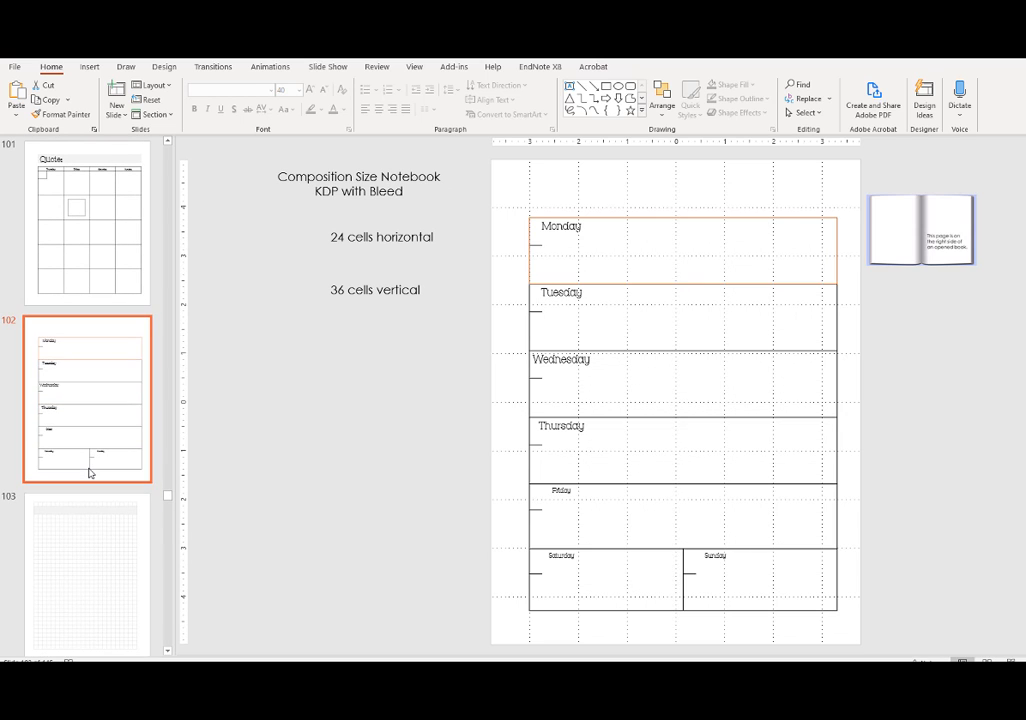
key("ctrl+y")
key("ctrl+z")
key("ctrl+z")
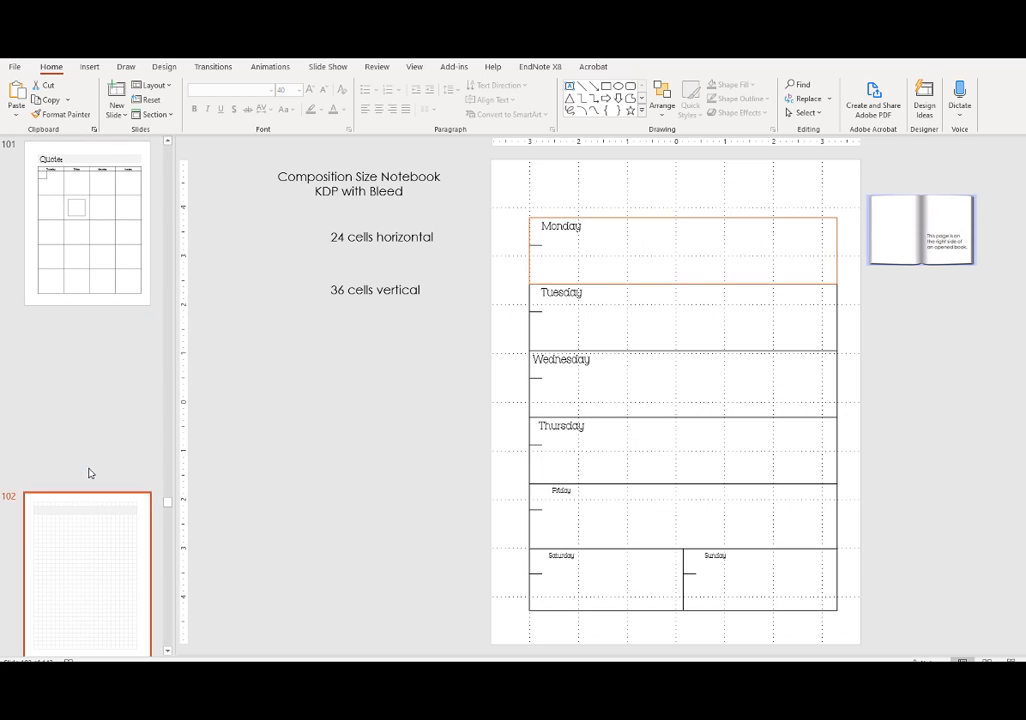
left_click_drag(167, 503, 292, 172)
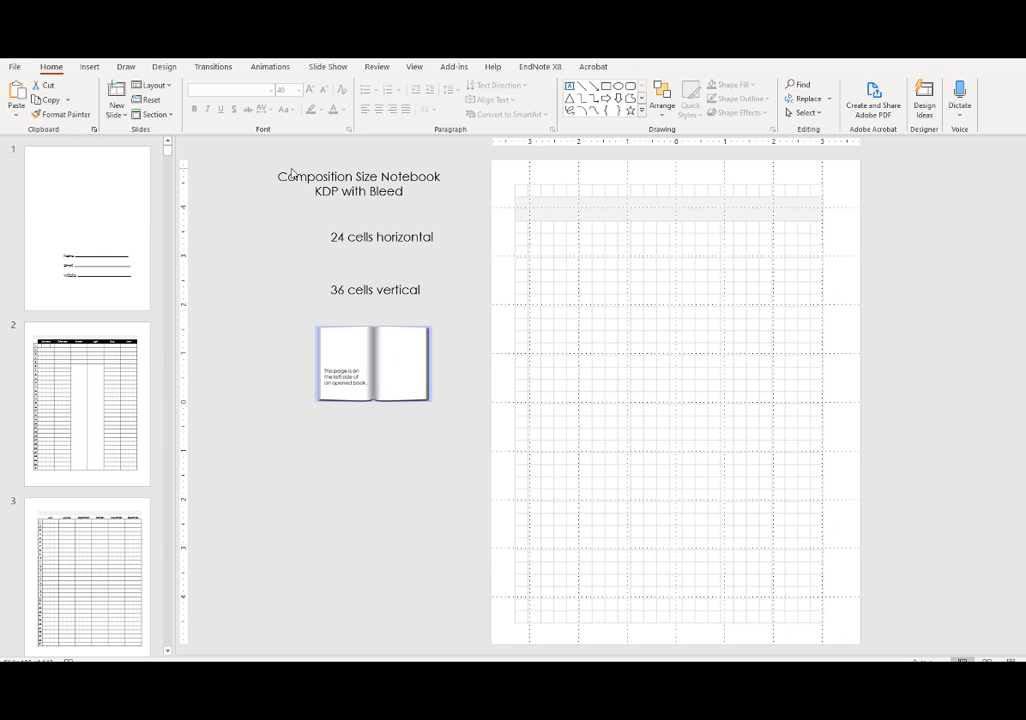